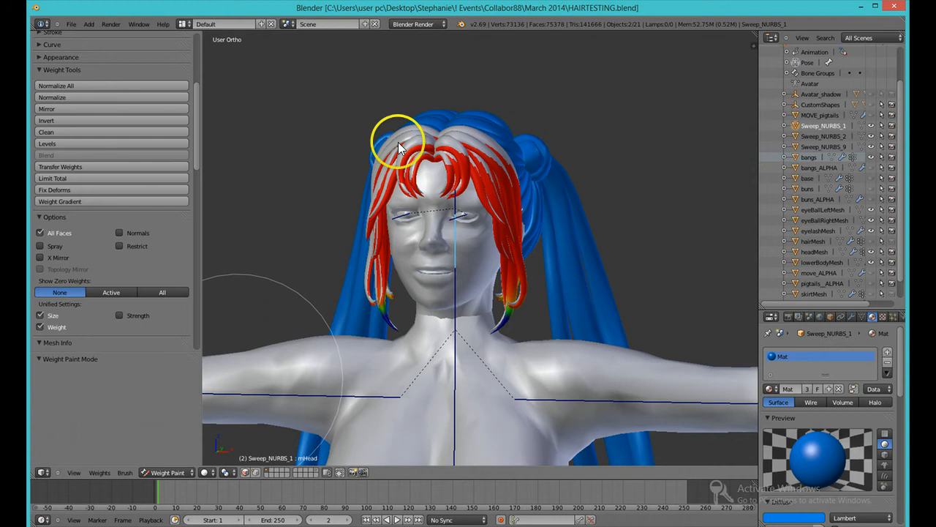
Step: Enlarge the weight brush and switch the viewport to the front orthographic view
key("f")
left_click(330, 363)
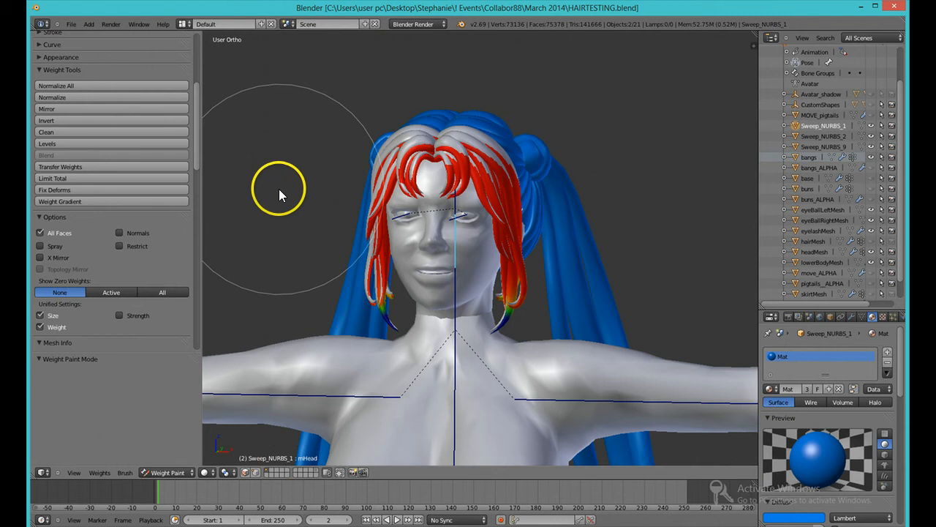
middle_click_drag(279, 189, 296, 205)
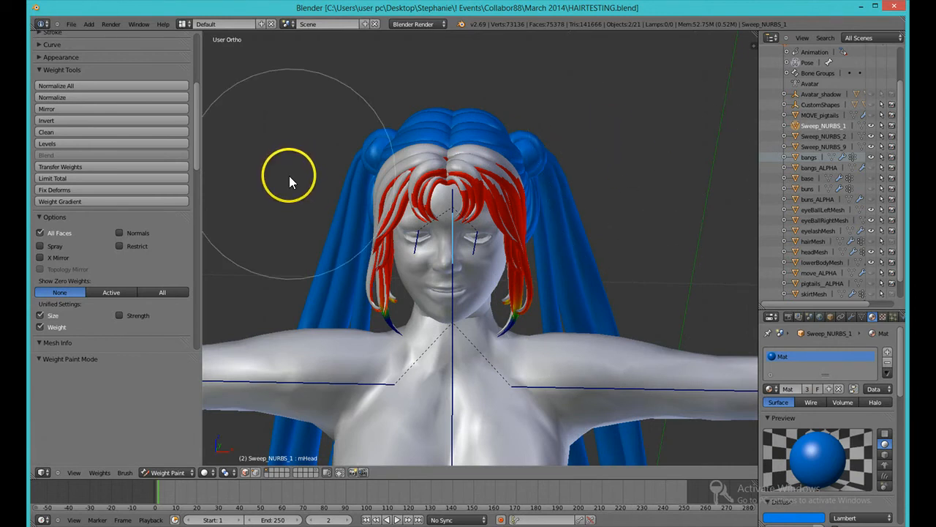
middle_click_drag(291, 176, 300, 145)
scroll(299, 145, "up", 1)
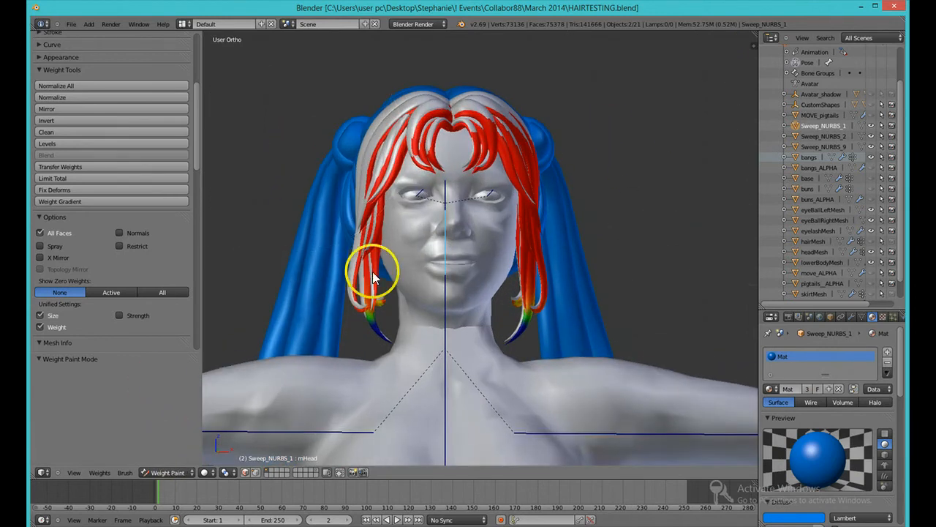
scroll(373, 272, "down", 3)
left_click(74, 472)
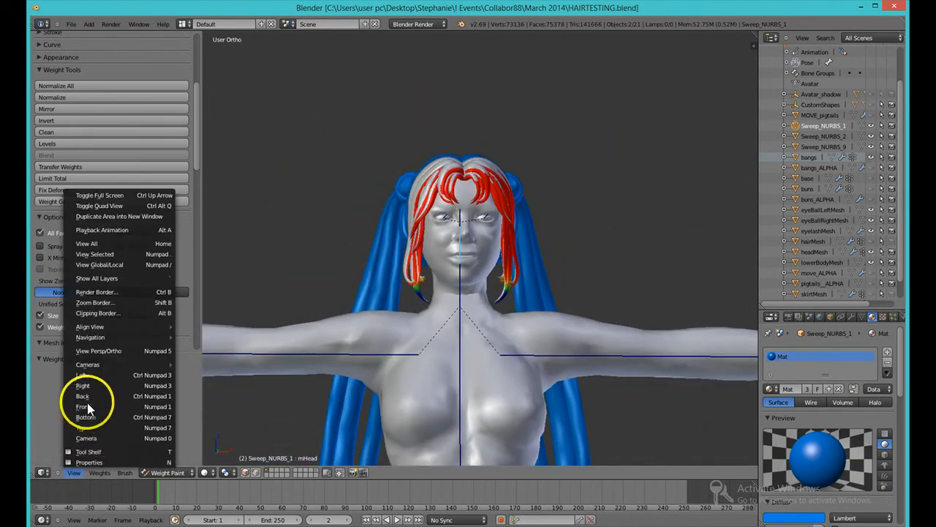
left_click(84, 407)
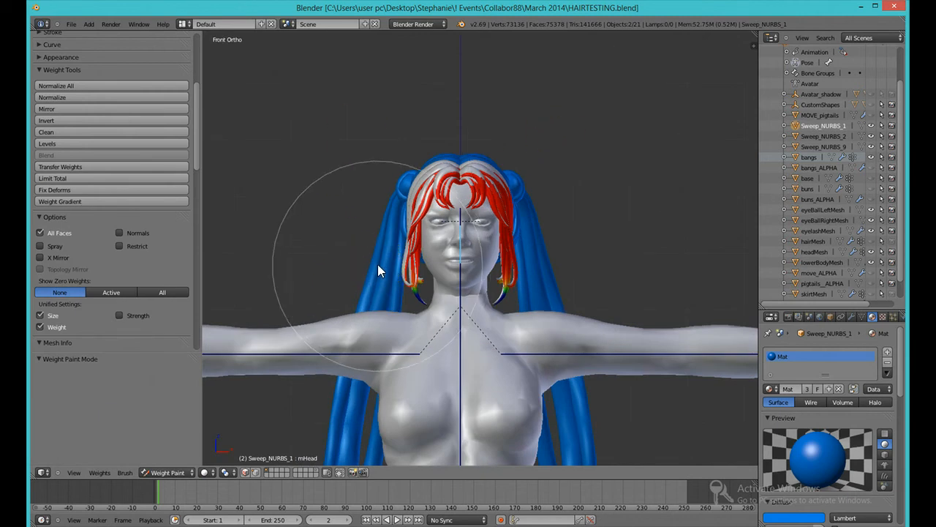
Step: Hide the Sweep_NURBS_1, Sweep_NURBS_9 and bangs hair objects in the viewport
left_click(869, 126)
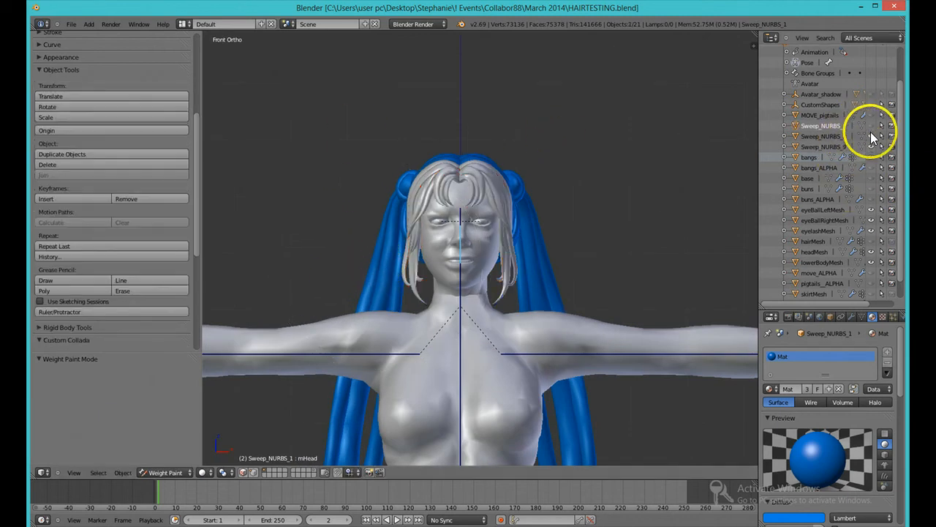
left_click(870, 147)
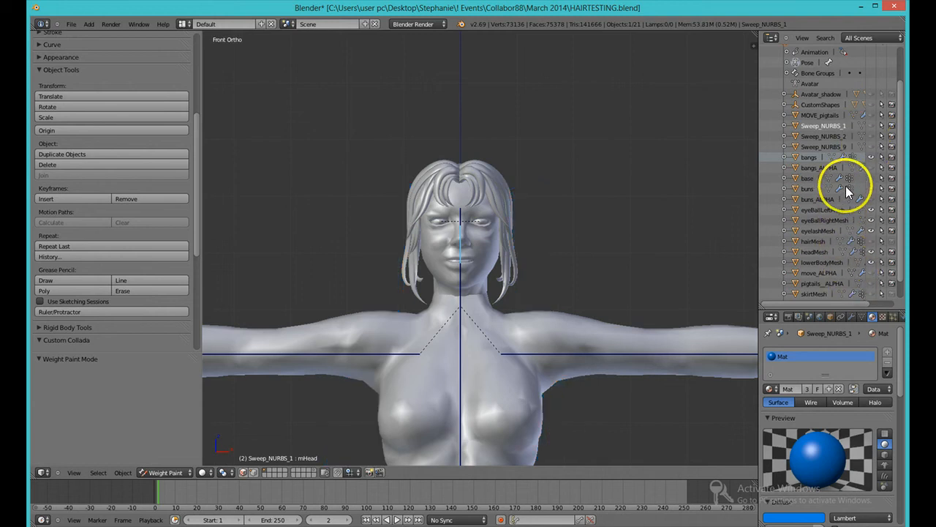
left_click(871, 158)
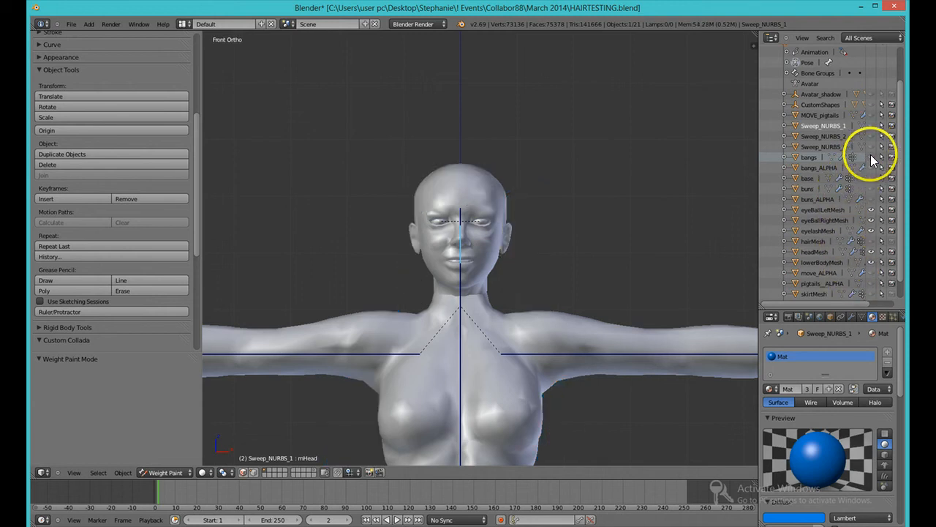
Step: Set the armature display to Stick in the Custom Mesh settings
scroll(426, 282, "up", 4)
scroll(425, 289, "down", 4)
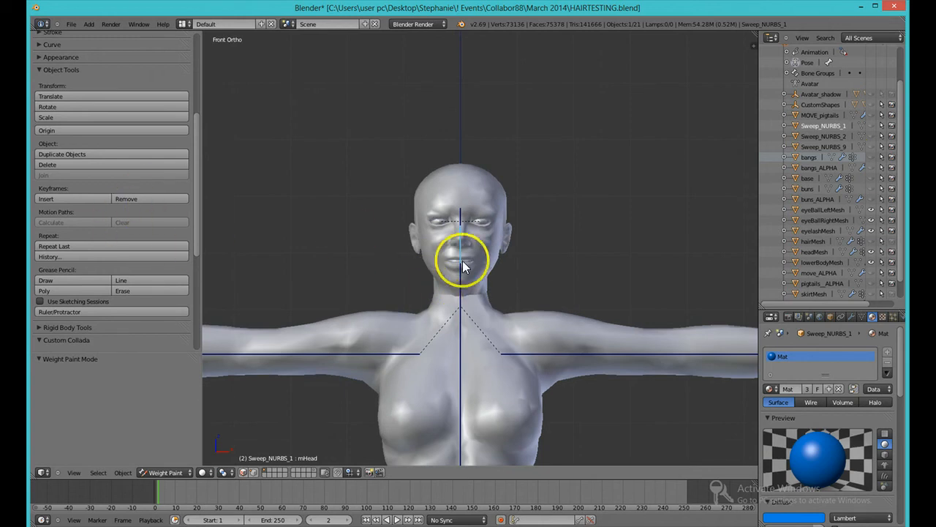
scroll(63, 218, "down", 7)
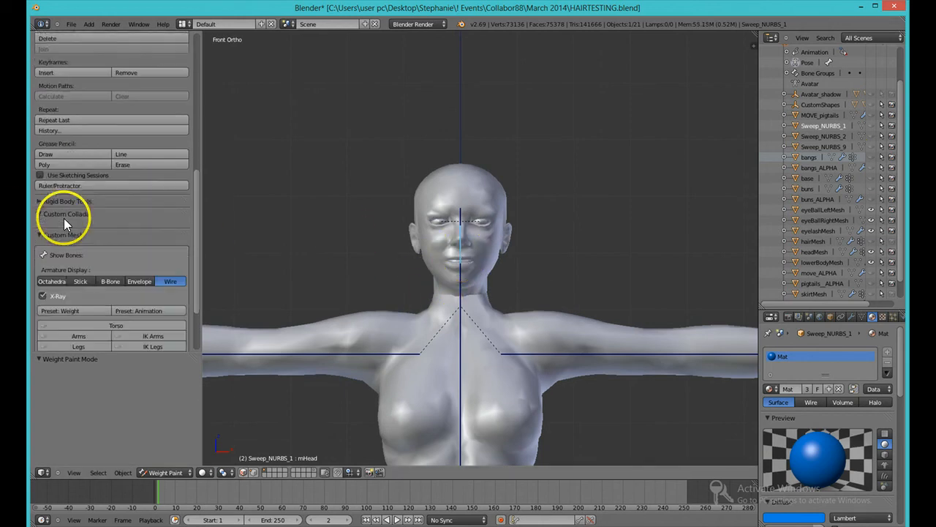
left_click(82, 262)
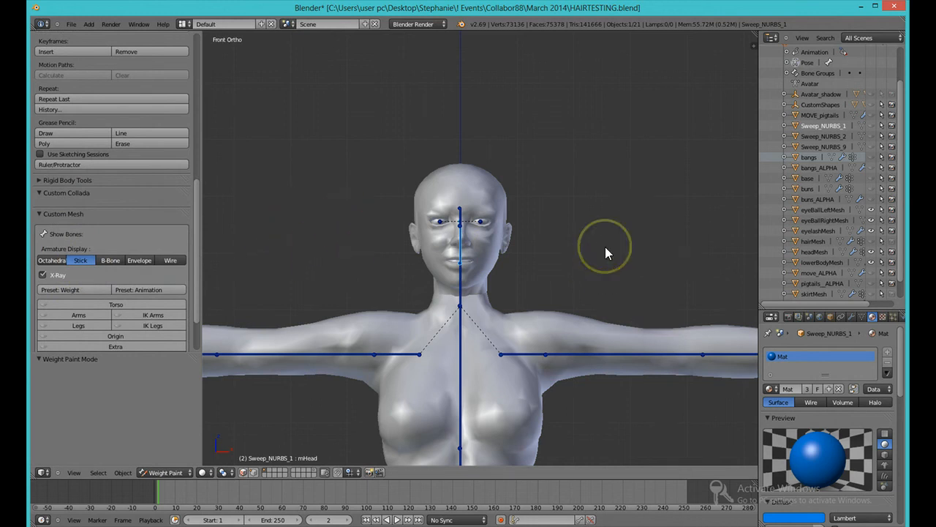
Step: Show the Sweep_NURBS_9 pigtails object in the viewport again
left_click(871, 146)
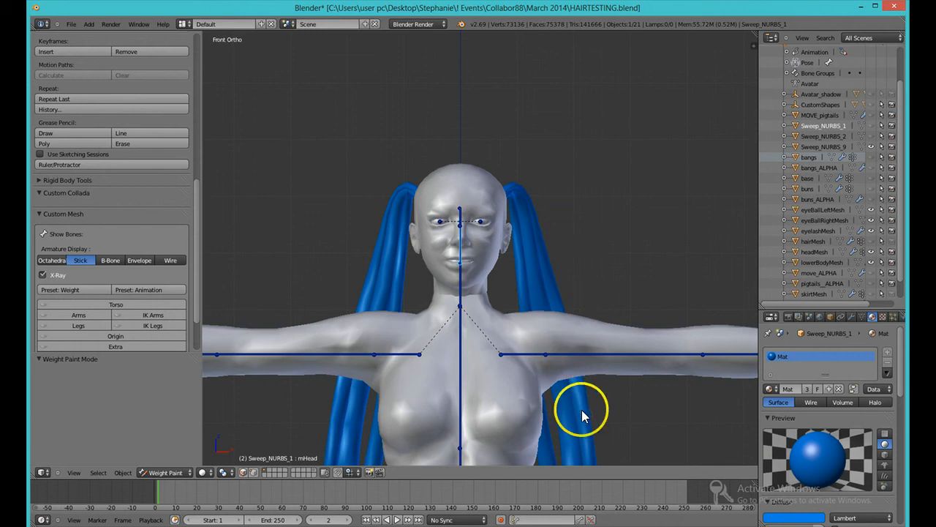
middle_click_drag(603, 439, 599, 360, "shift")
scroll(613, 394, "down", 2)
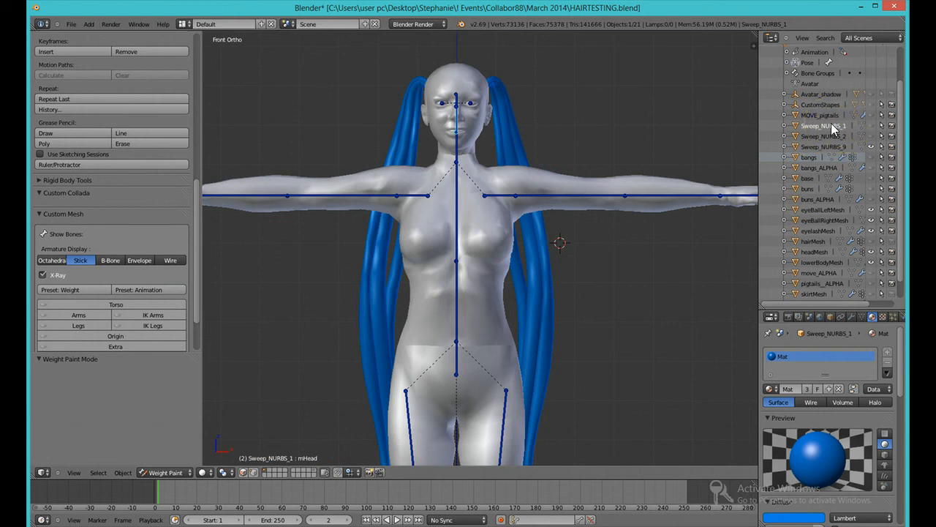
Step: Select the Sweep_NURBS_9 pigtails mesh in Object Mode and return to Weight Paint mode
left_click(167, 473)
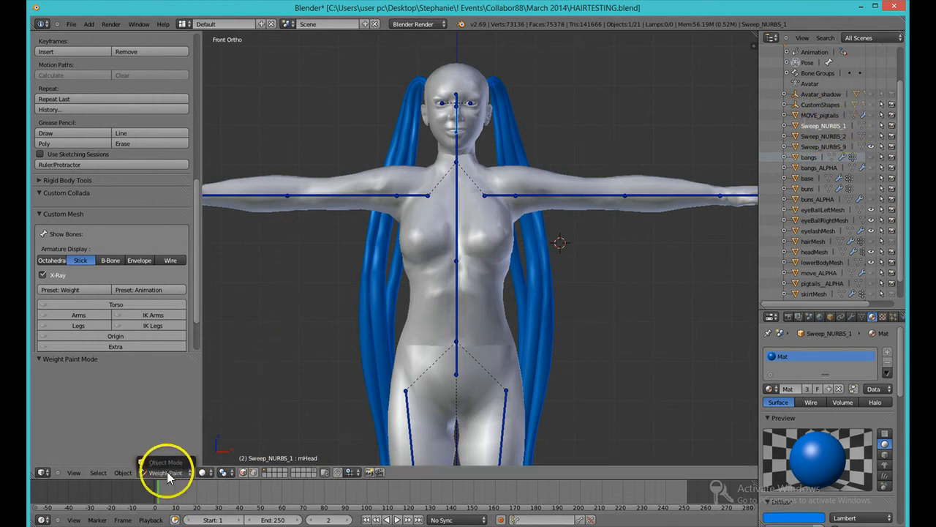
left_click(165, 462)
right_click(367, 302)
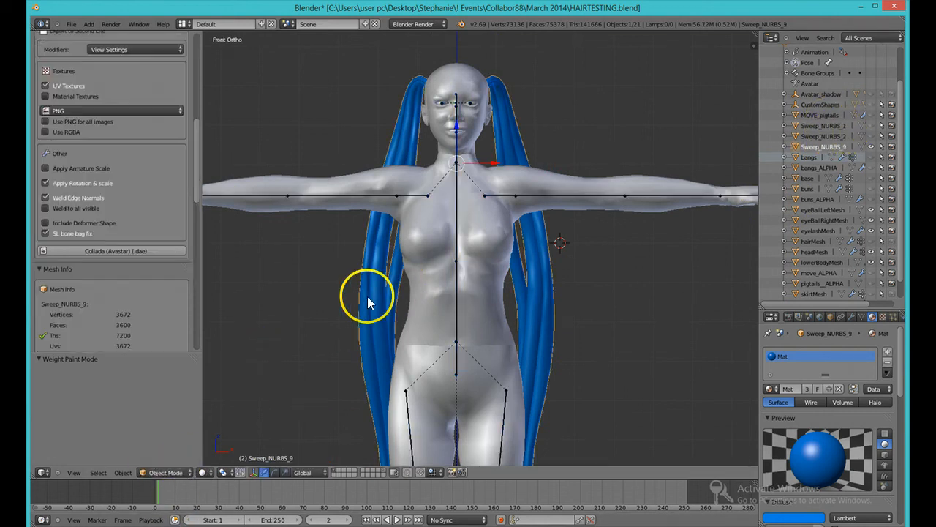
left_click(178, 471)
left_click(179, 417)
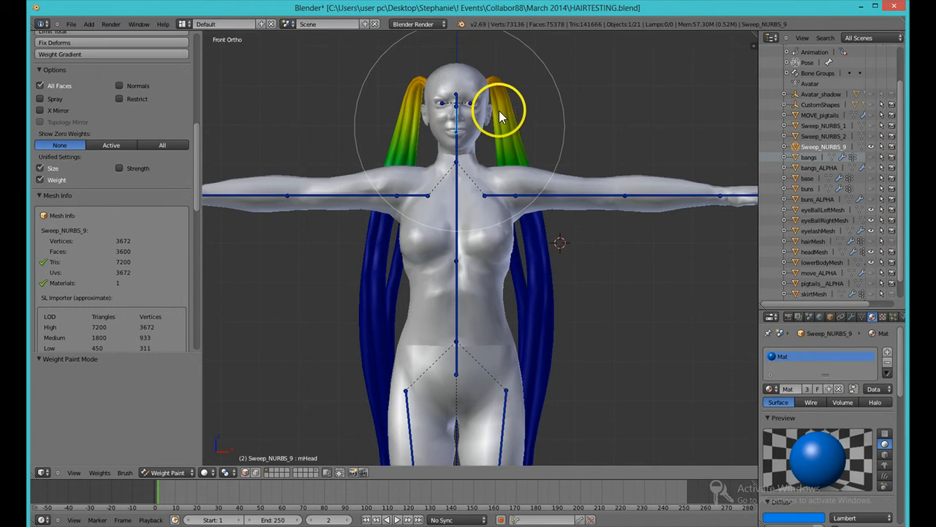
Step: Frame the pigtails and review the brush and Weight Tools settings
scroll(499, 112, "up", 2)
scroll(499, 112, "down", 3)
scroll(499, 111, "up", 2)
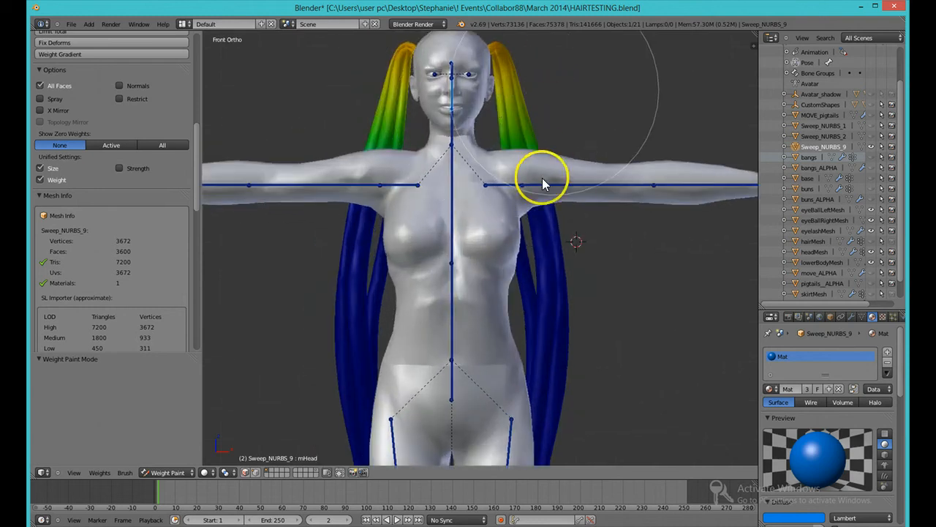
middle_click_drag(536, 201, 512, 283, "shift")
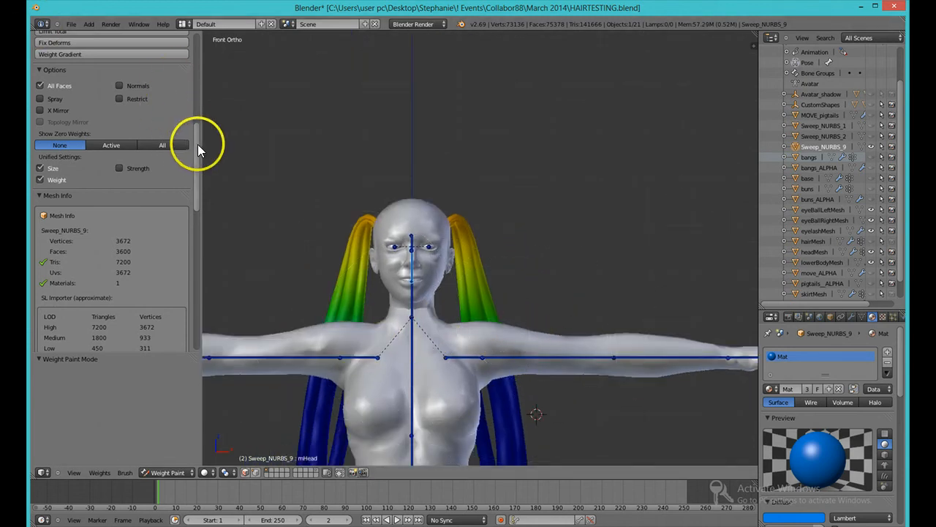
scroll(199, 128, "up", 8)
mouse_move(55, 143)
left_mouse_down()
mouse_move(32, 143)
mouse_move(137, 131)
mouse_move(147, 144)
mouse_move(30, 148)
mouse_move(43, 146)
left_mouse_up()
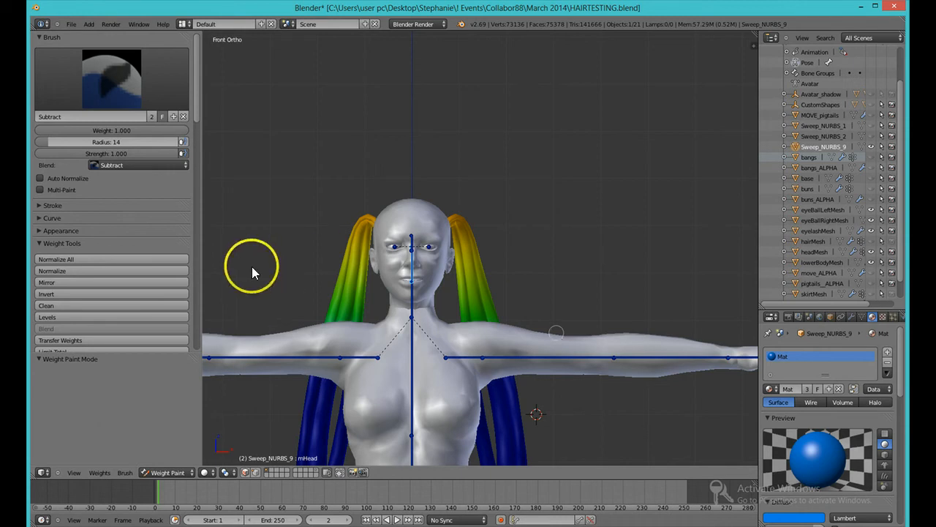
scroll(165, 249, "down", 2)
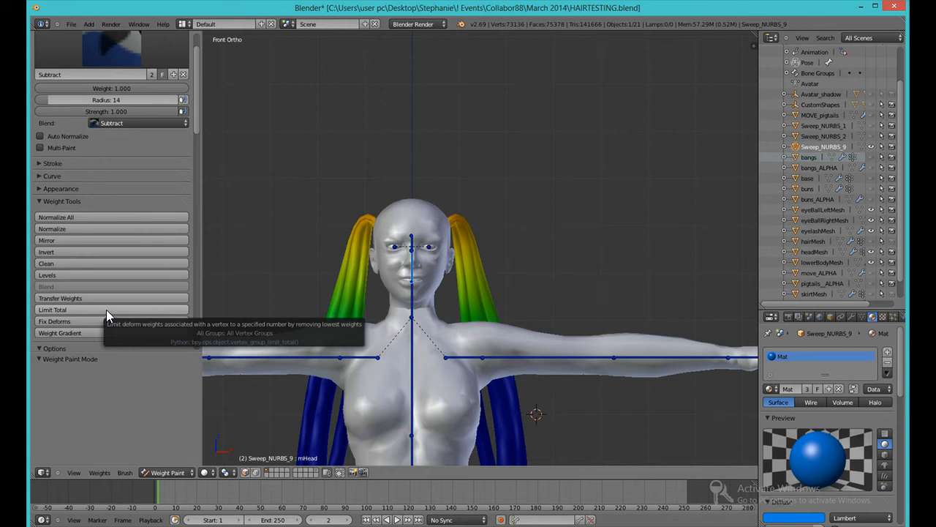
mouse_move(405, 239)
left_mouse_down()
mouse_move(460, 246)
mouse_move(453, 257)
left_mouse_up()
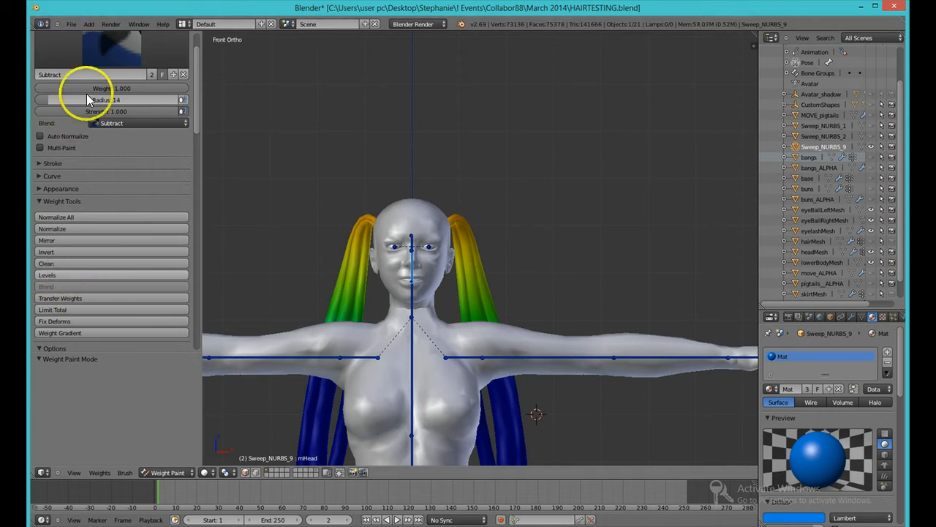
Step: Choose the Subtract brush and turn off Multi-Paint
left_click(104, 61)
left_click(56, 94)
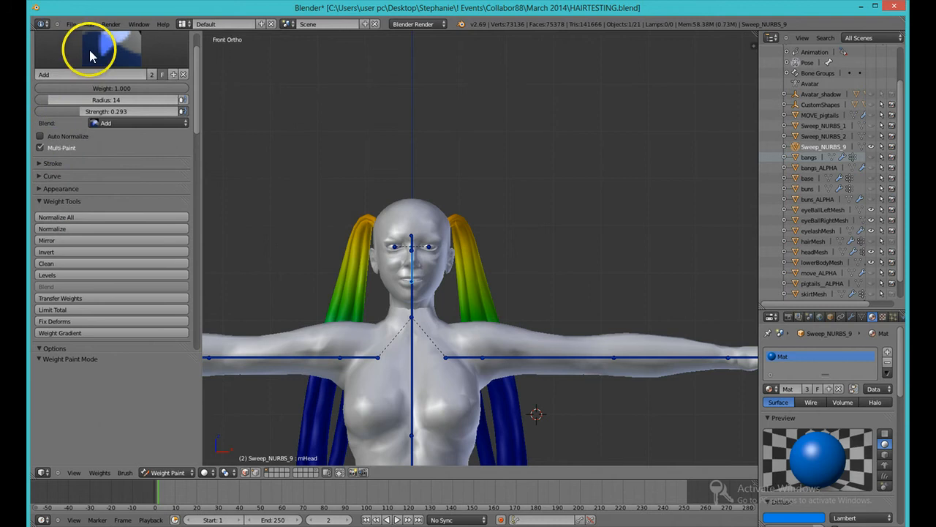
left_click(90, 49)
left_click(57, 137)
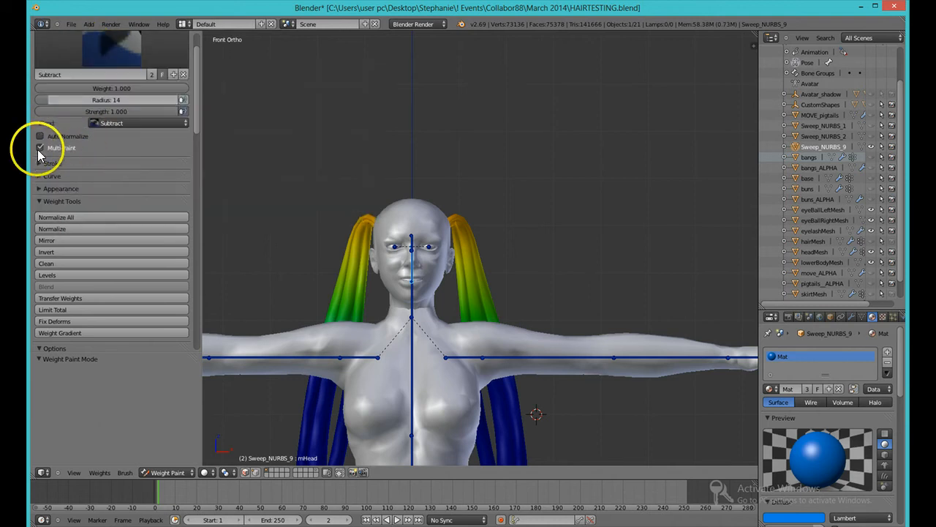
left_click(38, 149)
Step: Set the brush radius to 200 and paint over the pigtails to remove their head-bone weight
left_click_drag(74, 101, 250, 94)
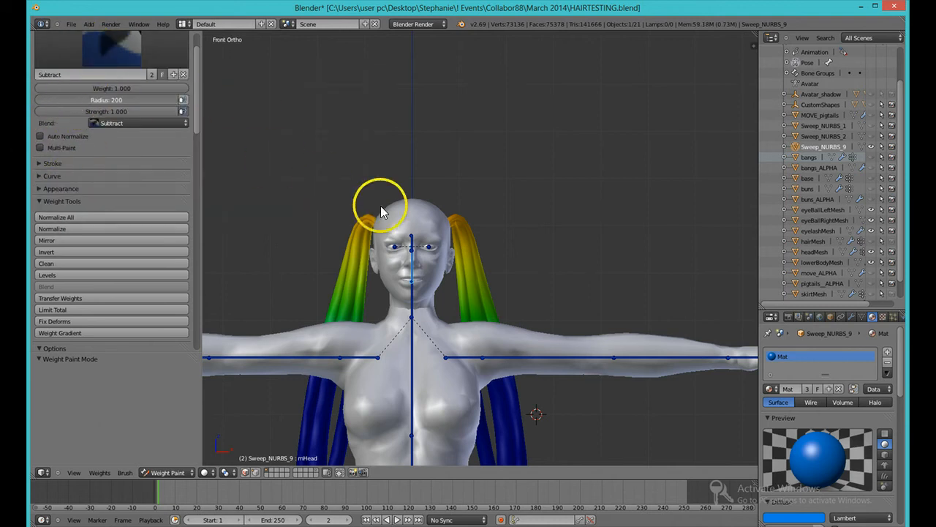
mouse_move(376, 202)
left_mouse_down()
mouse_move(378, 303)
mouse_move(412, 241)
mouse_move(556, 411)
left_mouse_up()
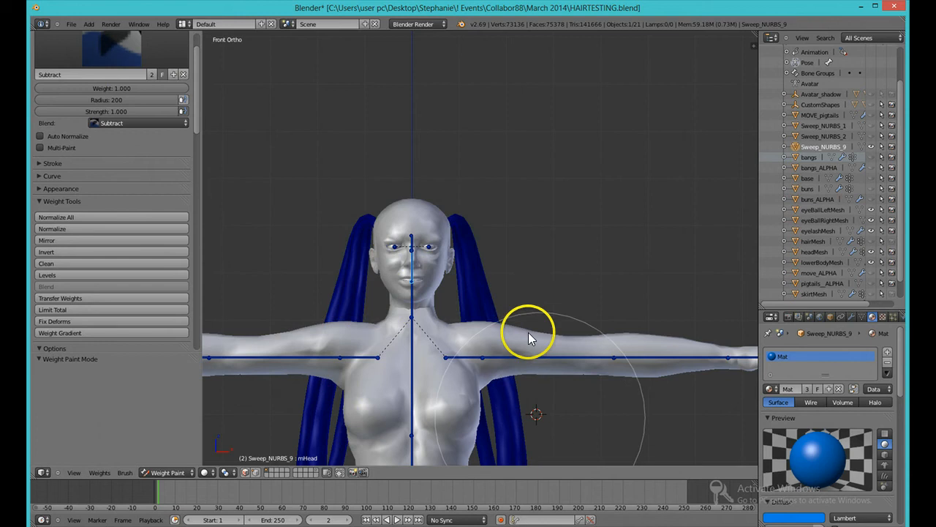
Step: Select the chest bone and paint over the pigtails to remove their chest weight
right_click(410, 345)
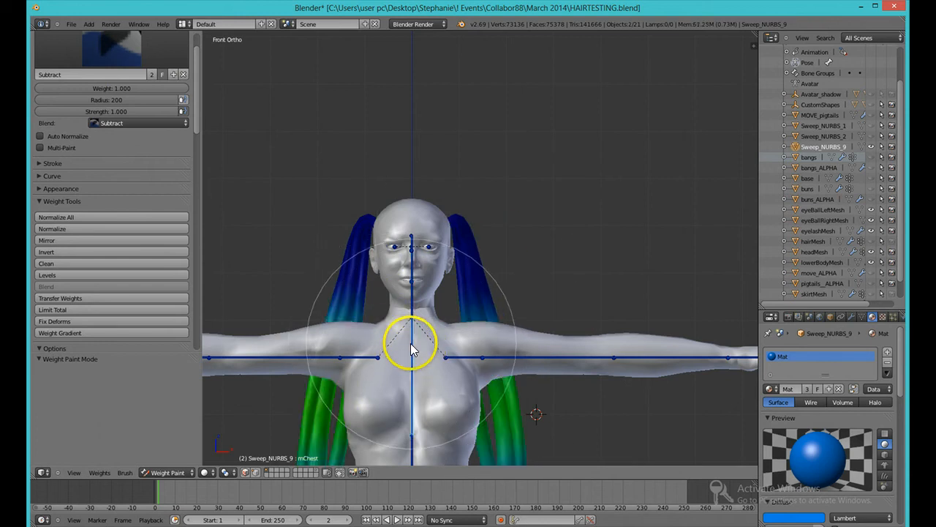
mouse_move(351, 373)
left_mouse_down()
mouse_move(336, 346)
mouse_move(382, 364)
mouse_move(487, 324)
left_mouse_up()
Step: Select the head bone and switch to the Add brush with a radius of 54
scroll(361, 351, "down", 3)
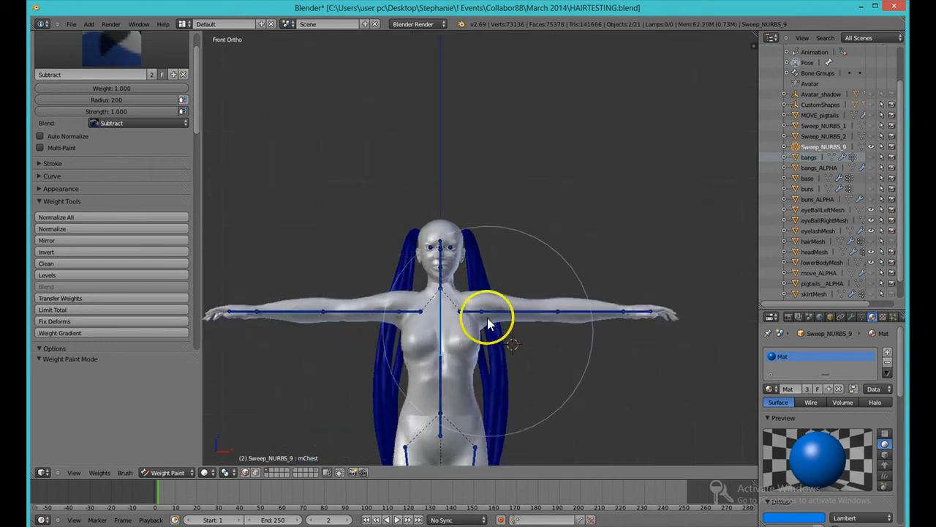
right_click(444, 256)
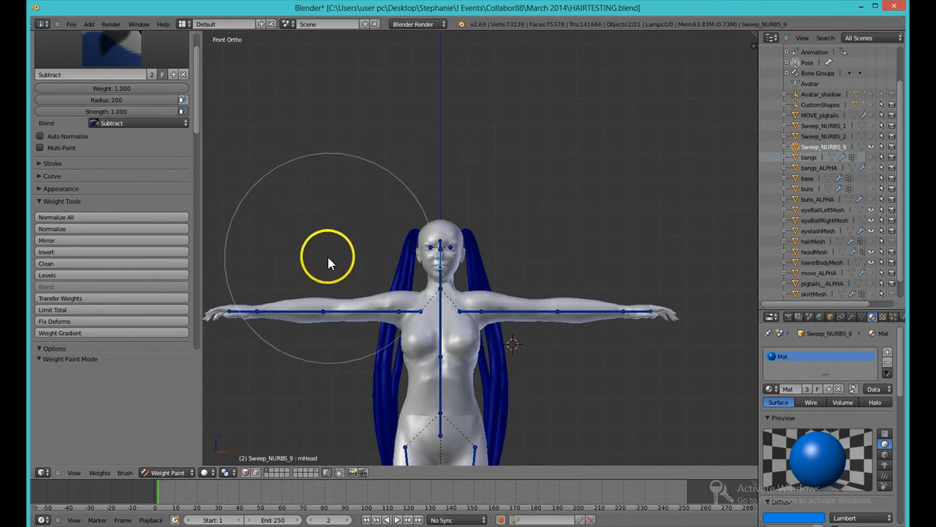
left_click(122, 47)
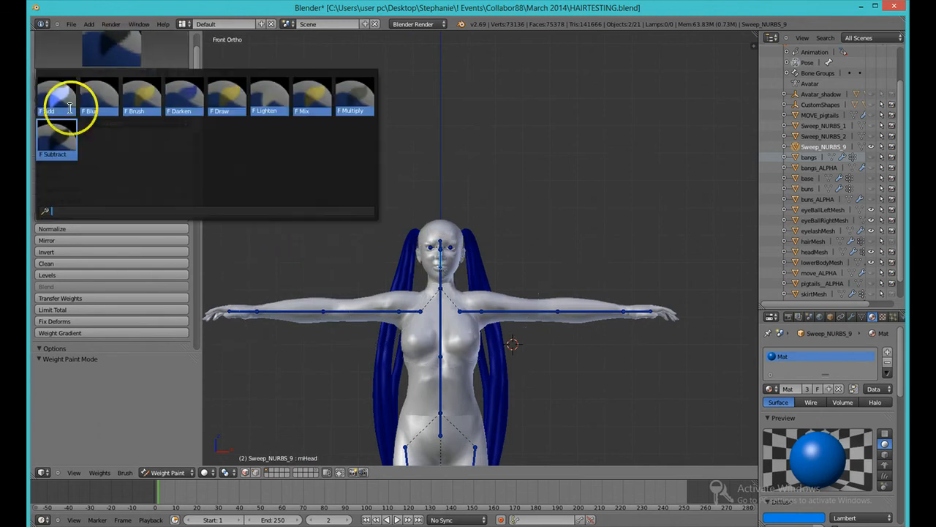
left_click(58, 99)
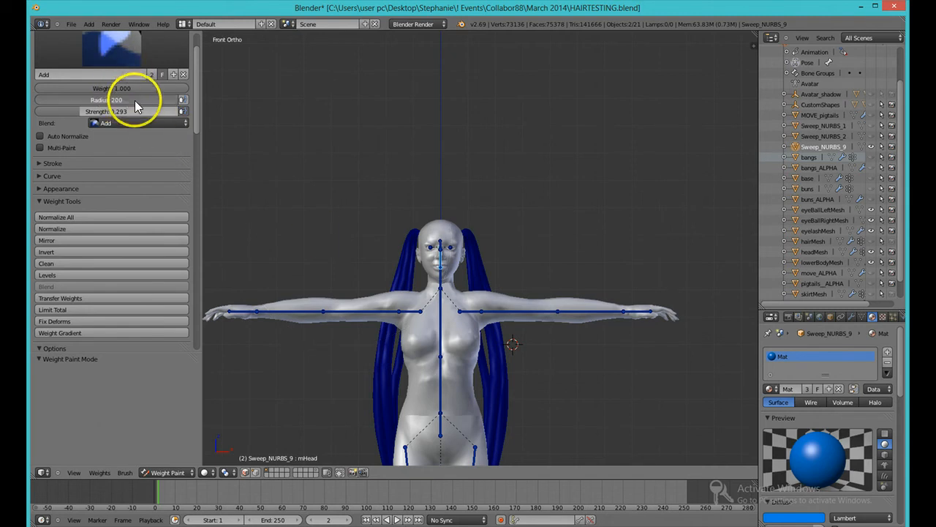
mouse_move(135, 101)
left_mouse_down()
mouse_move(54, 110)
mouse_move(110, 100)
mouse_move(72, 109)
left_mouse_up()
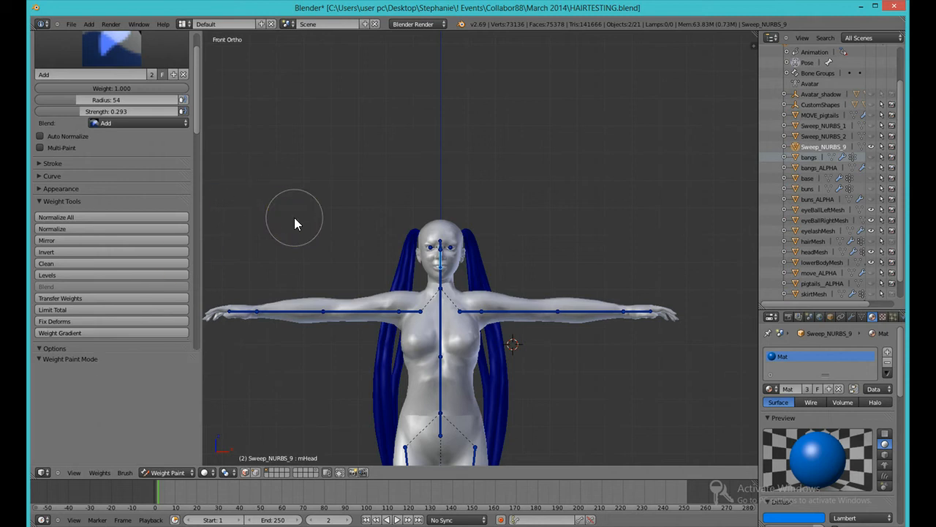
Step: Draw a vertical linear weight gradient down over the pigtails for the head bone, undoing and redrawing it once
left_click_drag(291, 206, 286, 459, "alt")
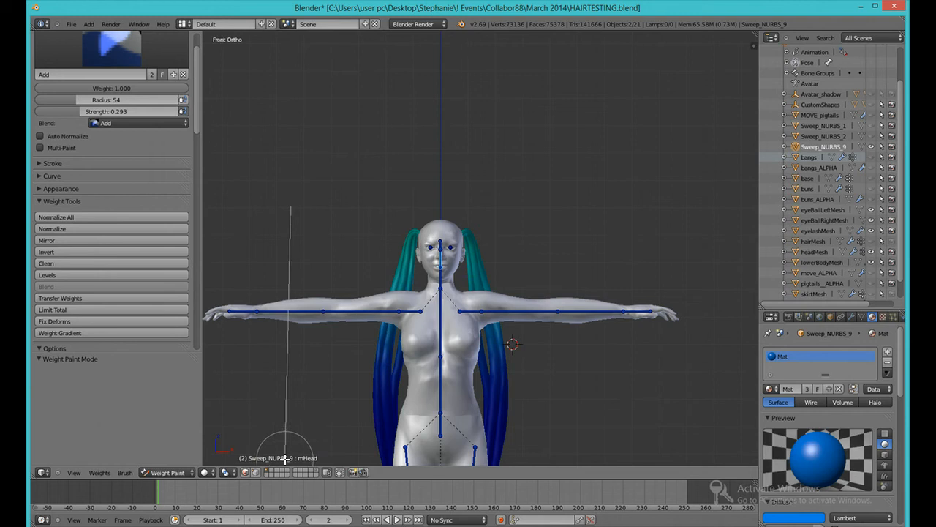
left_click_drag(285, 460, 285, 458, "alt")
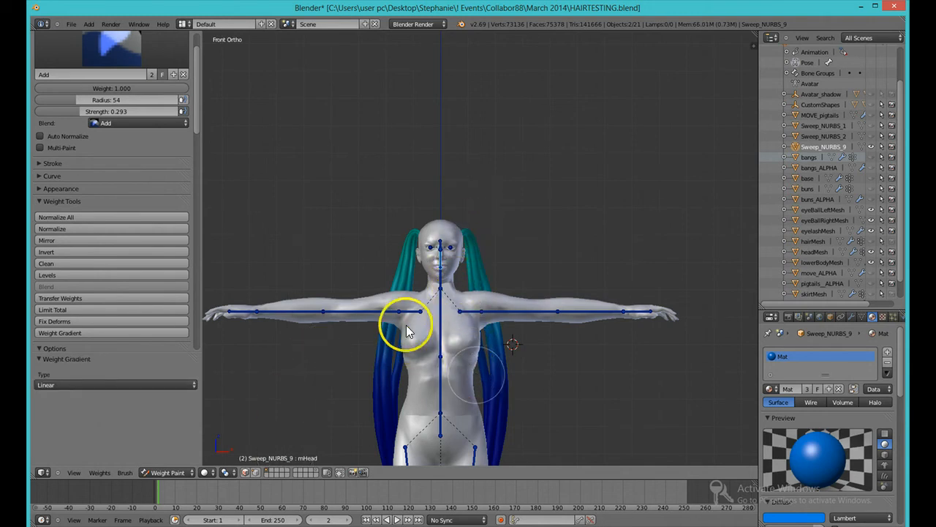
key("ctrl+z")
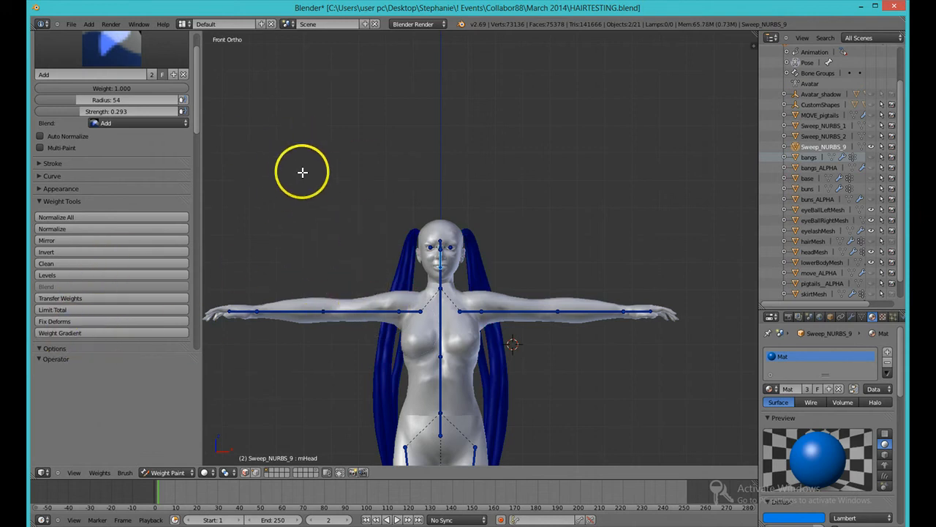
left_click_drag(309, 156, 307, 518)
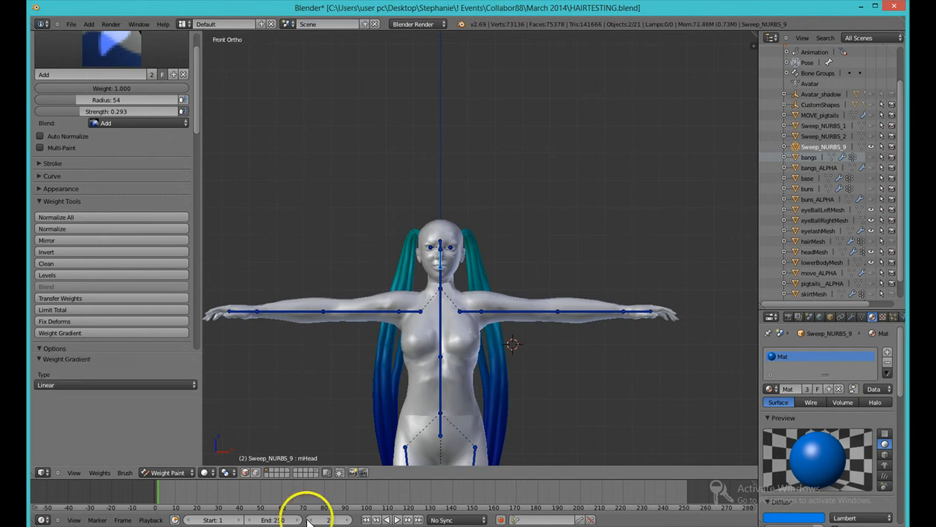
Step: Draw another vertical weight gradient down the pigtails for the head bone
scroll(307, 360, "down", 3)
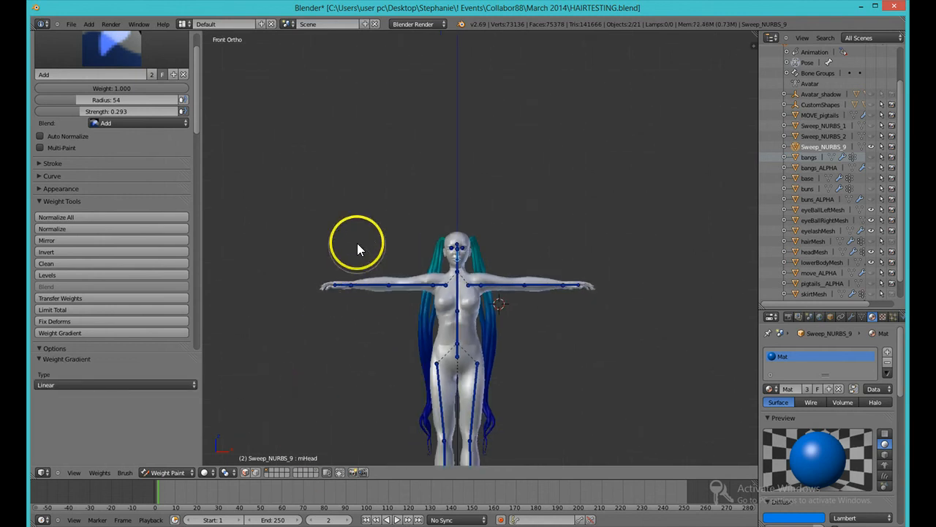
left_click(91, 334)
left_click_drag(370, 227, 359, 338)
Step: Raise the brush strength to 0.929 and redraw a longer head-bone gradient from above the head down past the pigtail ends
left_click_drag(104, 112, 180, 115)
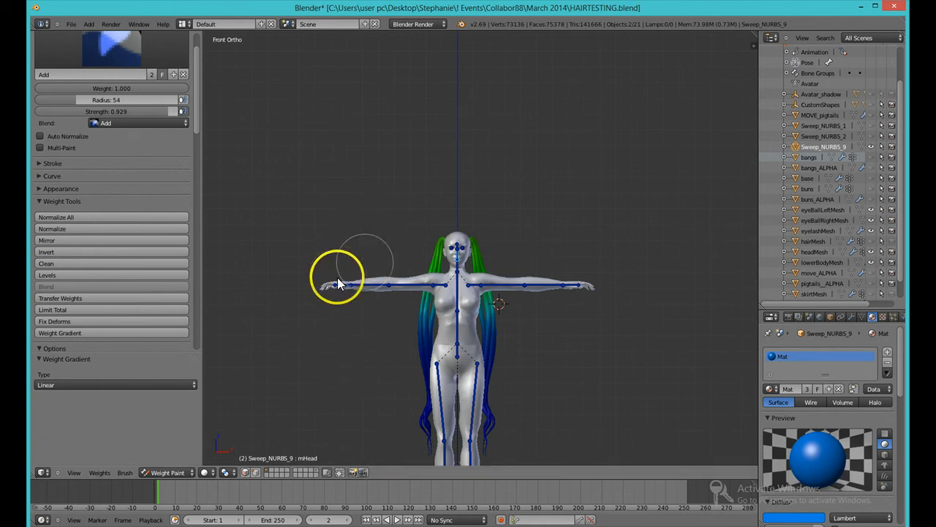
left_click(54, 335)
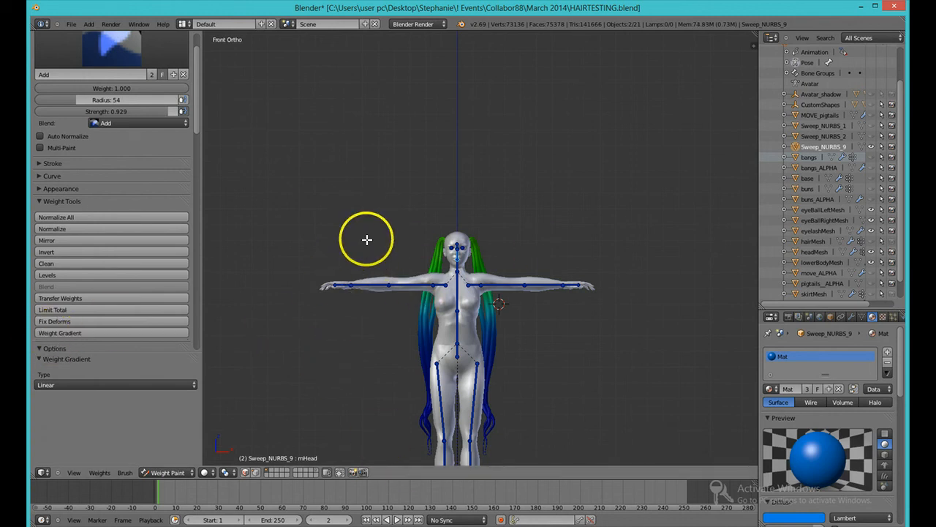
left_click_drag(366, 241, 367, 515)
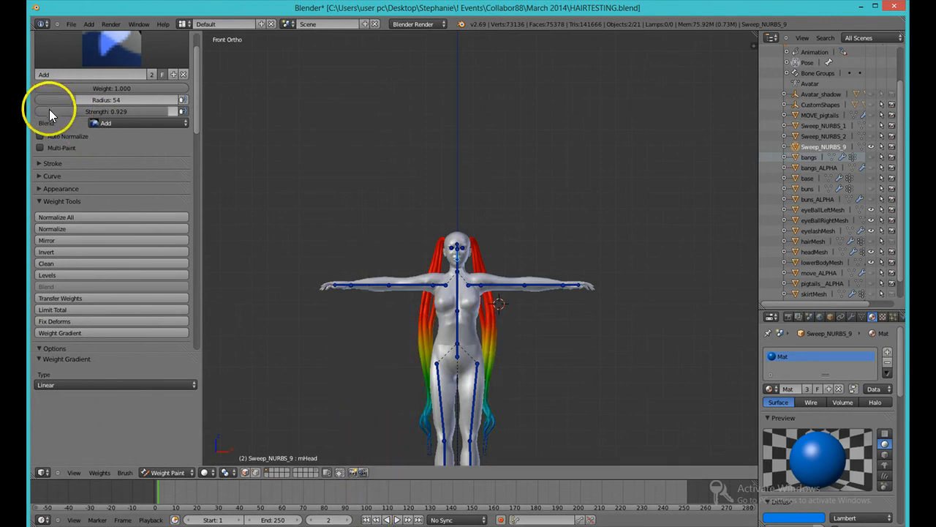
Step: Lower the Add brush strength to 0.039, switch to the Subtract brush and wipe the head-bone weight off the pigtails
left_click_drag(49, 109, 31, 111)
left_click_drag(141, 111, 40, 111)
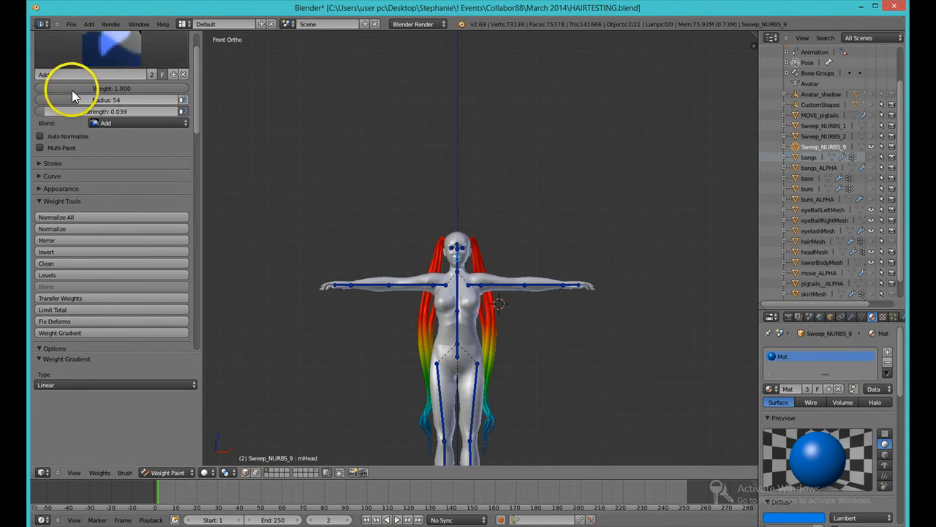
left_click(101, 55)
left_click(60, 131)
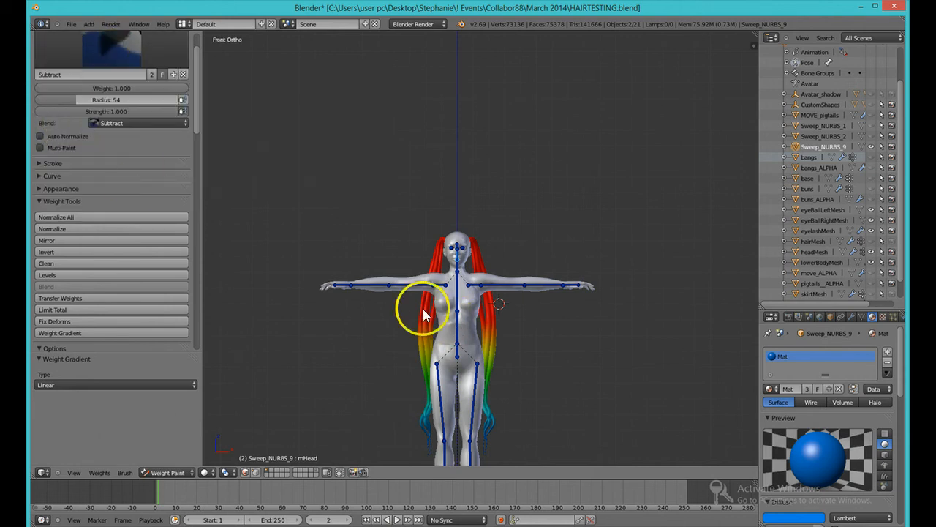
mouse_move(435, 298)
left_mouse_down()
mouse_move(444, 249)
mouse_move(486, 256)
mouse_move(489, 443)
mouse_move(437, 435)
mouse_move(444, 247)
left_mouse_up()
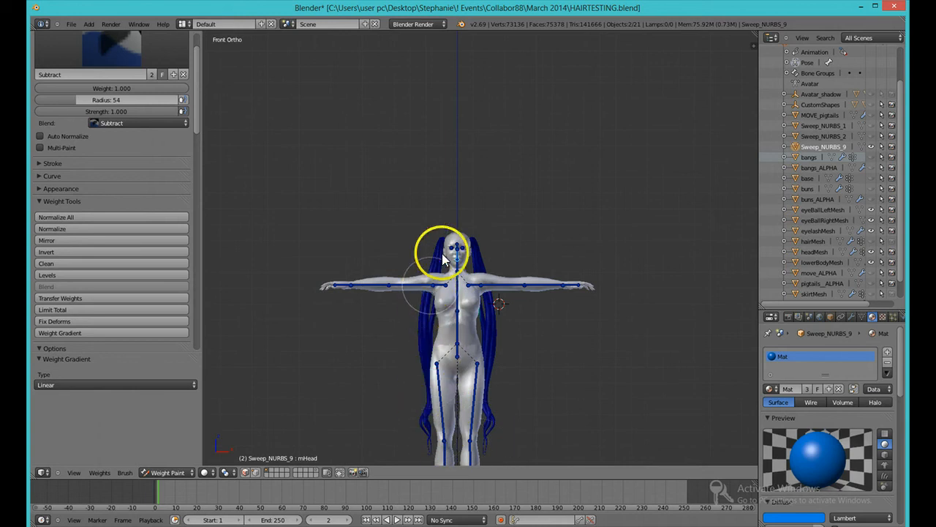
Step: Switch back to the Add brush and draw a head-bone weight gradient down the pigtails at strength 0.039
left_click(109, 45)
left_click(65, 91)
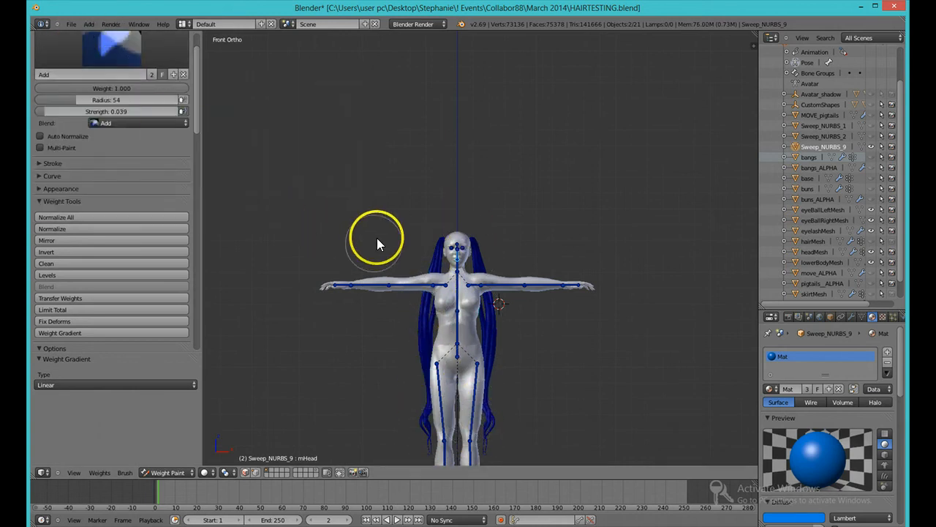
left_click(119, 333)
left_click_drag(378, 211, 387, 466)
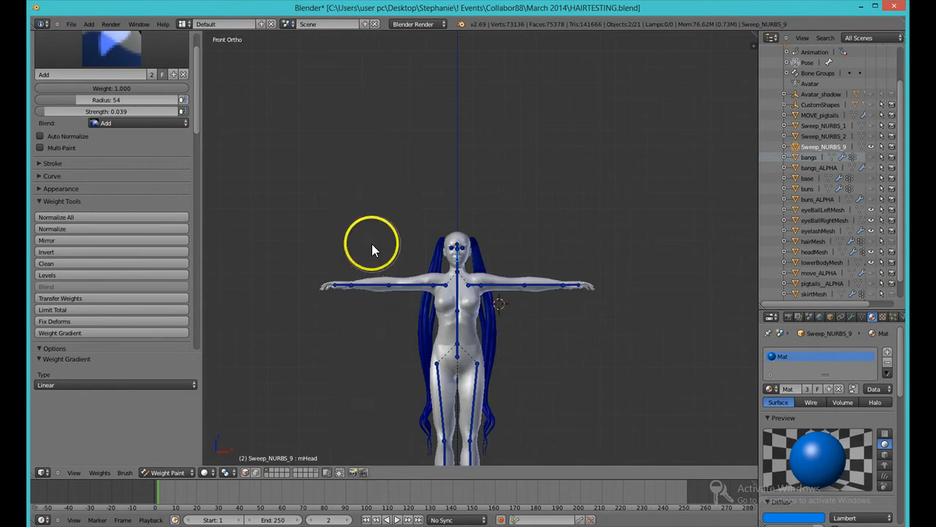
Step: Raise the strength to 0.123 and draw another head-bone gradient down over the pigtails
left_click_drag(52, 113, 59, 114)
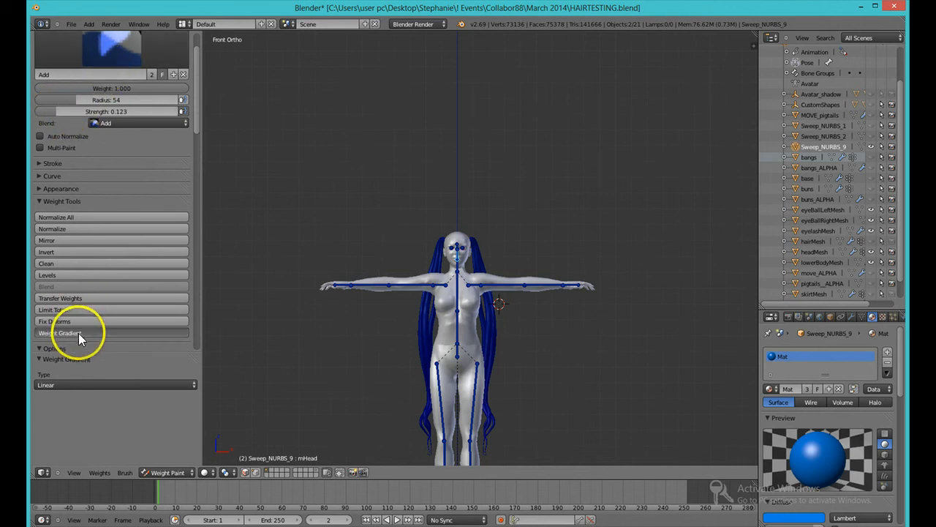
left_click_drag(399, 243, 396, 416)
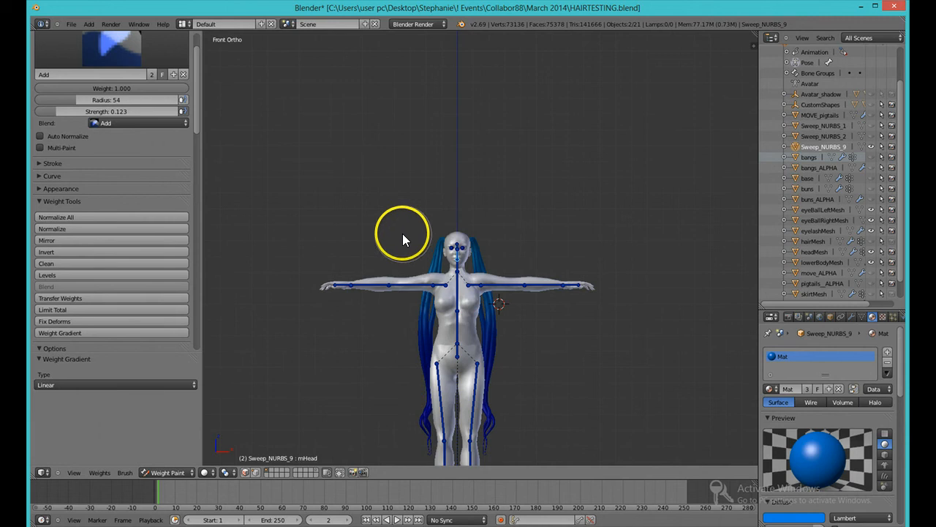
Step: Draw three short head-bone weight gradients from above the head to shoulder level over the pigtails
left_click(79, 333)
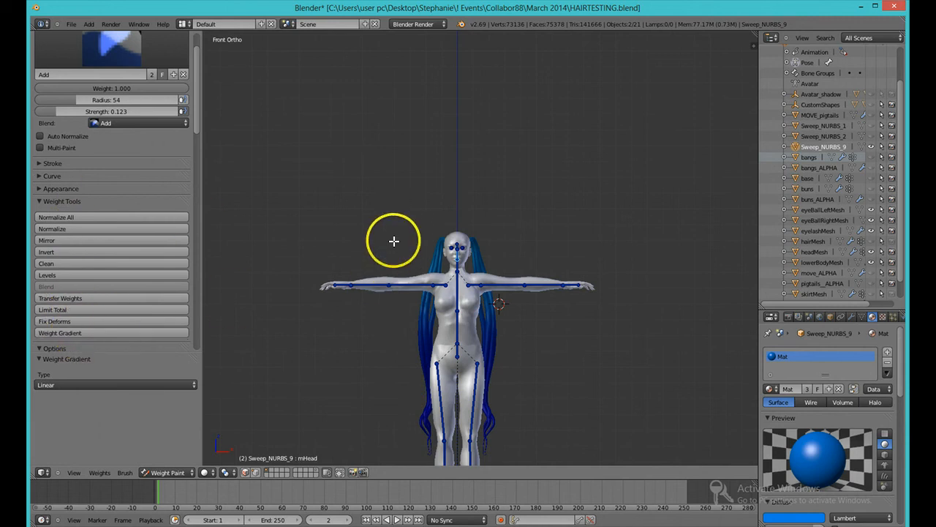
left_click_drag(393, 272, 387, 316)
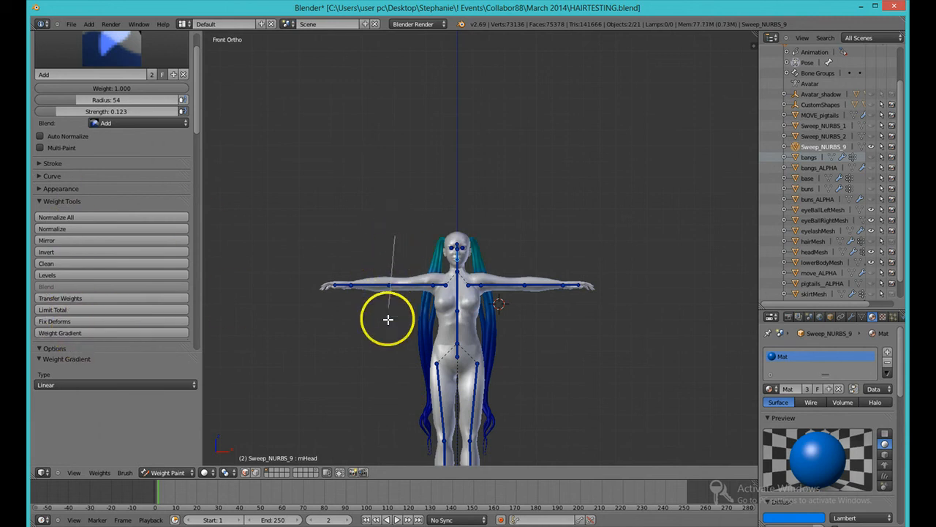
left_click(141, 332)
left_click_drag(392, 231, 380, 315)
left_click(132, 333)
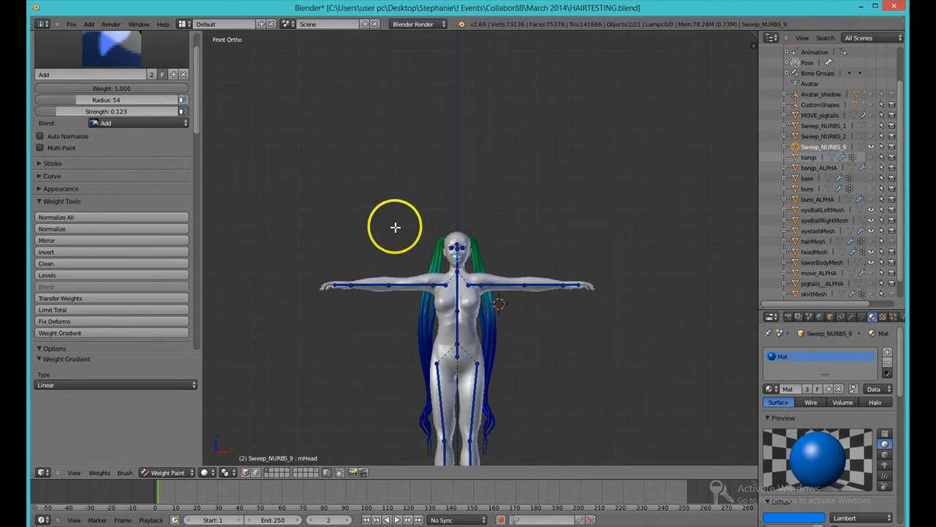
left_click_drag(396, 227, 384, 293)
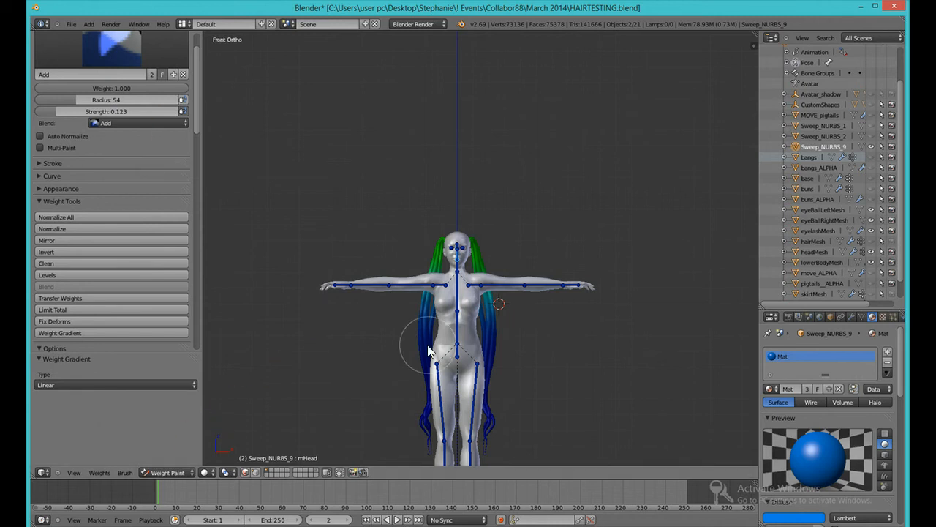
Step: Select the chest bone, keep the Add brush and set its strength to 0.562
scroll(408, 359, "up", 5)
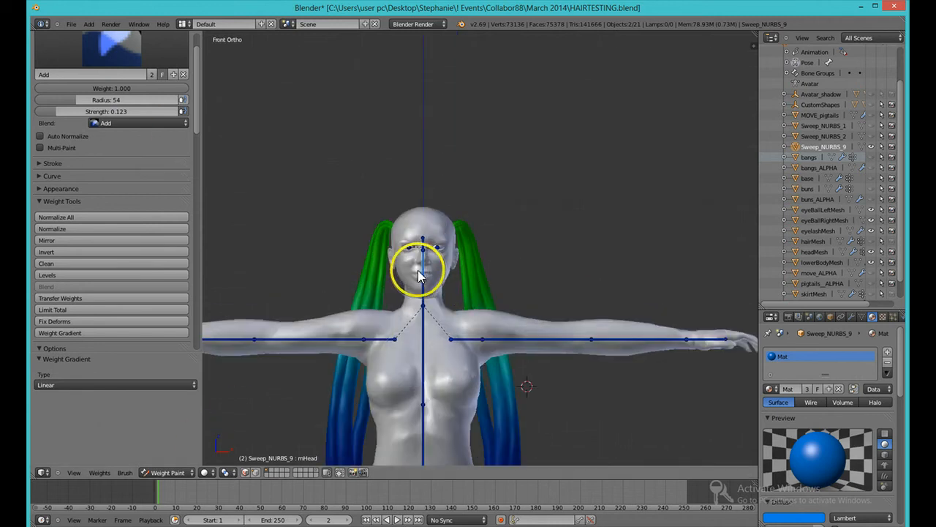
scroll(430, 296, "down", 3)
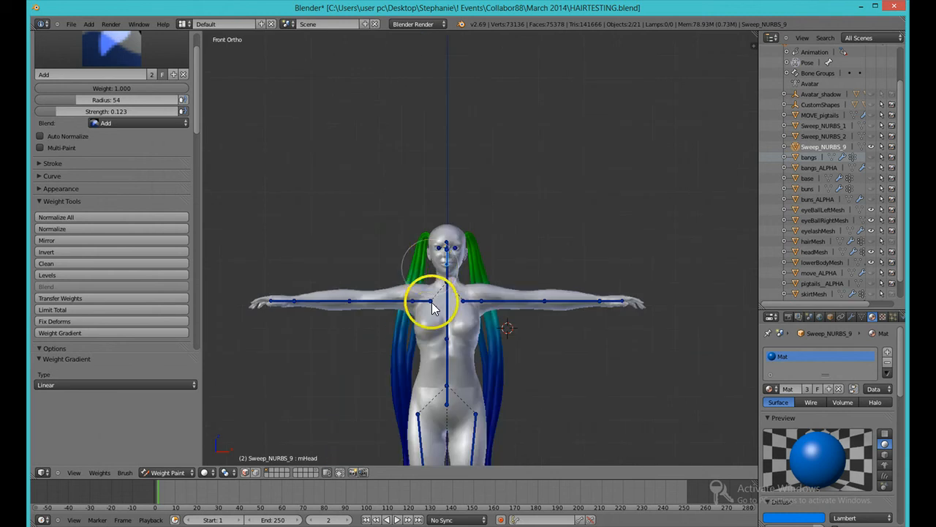
right_click(432, 302)
left_click(106, 42)
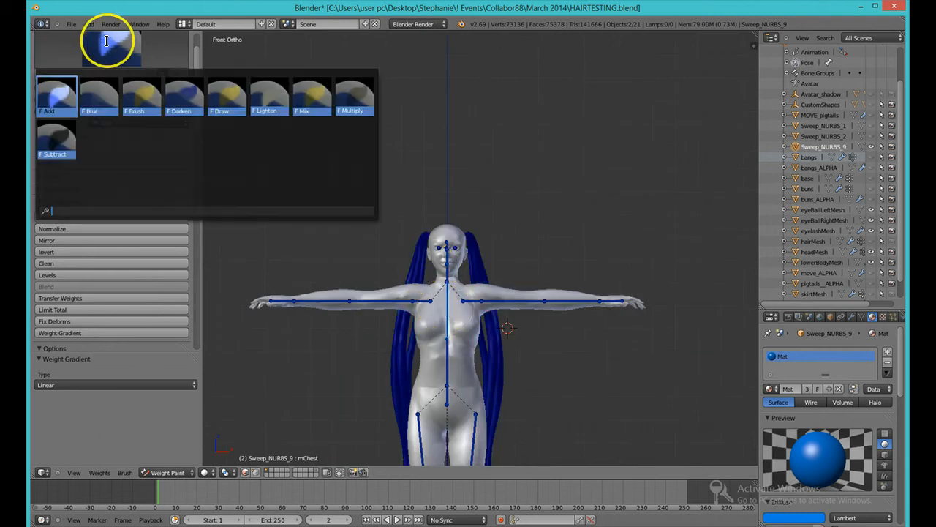
left_click(57, 96)
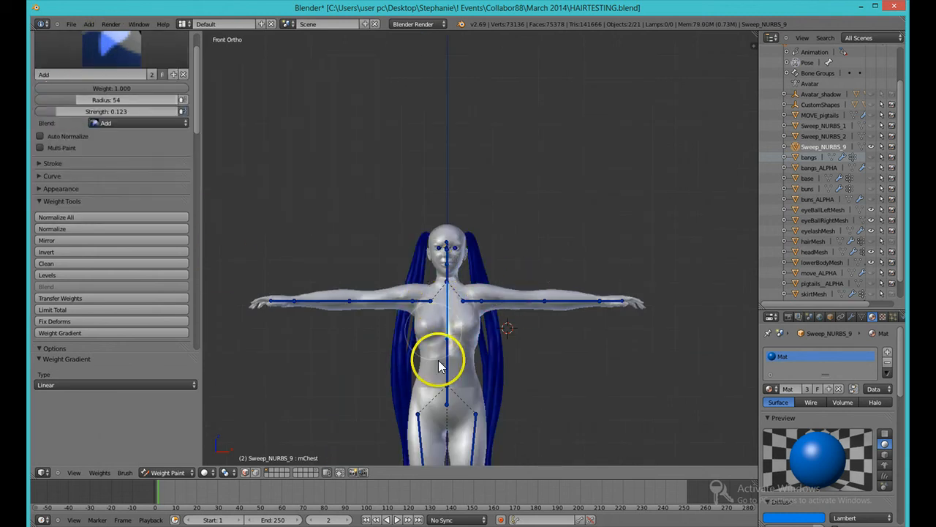
scroll(369, 332, "down", 4)
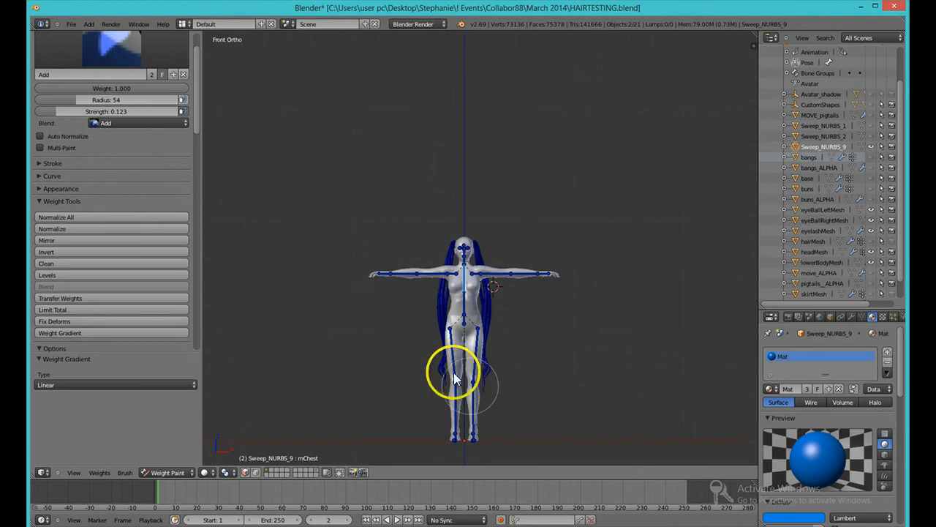
scroll(401, 352, "up", 3)
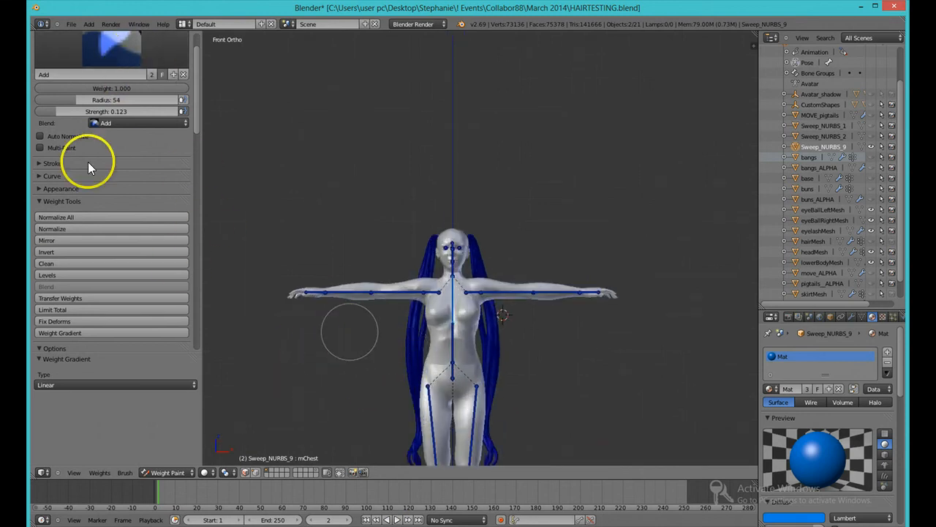
left_click_drag(85, 110, 132, 111)
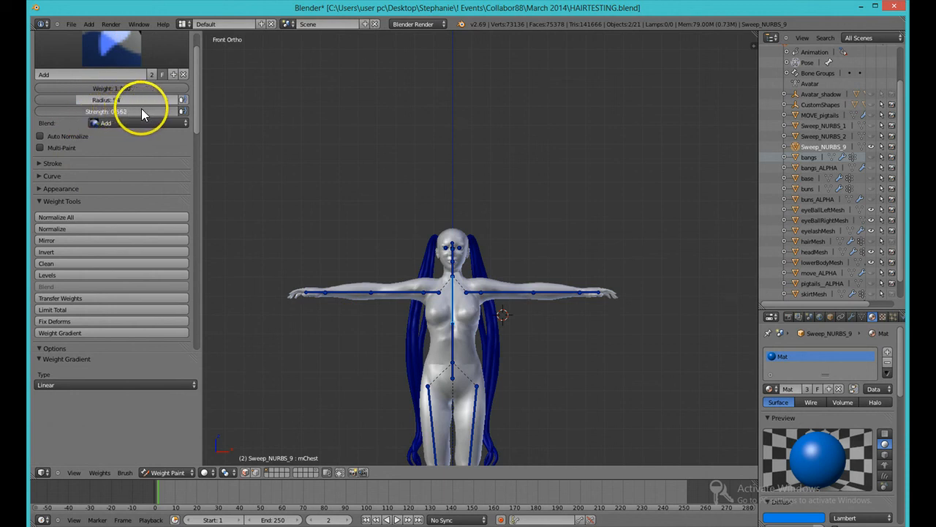
left_click_drag(119, 113, 142, 115)
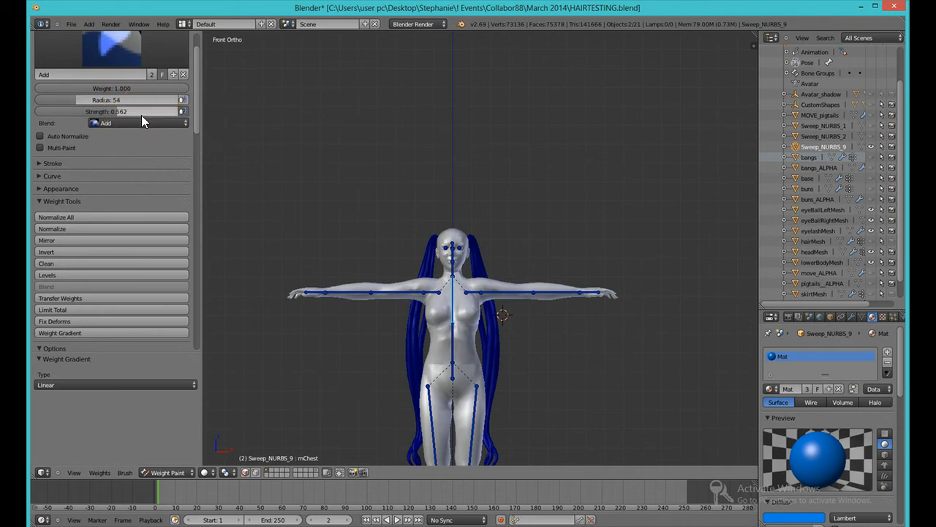
left_click(137, 130)
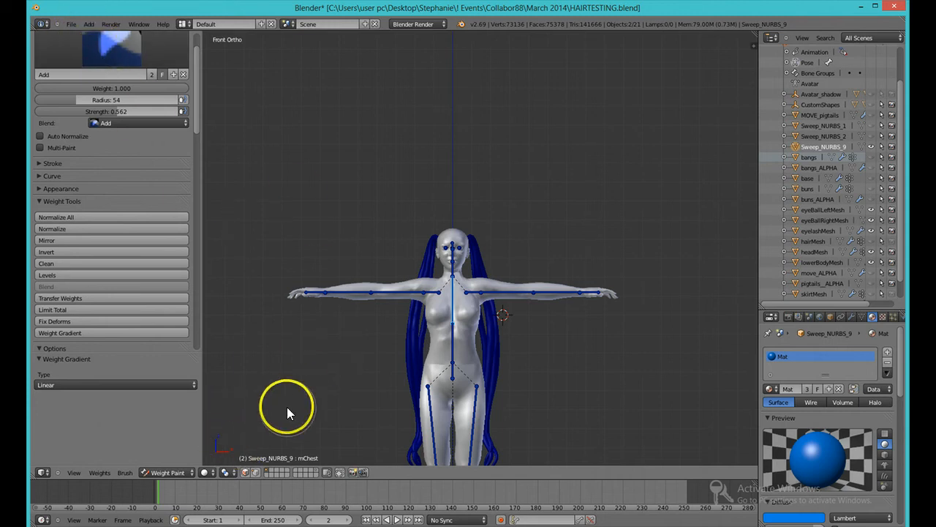
Step: Draw an upward chest-bone weight gradient over the pigtails, then wipe it off again with the Subtract brush
scroll(287, 407, "down", 2)
left_click(89, 45)
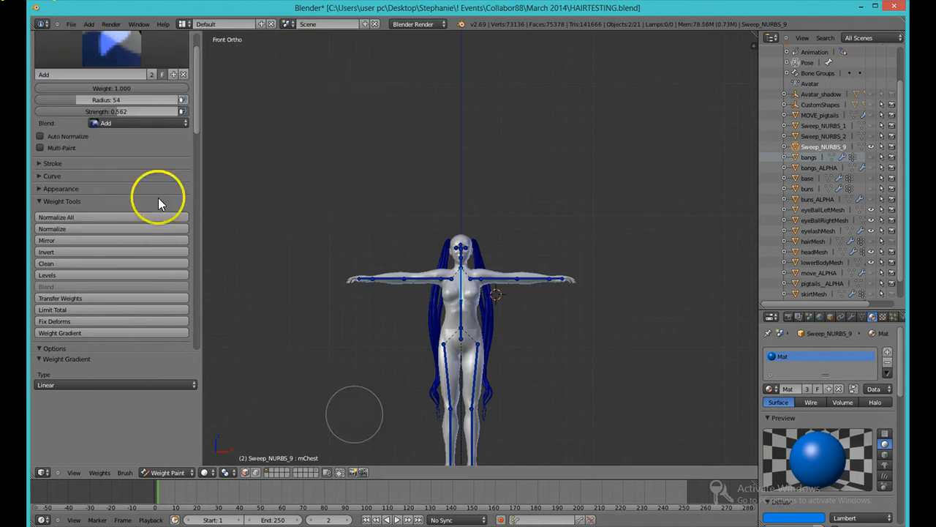
left_click(105, 333)
mouse_move(362, 387)
left_mouse_down()
mouse_move(360, 230)
mouse_move(336, 156)
mouse_move(330, 180)
mouse_move(349, 211)
mouse_move(354, 176)
left_mouse_up()
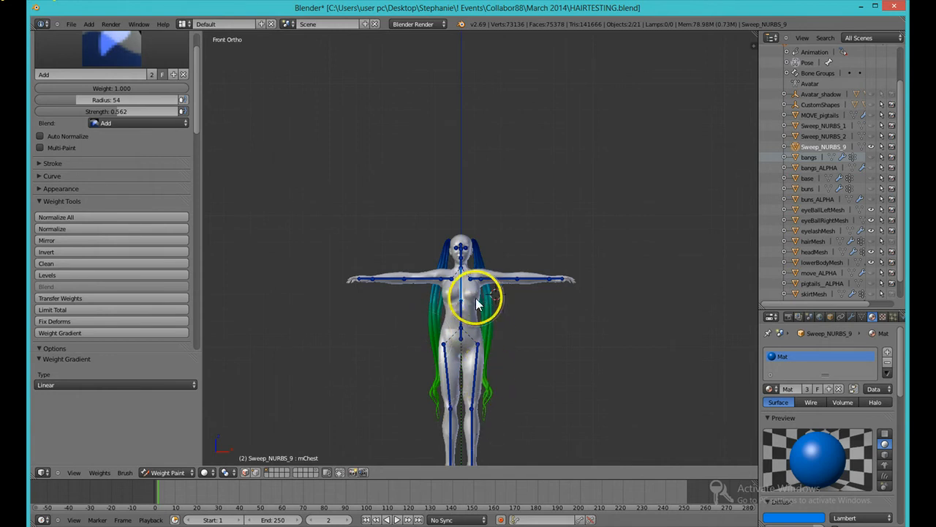
left_click(104, 45)
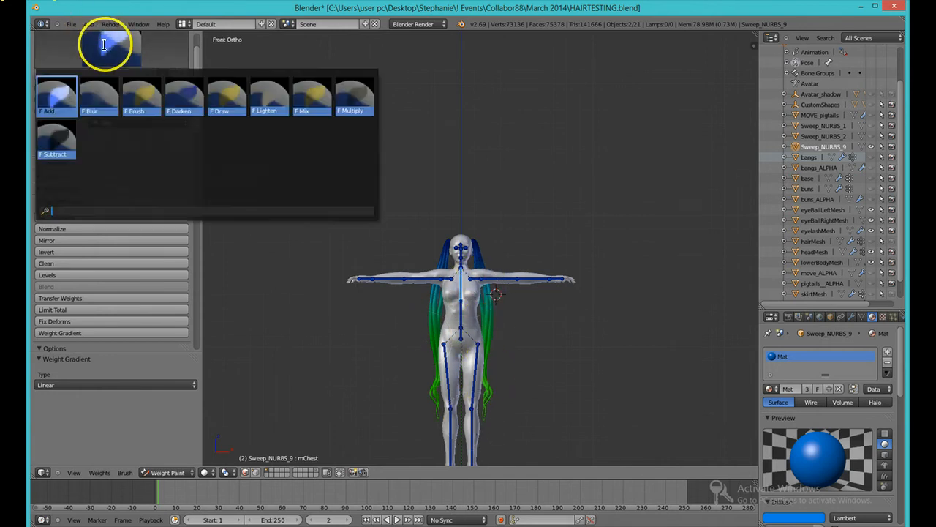
left_click(56, 140)
left_click(107, 333)
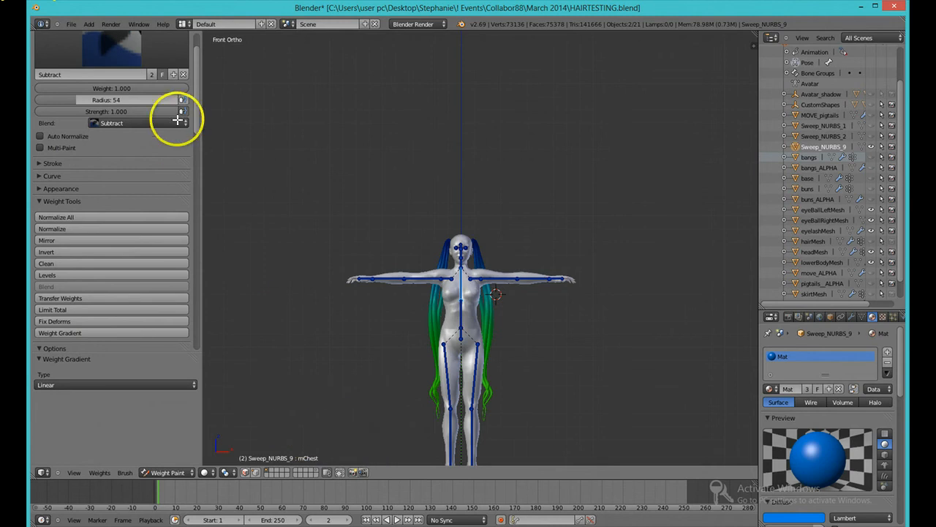
left_click_drag(173, 118, 106, 104)
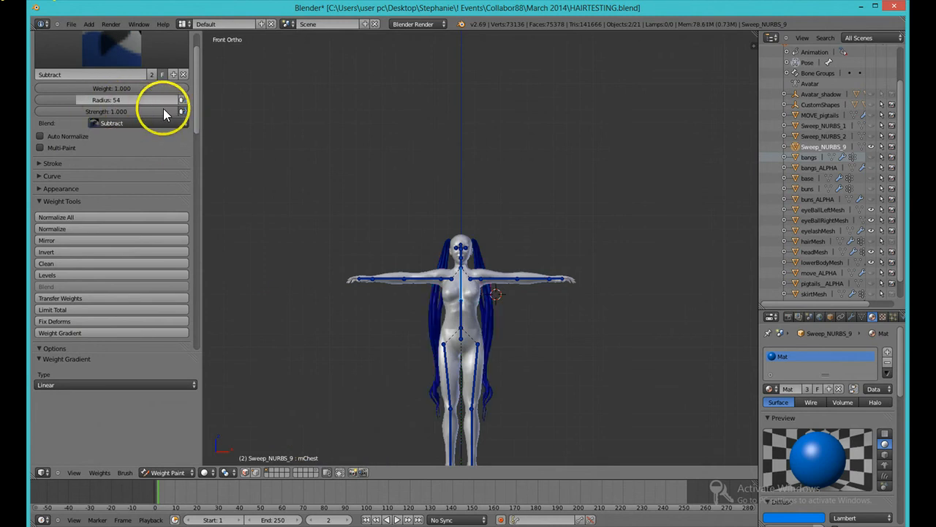
key("alt+Tab")
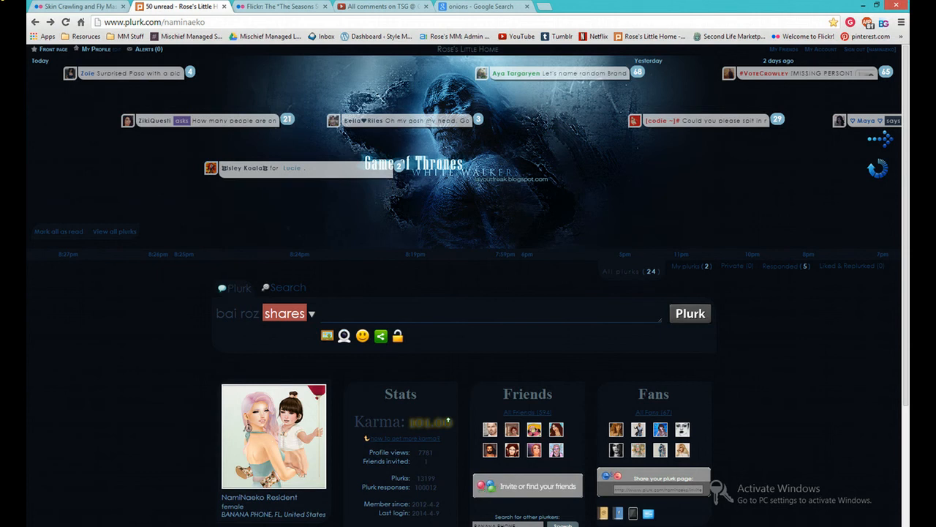
key("alt+Tab")
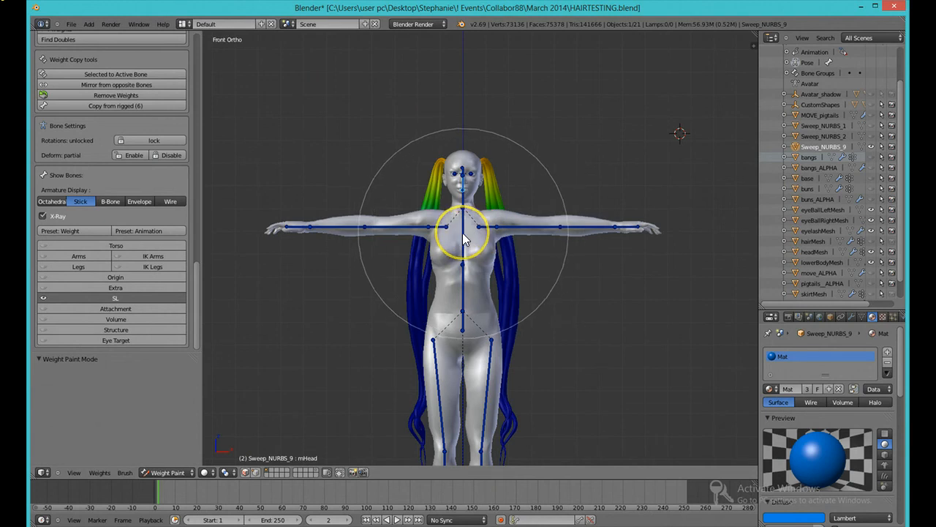
Step: Select the chest, torso and both hip bones in turn to inspect their weights on the pigtails
right_click(463, 239)
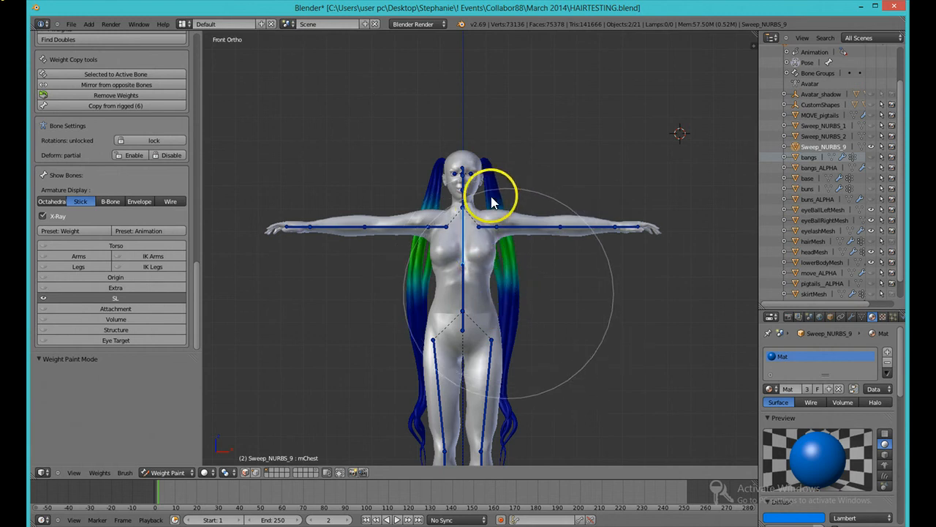
right_click(460, 306)
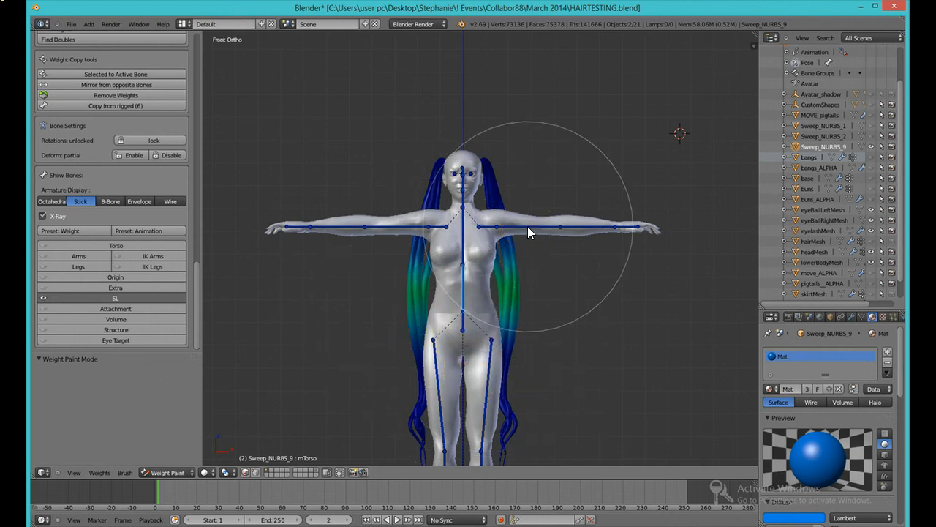
mouse_move(529, 228)
left_mouse_down()
mouse_move(449, 387)
mouse_move(432, 382)
mouse_move(437, 390)
left_mouse_up()
right_click(485, 389)
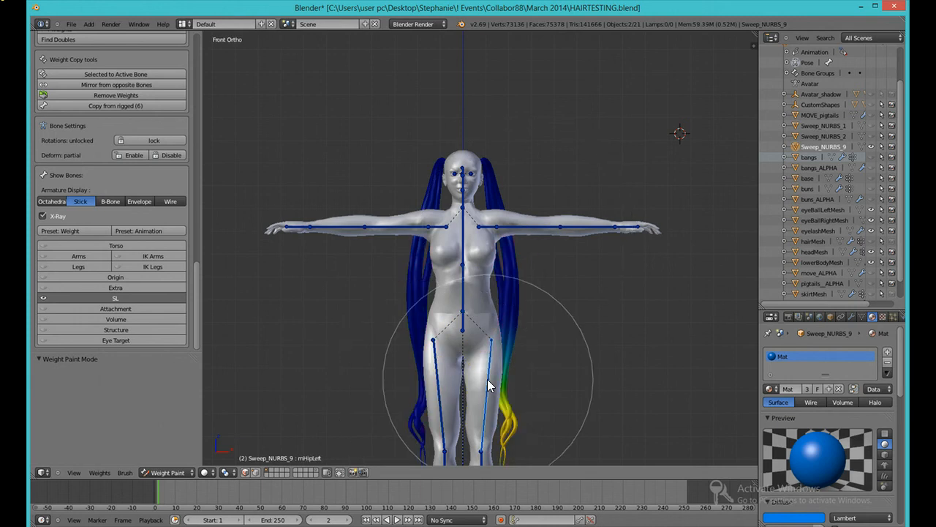
right_click(438, 388)
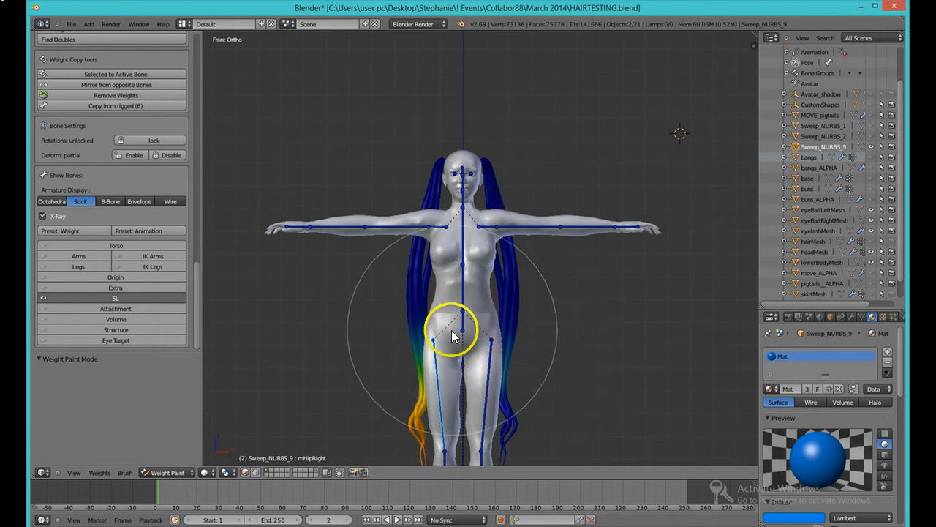
Step: Select the left hip bone and then the chest bone to inspect their weights on the pigtails
right_click(488, 385)
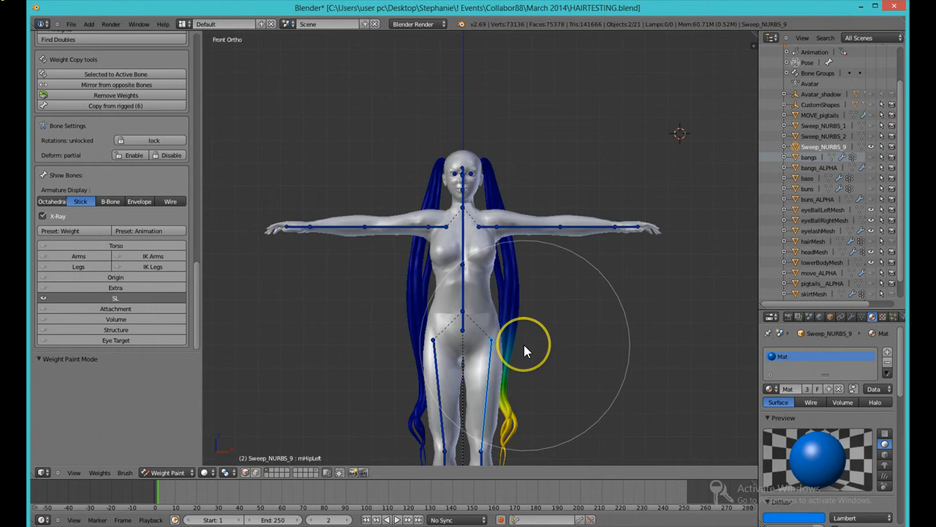
mouse_move(524, 345)
left_mouse_down()
mouse_move(517, 341)
mouse_move(512, 390)
mouse_move(522, 341)
mouse_move(504, 375)
mouse_move(507, 339)
mouse_move(504, 378)
mouse_move(510, 324)
mouse_move(458, 262)
mouse_move(461, 248)
left_mouse_up()
right_click(466, 244)
right_click(462, 242)
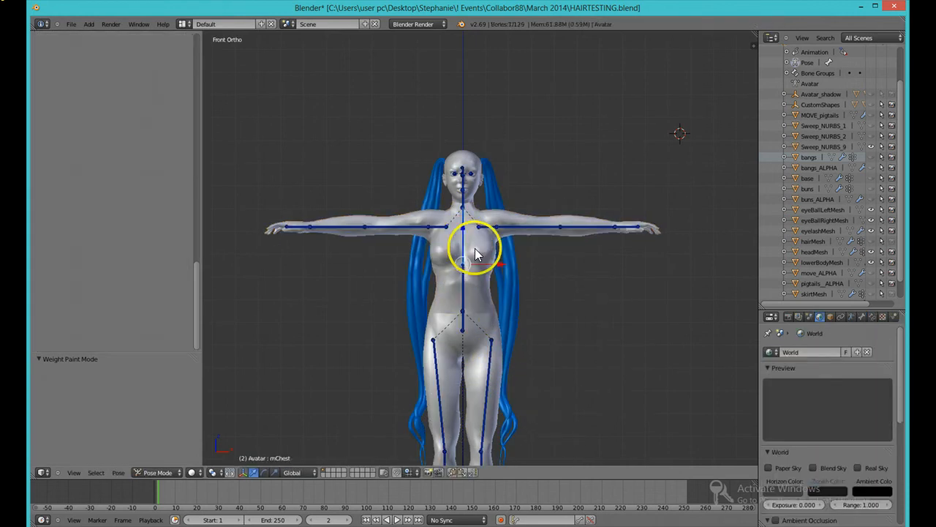
right_click(501, 265)
right_click(464, 251)
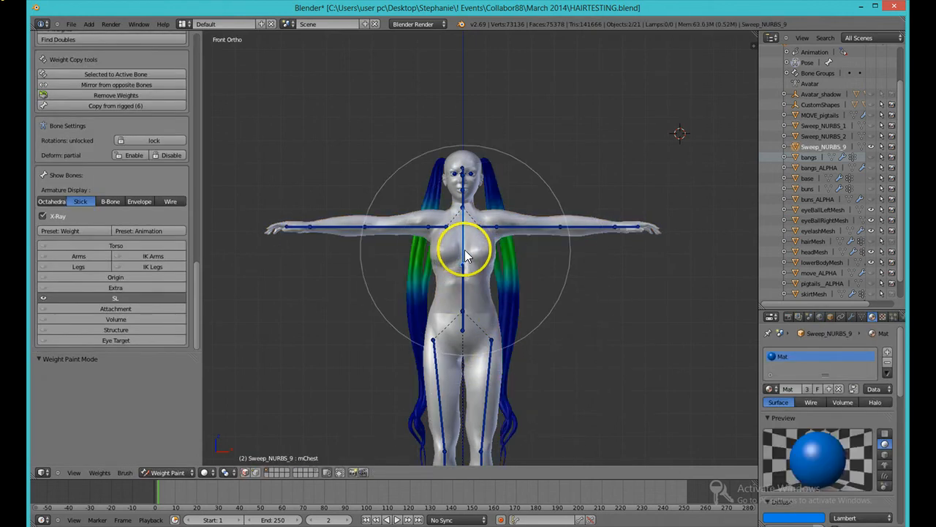
mouse_move(514, 255)
left_mouse_down()
mouse_move(504, 275)
mouse_move(416, 283)
mouse_move(528, 291)
mouse_move(504, 283)
mouse_move(511, 277)
mouse_move(492, 206)
mouse_move(458, 188)
mouse_move(464, 218)
left_mouse_up()
Step: Rotate the chest bone to test how the pigtails deform, then undo the rotation
key("r")
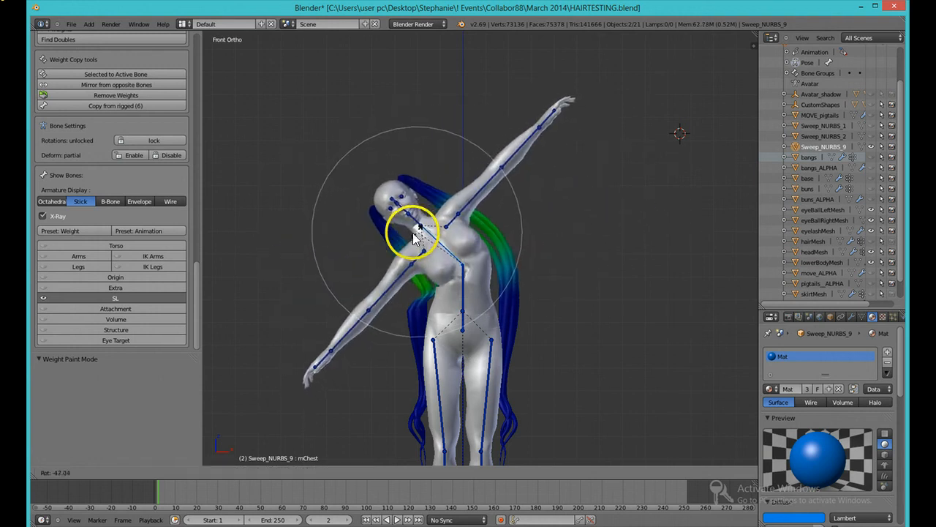
left_click(407, 254)
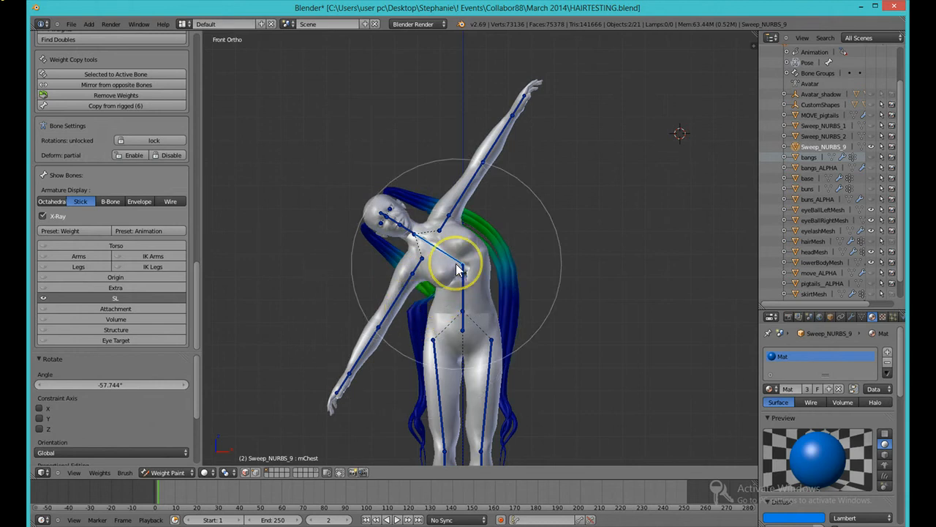
key("ctrl+z")
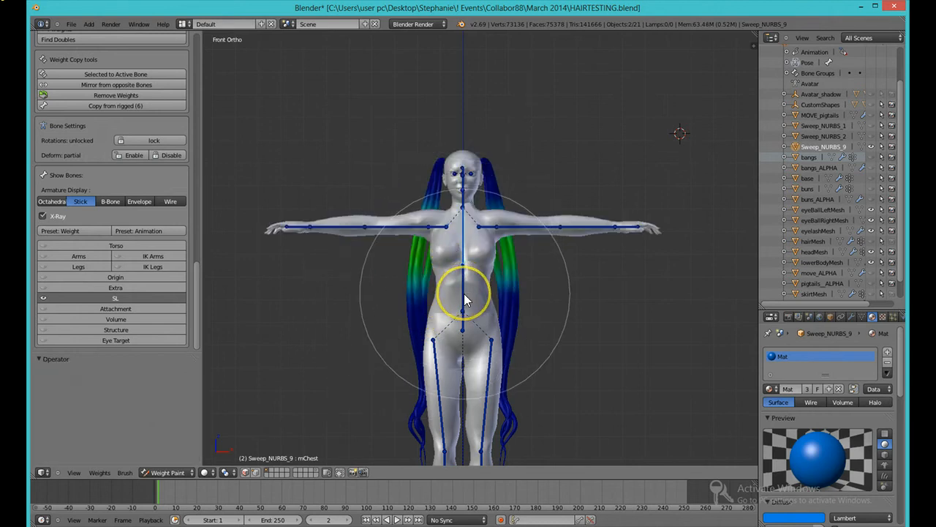
Step: Select the torso bone, rotate it to test the pigtail deformation, then undo the rotation
right_click(464, 299)
key("r")
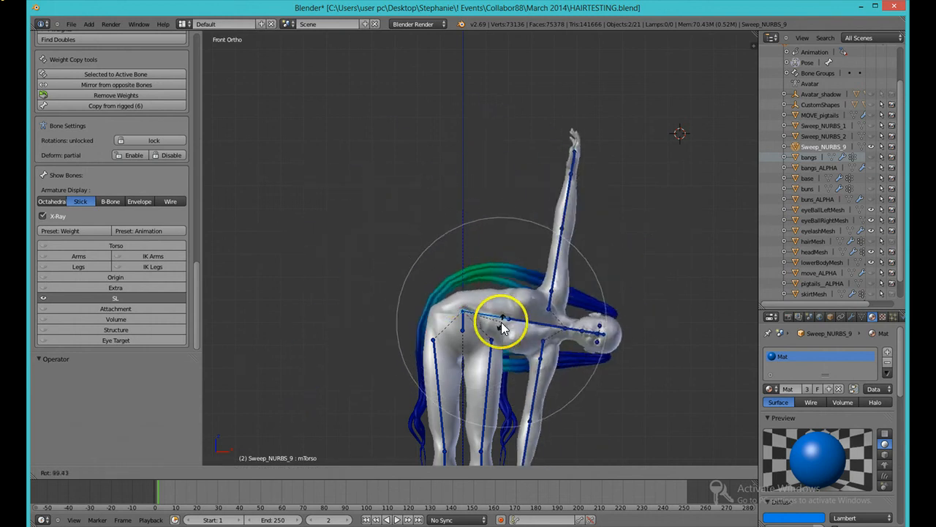
left_click(497, 313)
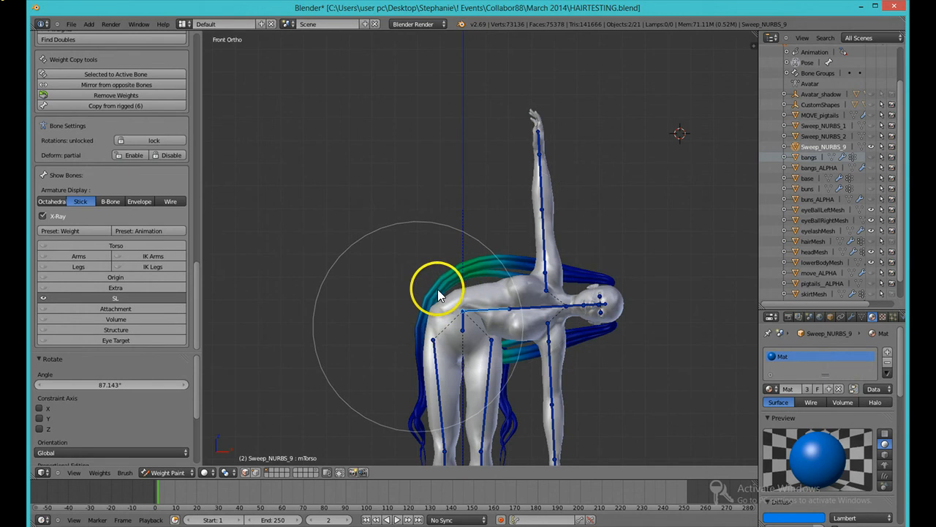
left_click_drag(431, 291, 478, 266)
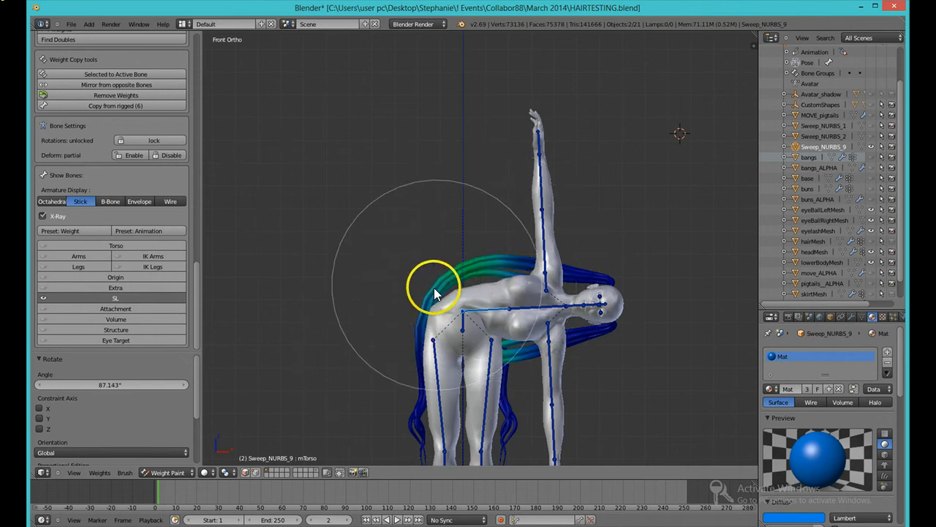
key("ctrl+z")
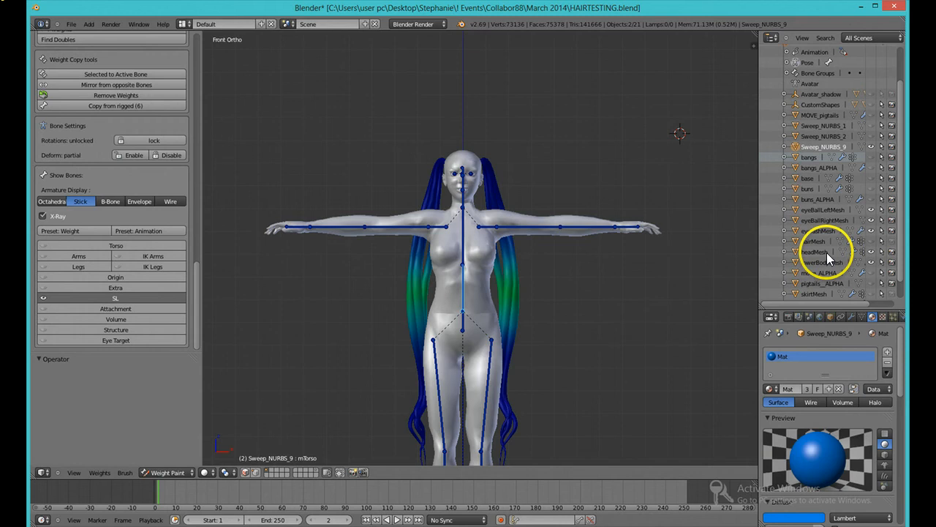
Step: Show and select the pigtails_ALPHA object, then hide it again and return to the weight-painted hair mesh
scroll(827, 253, "down", 1)
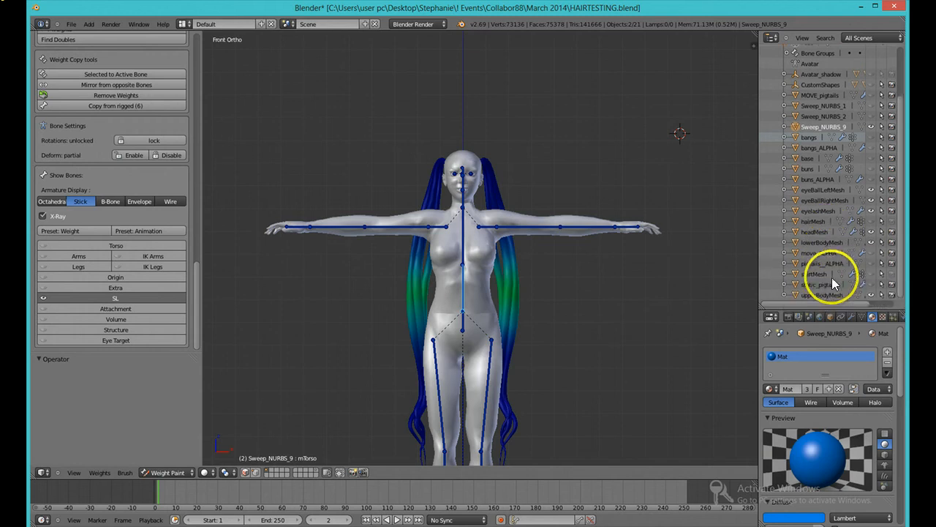
left_click(870, 264)
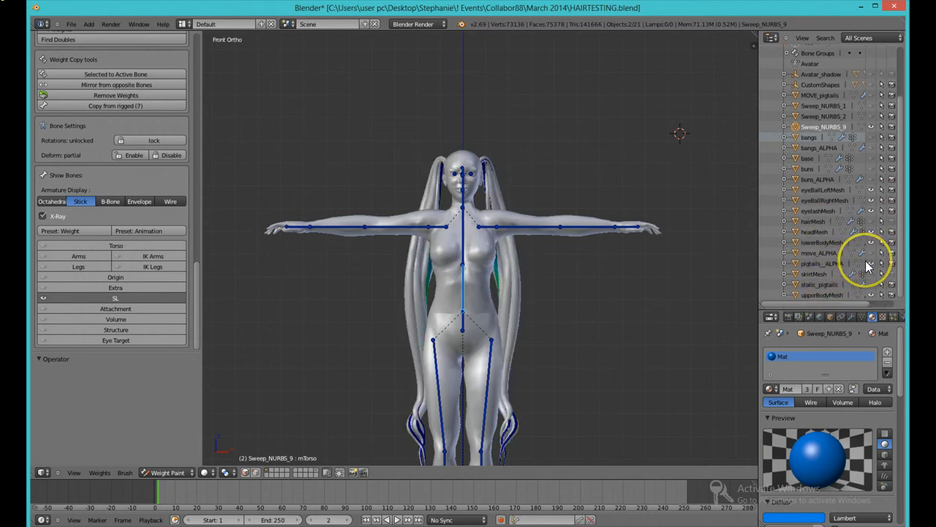
left_click(825, 265)
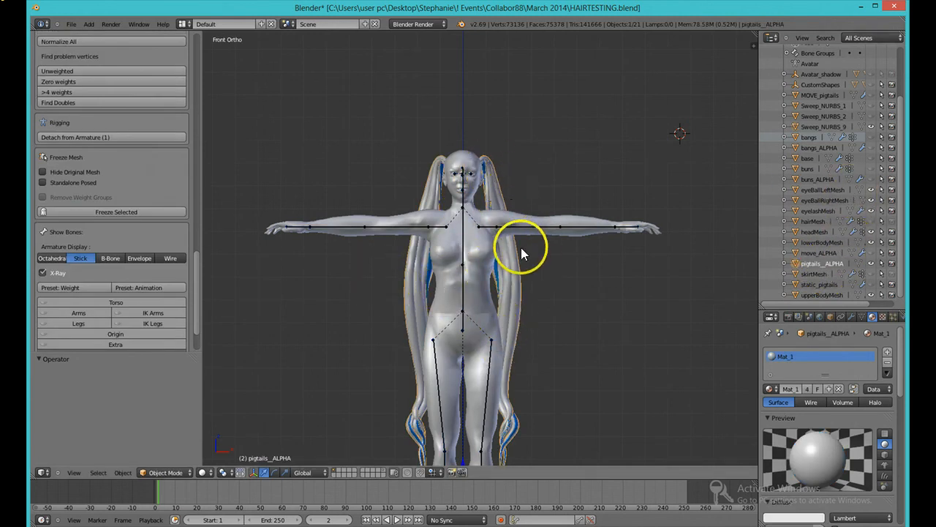
left_click(870, 264)
right_click(506, 284)
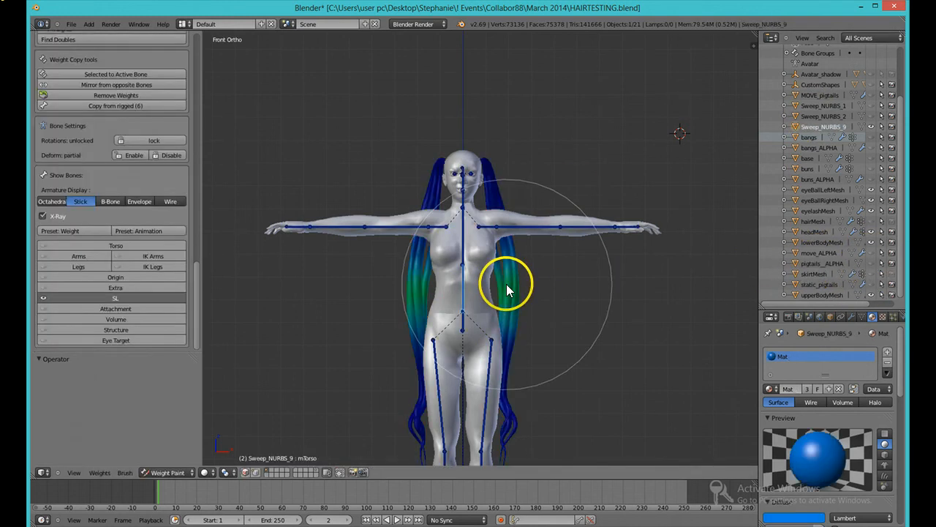
Step: Rename the Sweep_NURBS_9 hair object to PIGTAILS
right_click(823, 127)
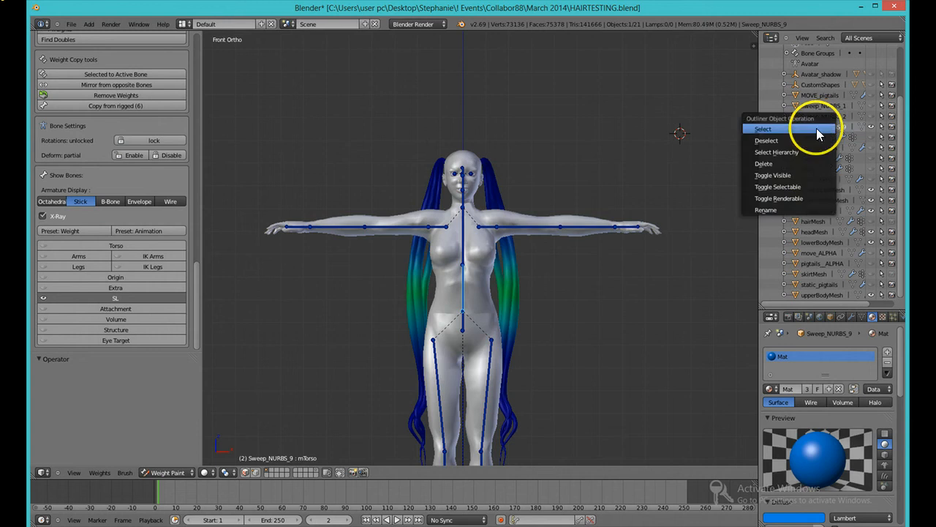
left_click(781, 210)
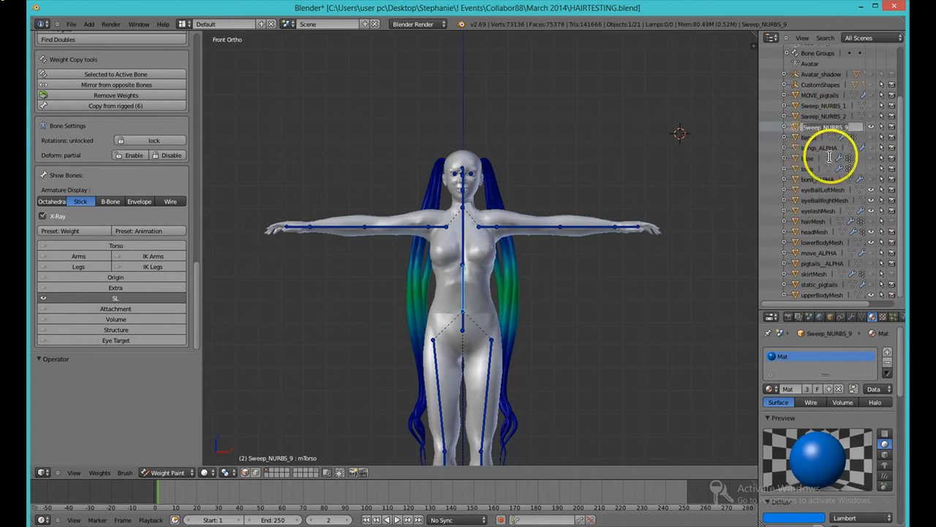
type("PigTAILS")
key("Return")
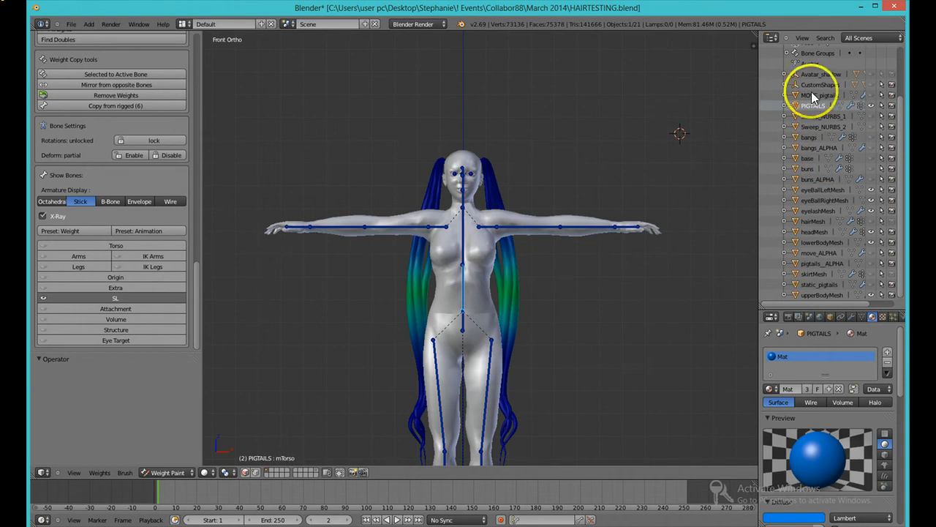
Step: Set the Subtract brush radius to 21
key("f")
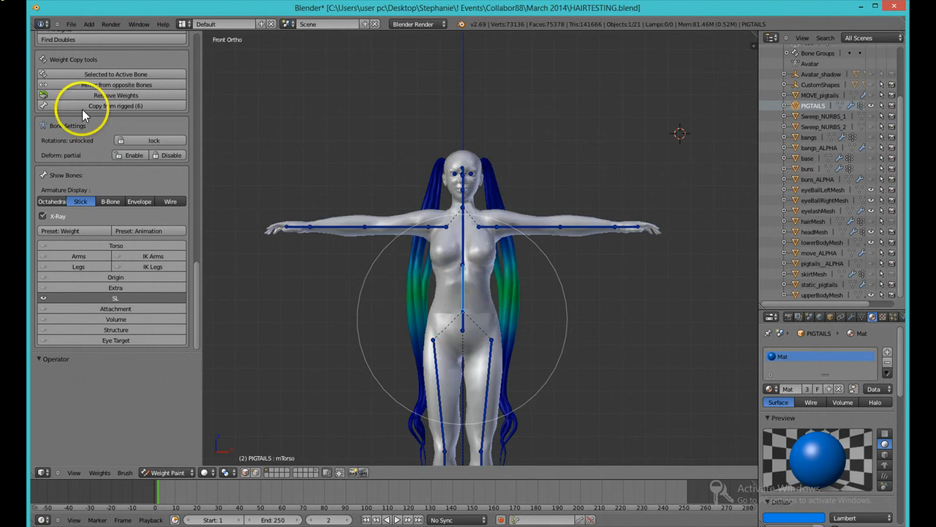
scroll(85, 93, "up", 6)
left_click_drag(194, 231, 194, 56)
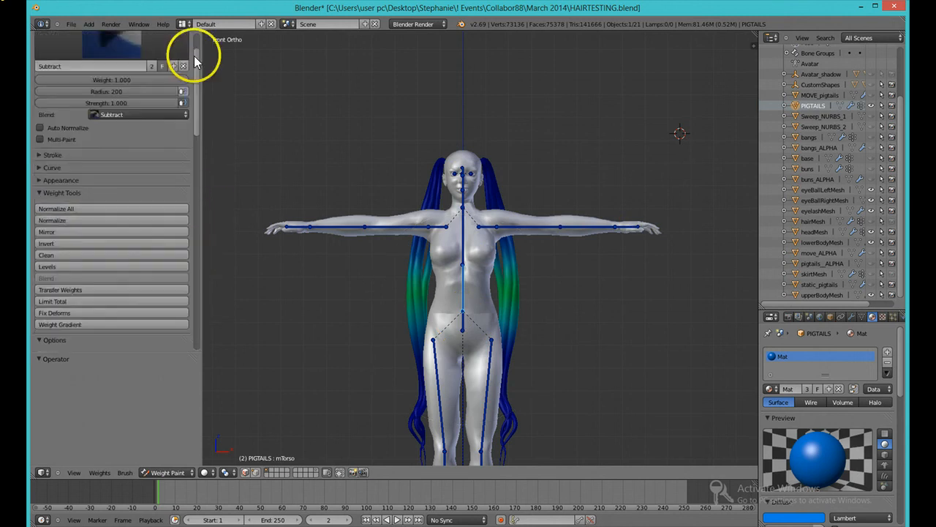
left_click_drag(87, 144, 38, 139)
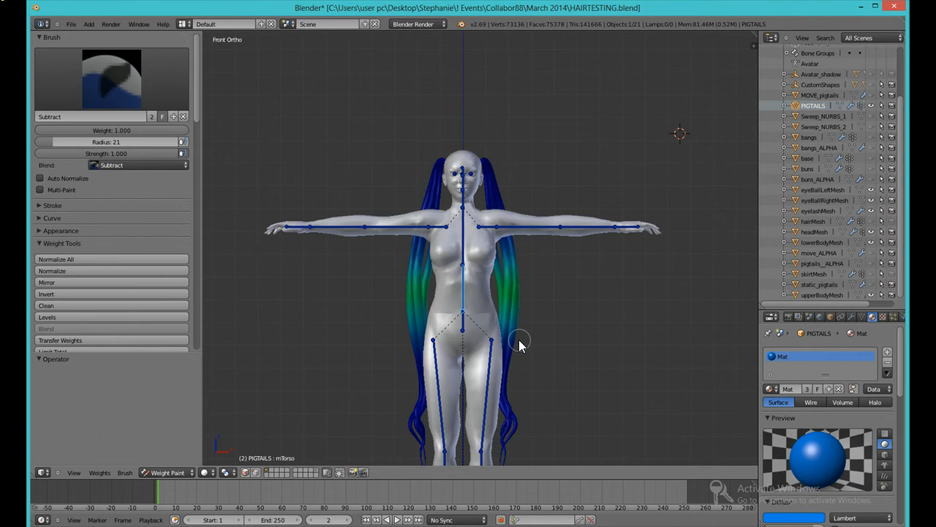
left_click(572, 330)
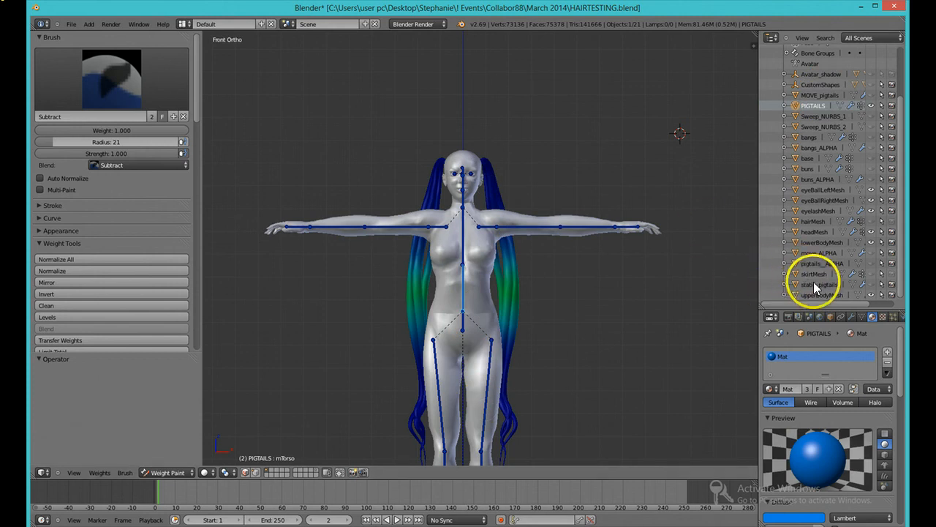
Step: Select the pigtails_ALPHA object and switch it to Weight Paint mode
left_click(869, 284)
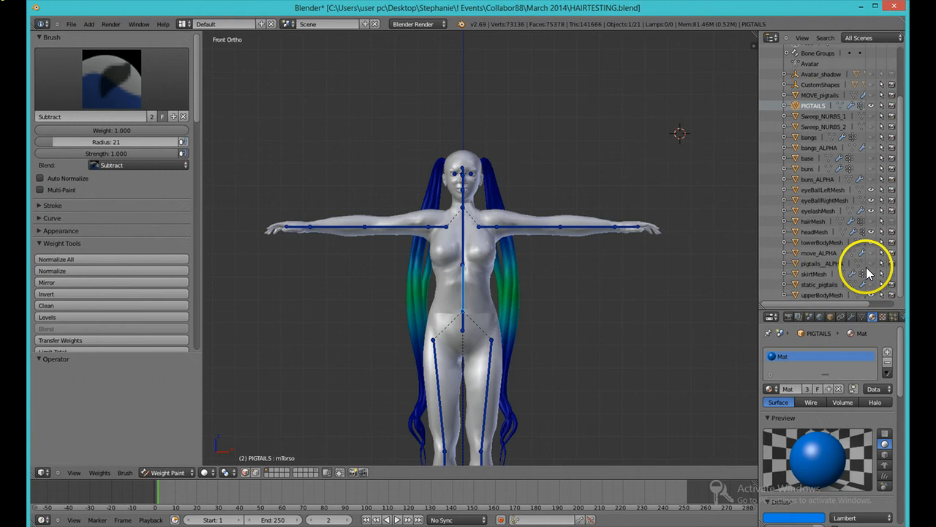
left_click(819, 267)
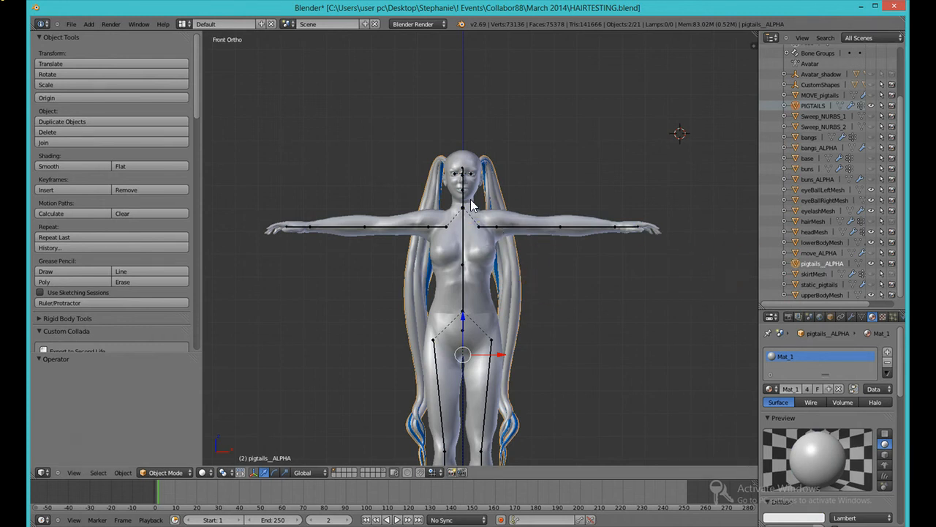
left_click(158, 424)
left_click(168, 472)
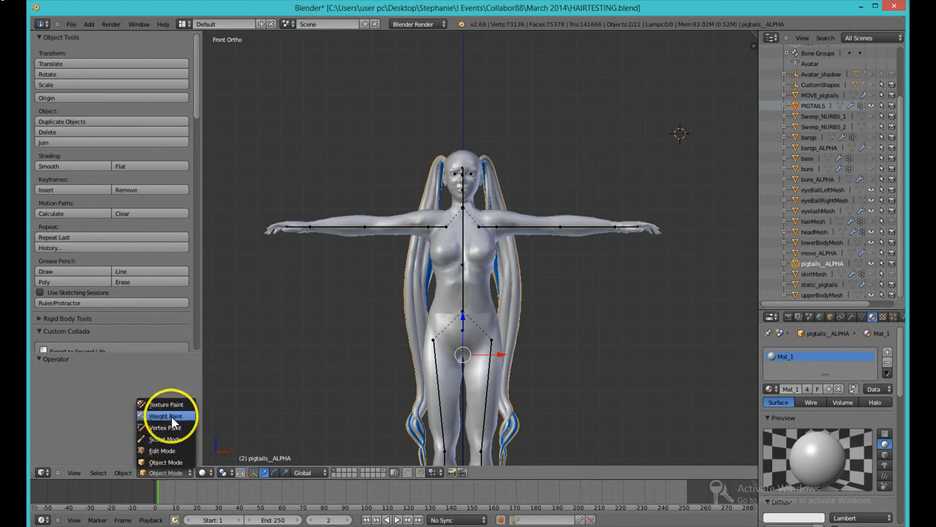
left_click(171, 416)
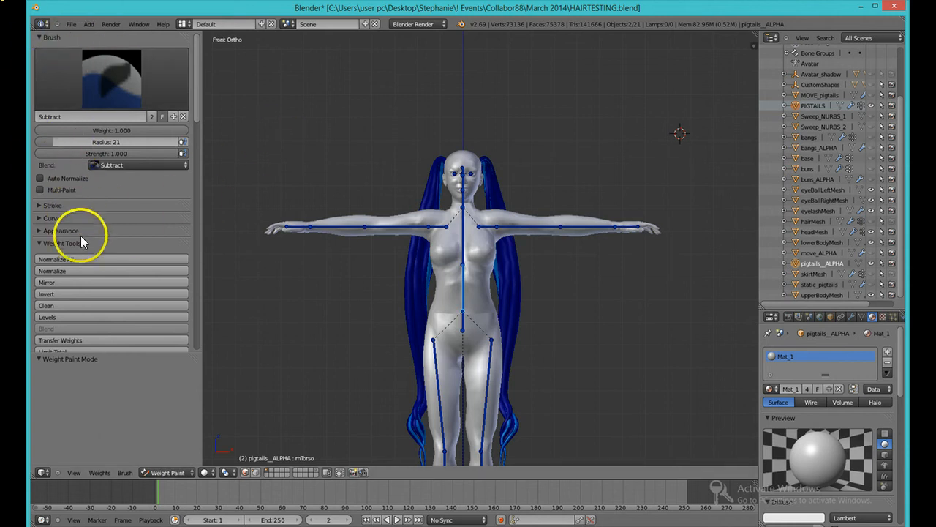
Step: Transfer the weights from the PIGTAILS mesh onto pigtails_ALPHA
scroll(102, 200, "down", 3)
scroll(82, 291, "down", 3)
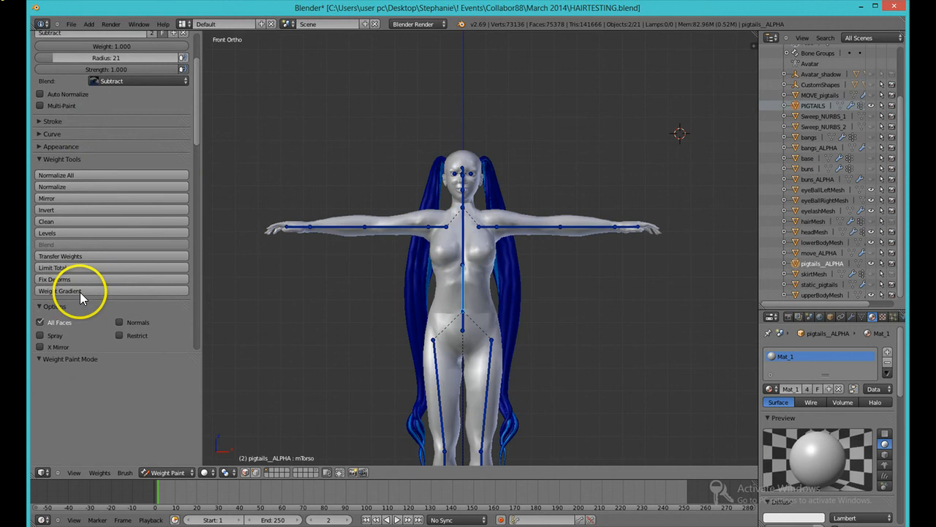
left_click(71, 254)
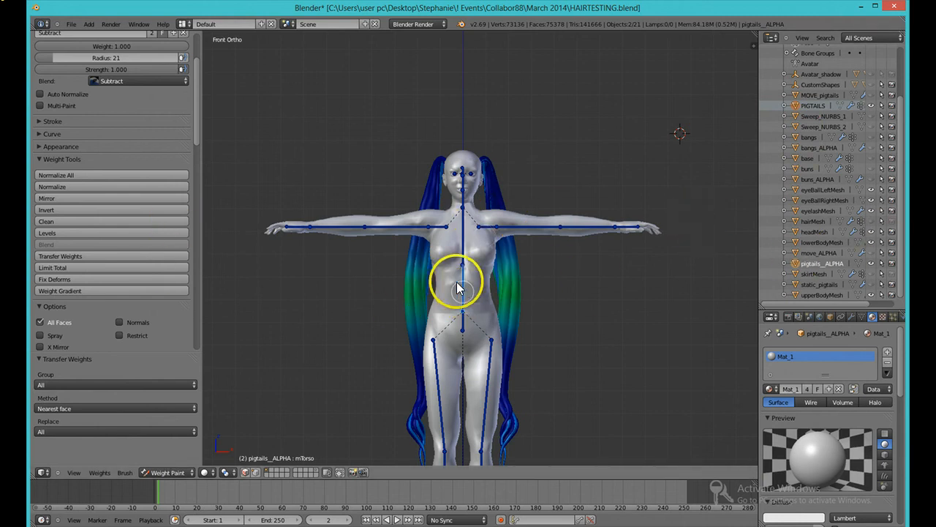
Step: Rotate the torso, neck and head bones in turn to test how pigtails_ALPHA deforms
key("r")
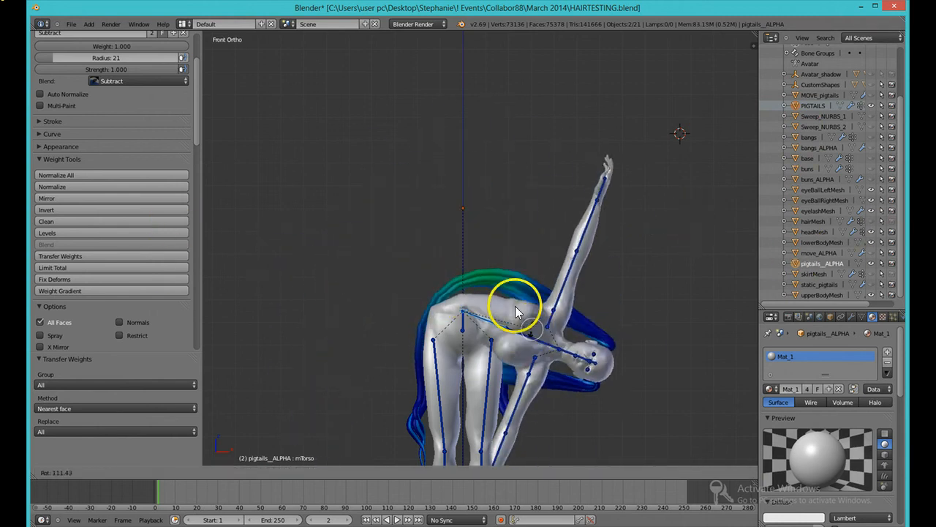
left_click(446, 252)
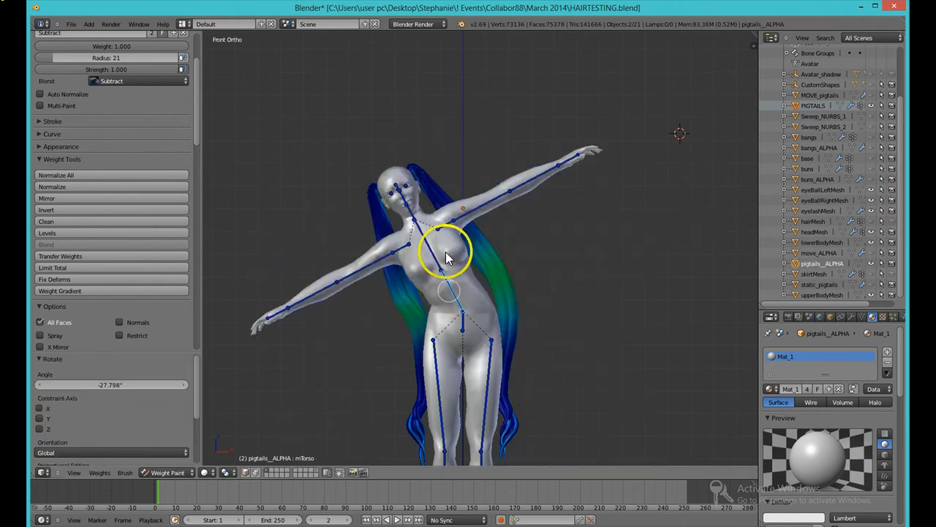
right_click(408, 205)
key("r")
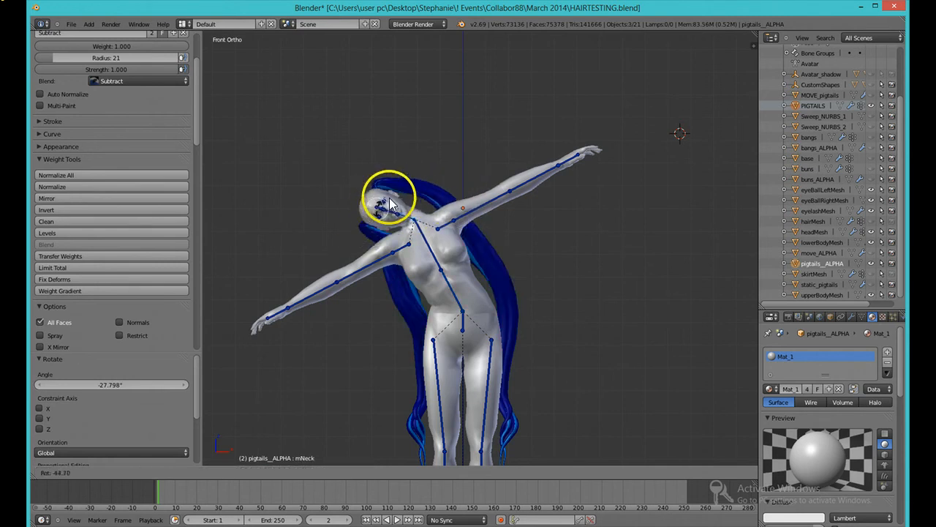
left_click(422, 193)
right_click(423, 194)
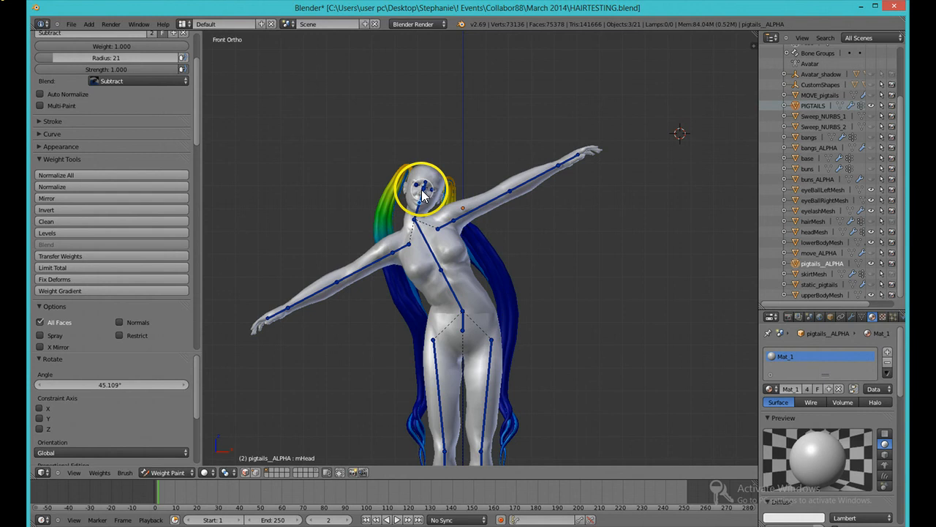
key("r")
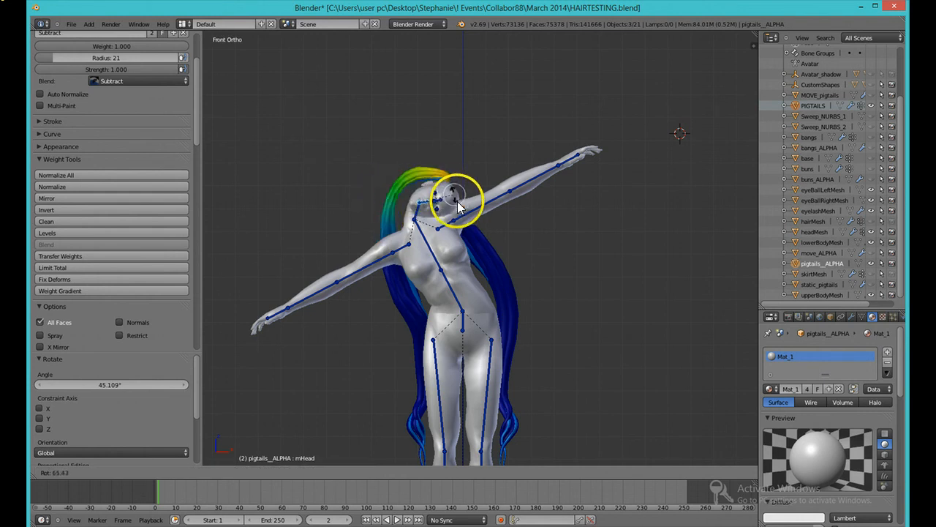
left_click(443, 197)
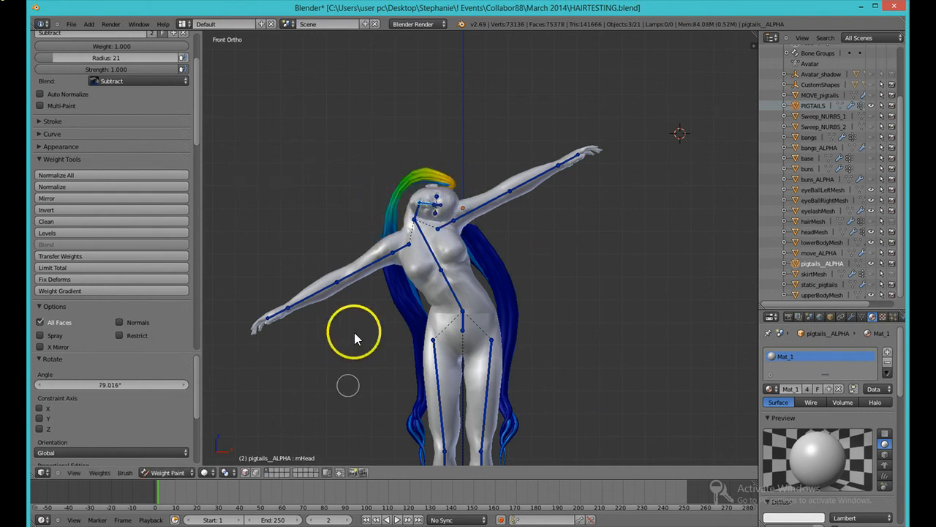
Step: Undo the head and neck bone rotations
mouse_move(351, 329)
middle_mouse_down()
mouse_move(556, 310)
mouse_move(583, 326)
mouse_move(413, 353)
mouse_move(261, 324)
mouse_move(341, 326)
middle_mouse_up()
key("ctrl+z")
key("ctrl+z")
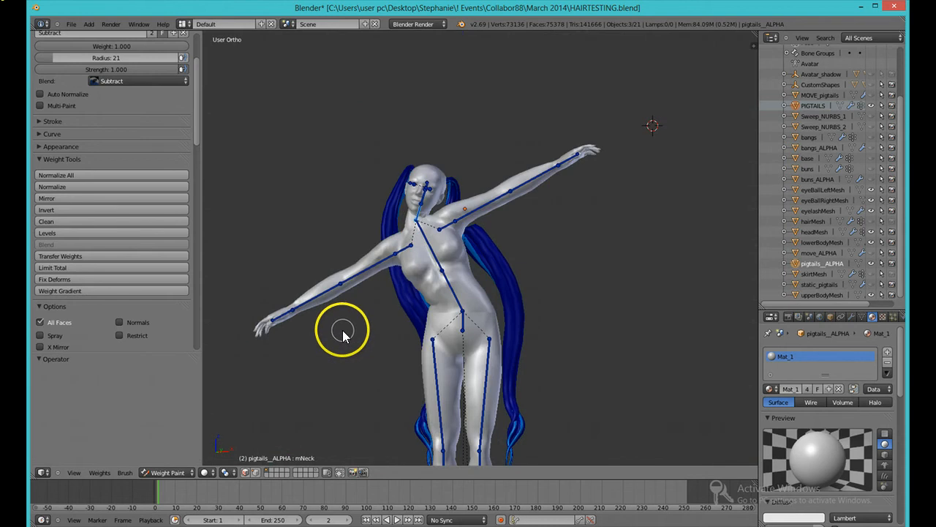
key("ctrl+z")
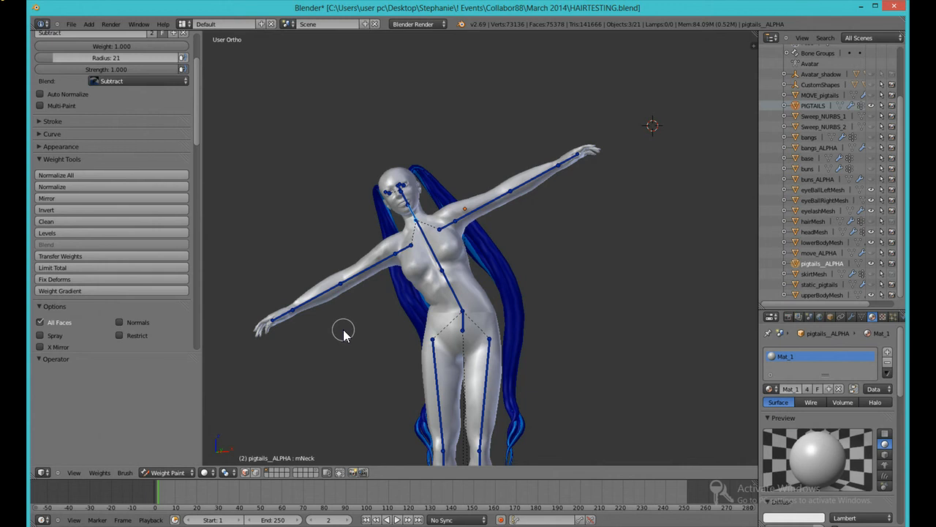
Step: Undo the torso bone rotation to return the rig to its rest pose
key("ctrl+z")
key("ctrl+z")
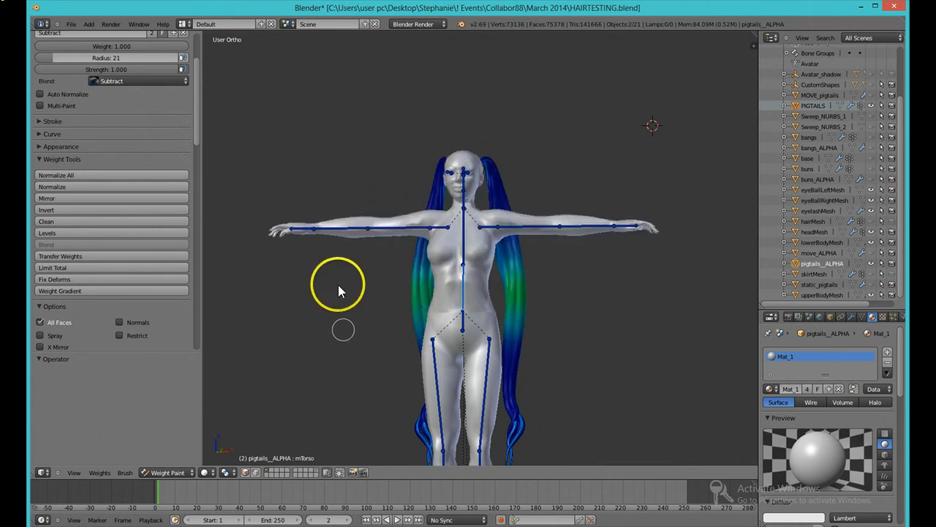
middle_click_drag(352, 337, 336, 355)
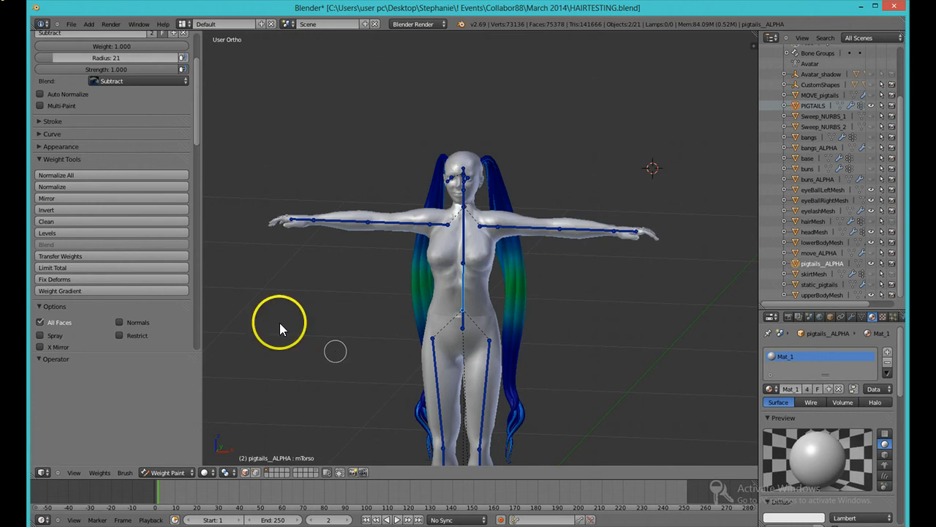
Step: Switch pigtails_ALPHA from Weight Paint back to Object Mode
right_click(502, 283)
right_click(508, 284)
left_click(168, 472)
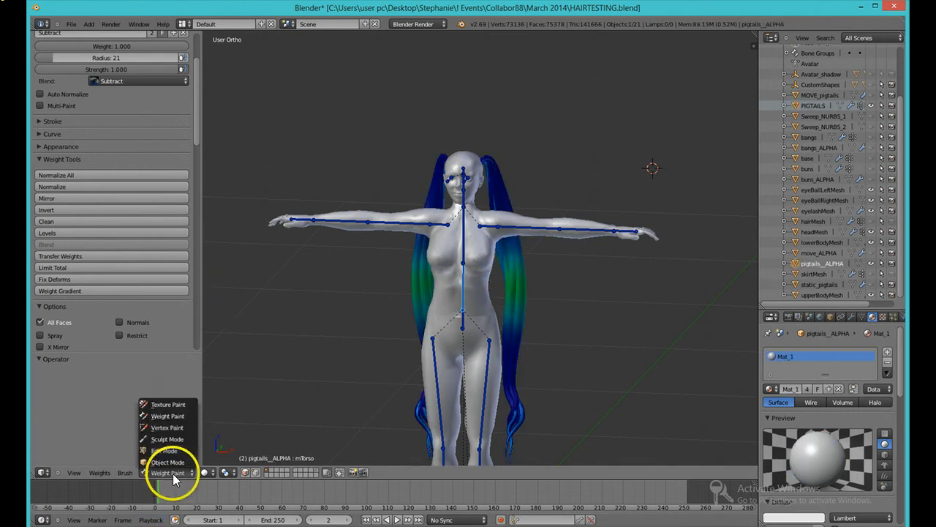
left_click(168, 462)
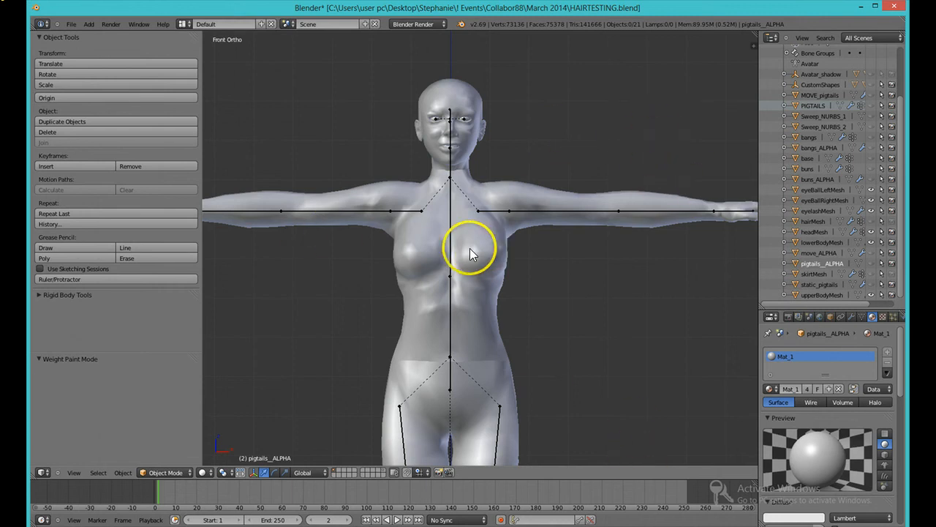
Step: Select the Avatar armature and switch it from Pose Mode to Object Mode
right_click(508, 212)
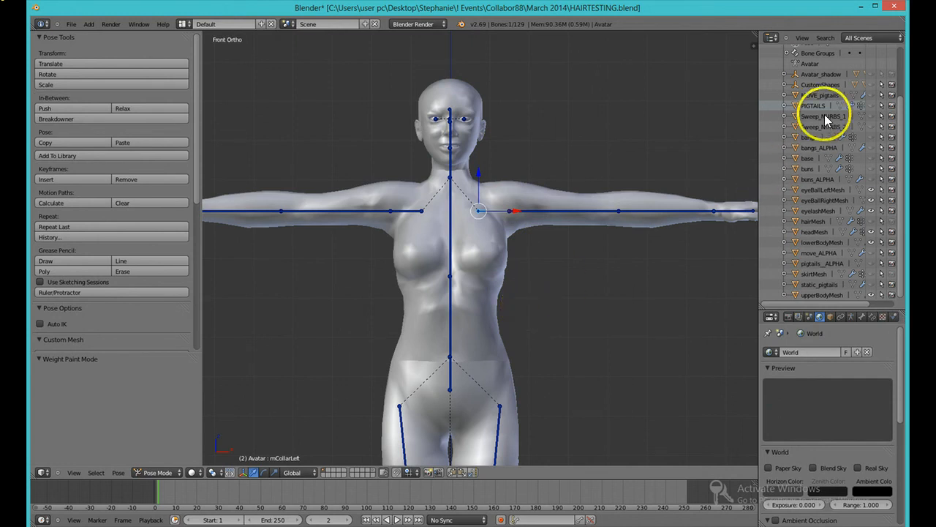
scroll(824, 108, "up", 3)
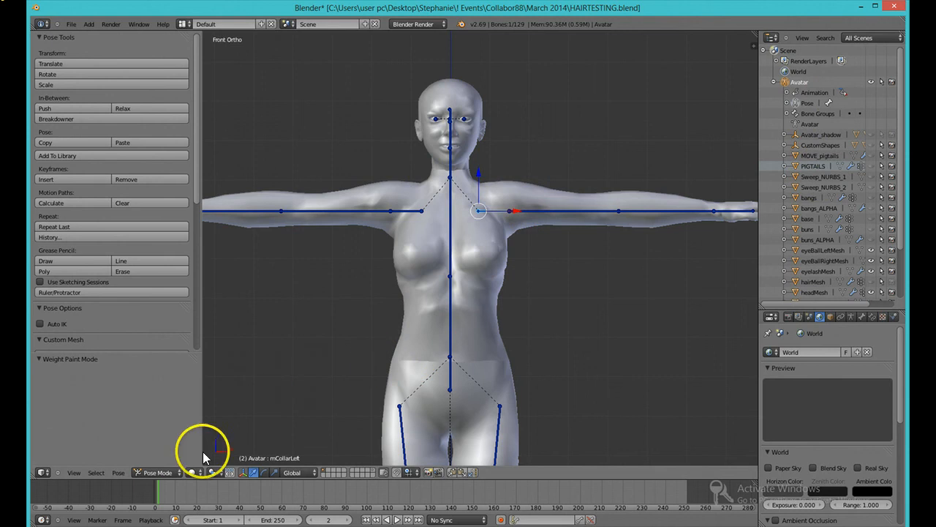
left_click(172, 471)
left_click(175, 462)
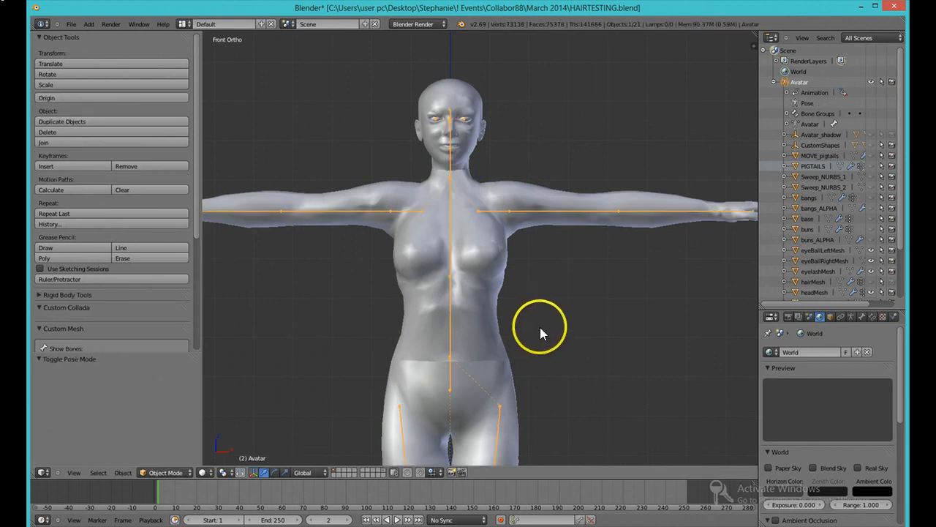
Step: Switch the 3D viewport from orthographic to perspective view
scroll(540, 327, "down", 4)
scroll(476, 355, "up", 1)
scroll(505, 347, "down", 1)
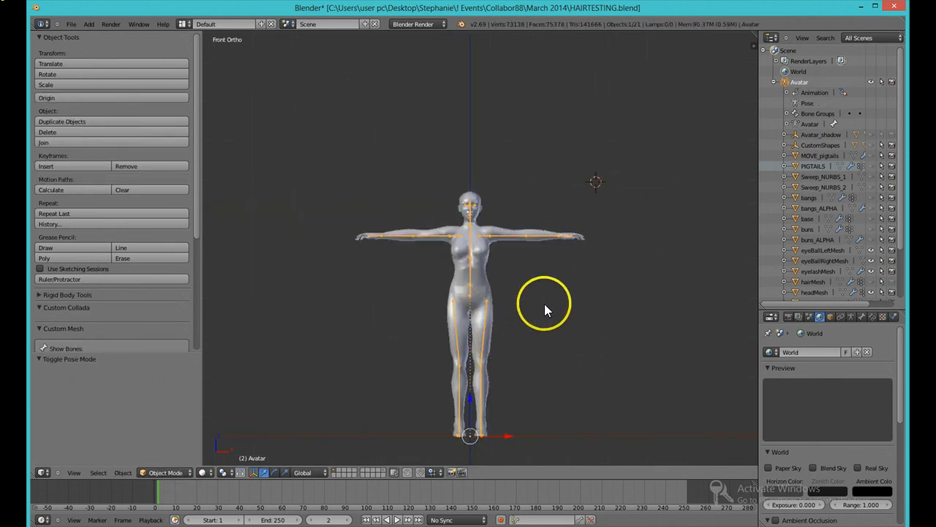
middle_click_drag(570, 274, 554, 295)
scroll(502, 286, "up", 3)
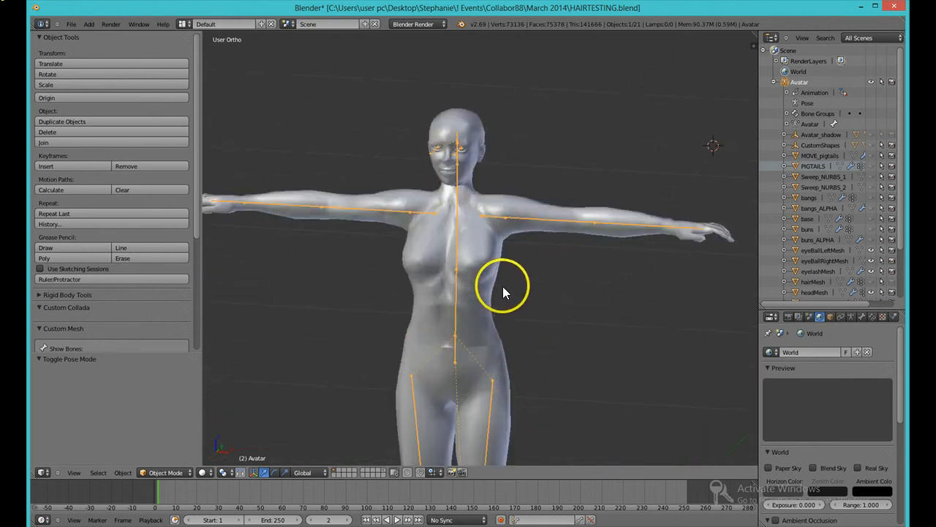
left_click(77, 472)
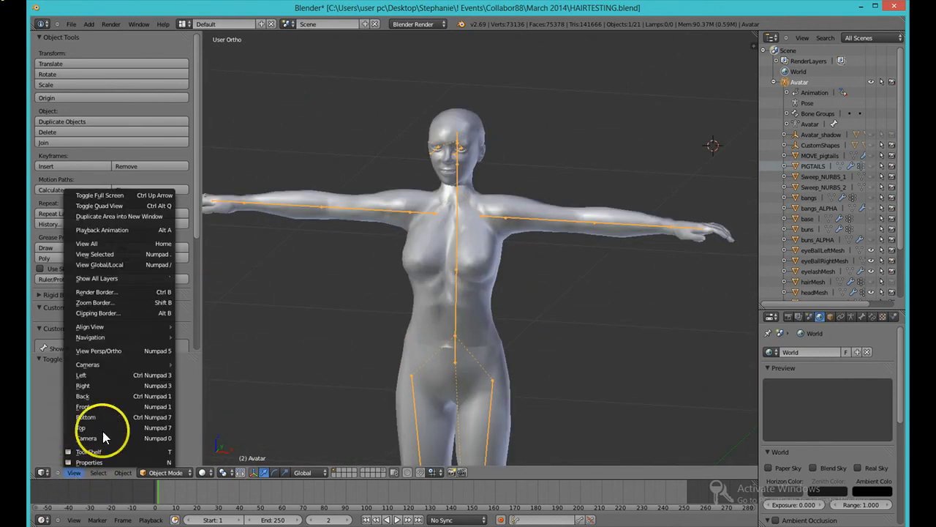
left_click(112, 350)
scroll(468, 337, "down", 3)
middle_click_drag(471, 329, 363, 357)
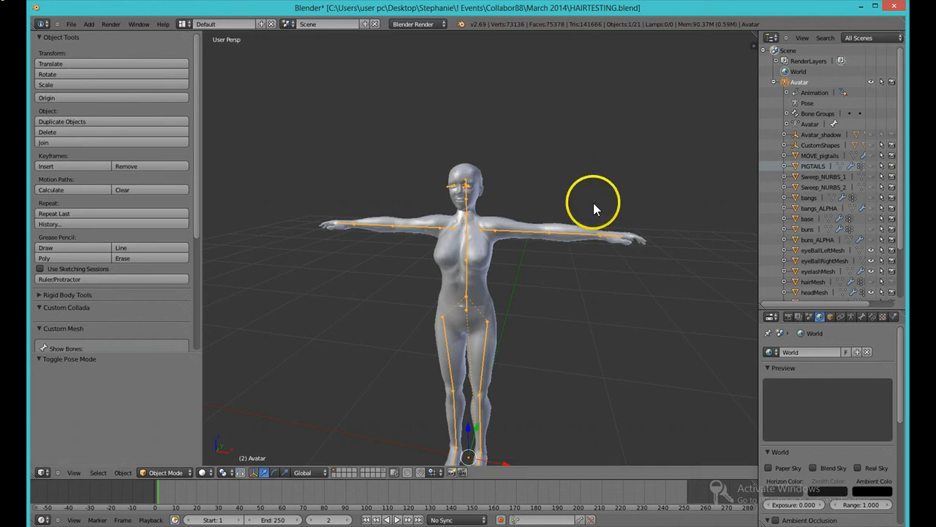
Step: Show the Avatar's Object properties in the properties editor, restoring the 3D viewport afterwards
left_click(42, 472)
left_click(43, 472)
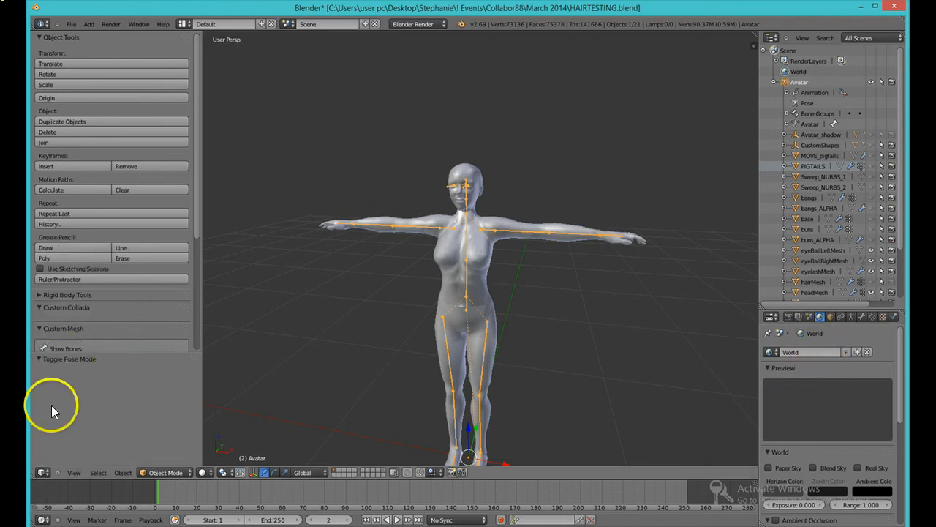
left_click(43, 472)
left_click(62, 322)
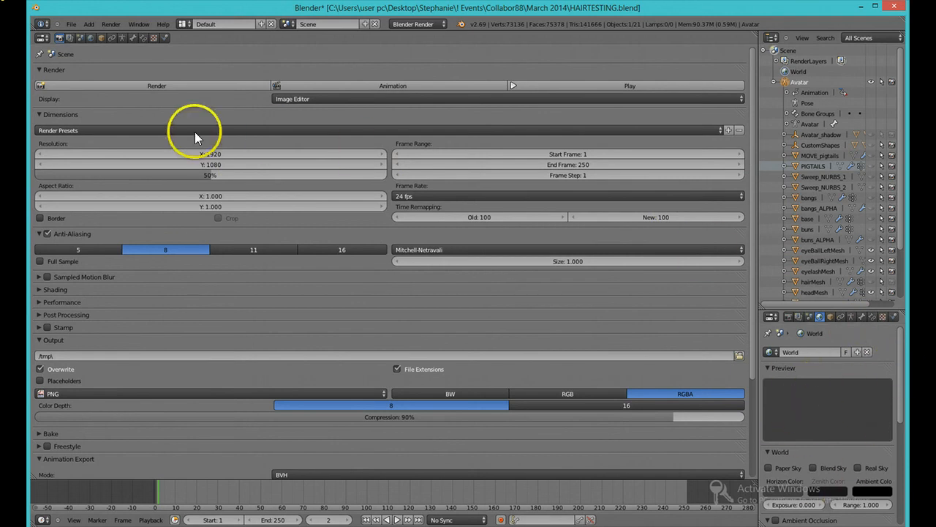
left_click(101, 38)
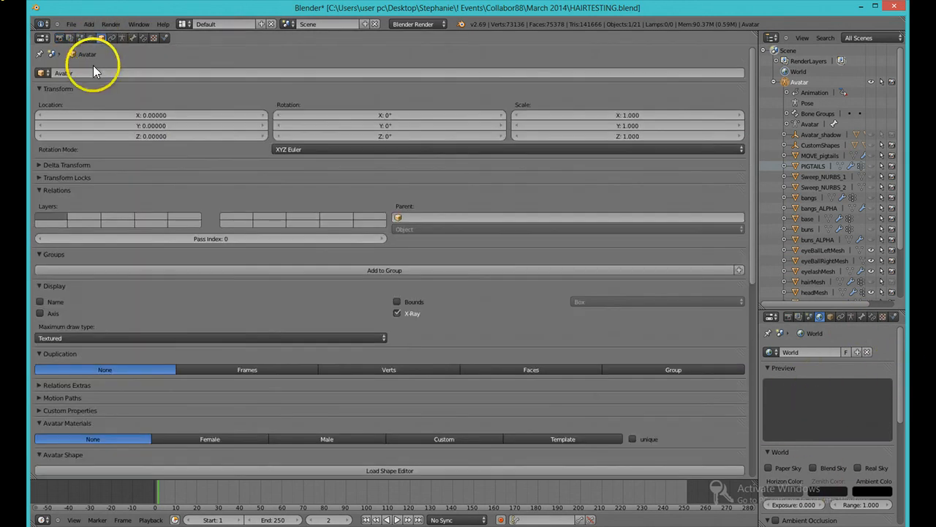
left_click(831, 317)
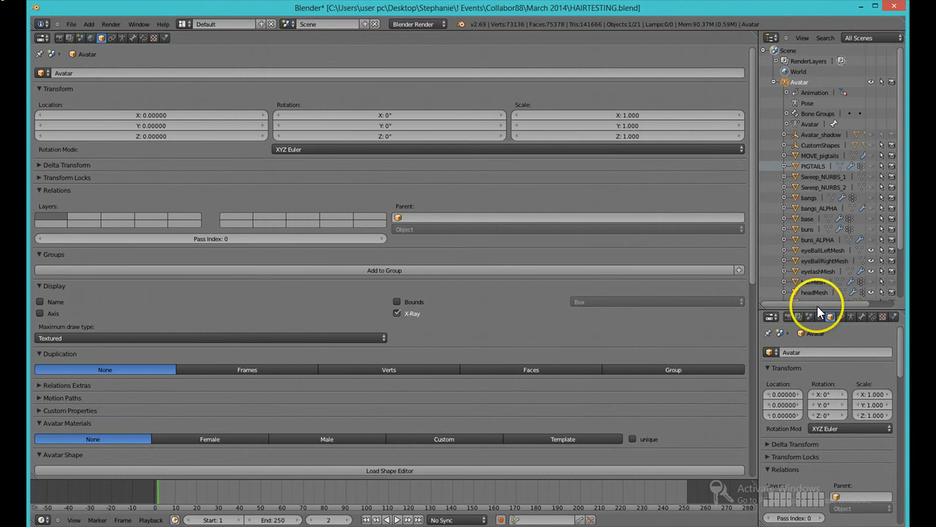
left_click(45, 37)
left_click(47, 45)
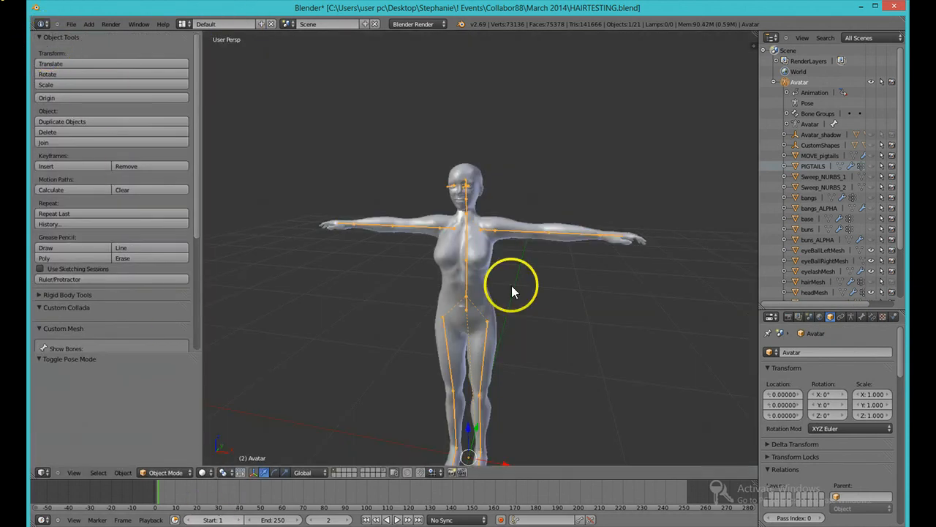
Step: Enlarge the properties editor and load the Avatar Shape editor, collapsing the Expressions panel
scroll(479, 333, "up", 2)
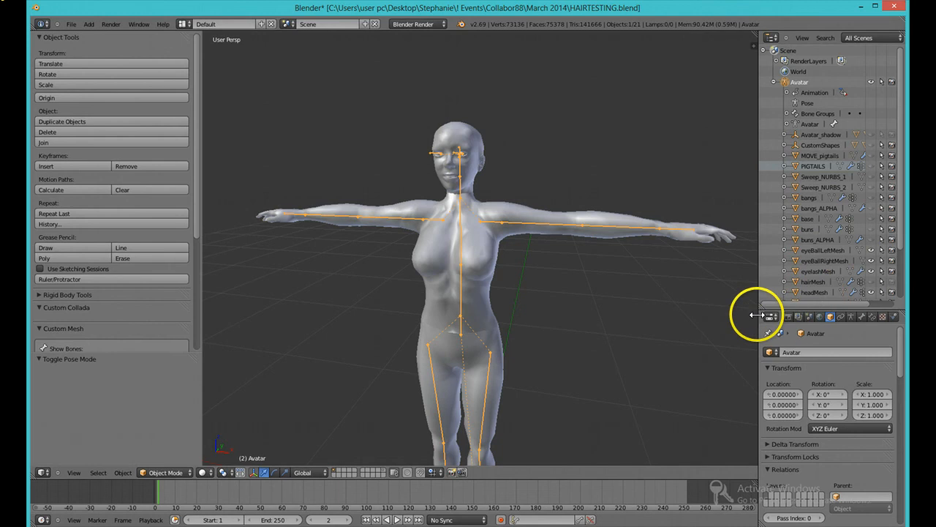
left_click_drag(754, 316, 707, 314)
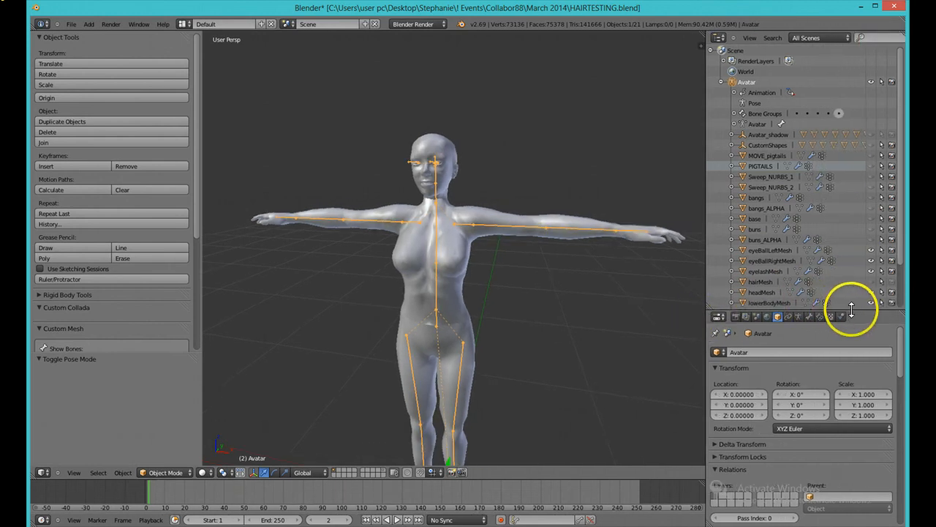
left_click_drag(847, 310, 820, 129)
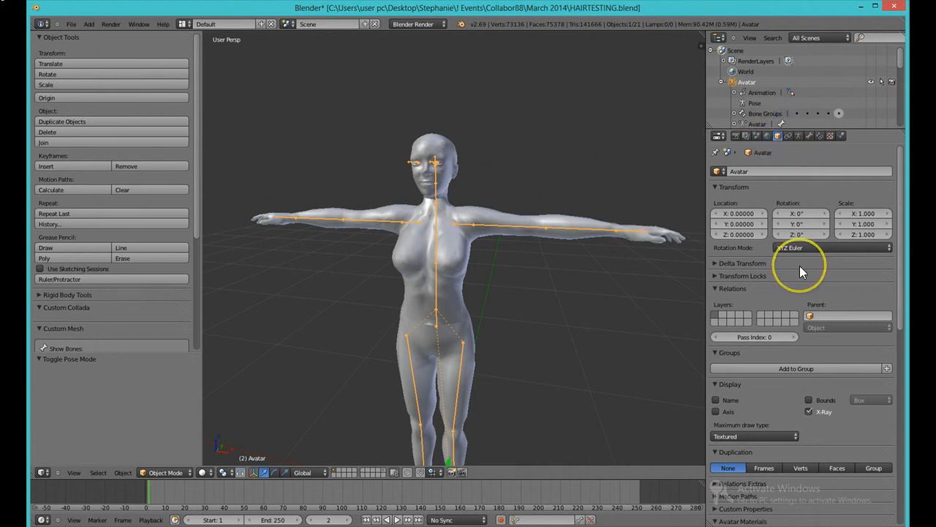
scroll(799, 266, "down", 6)
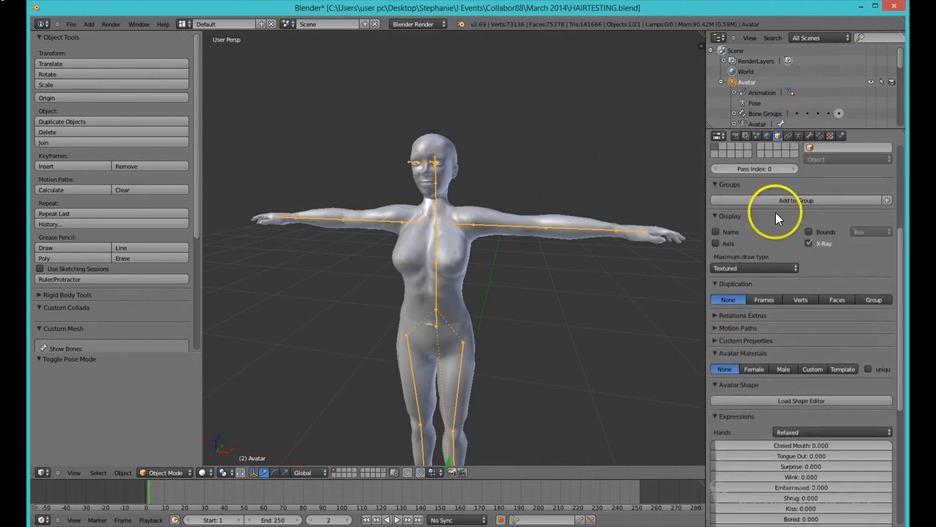
scroll(786, 212, "down", 2)
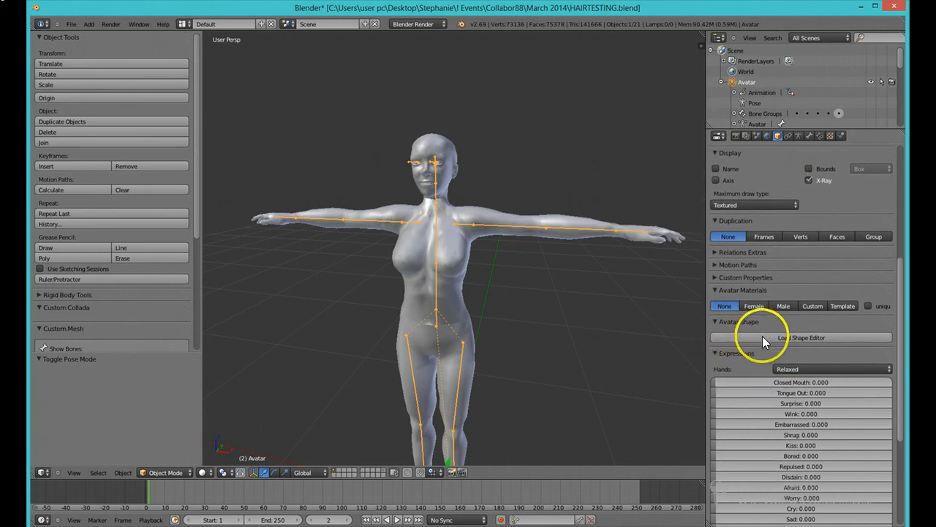
left_click(785, 339)
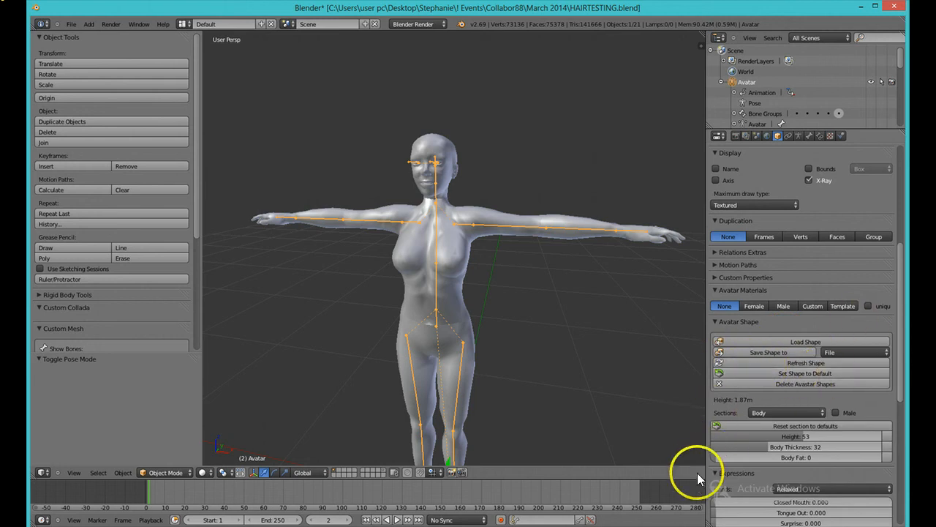
left_click(720, 474)
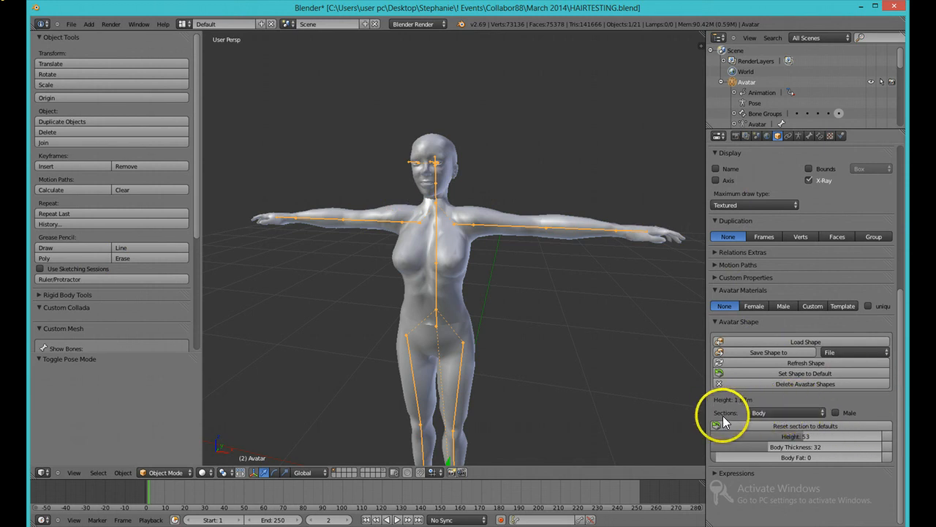
Step: Switch the shape section to Torso and raise Breast Size to 100
left_click(771, 410)
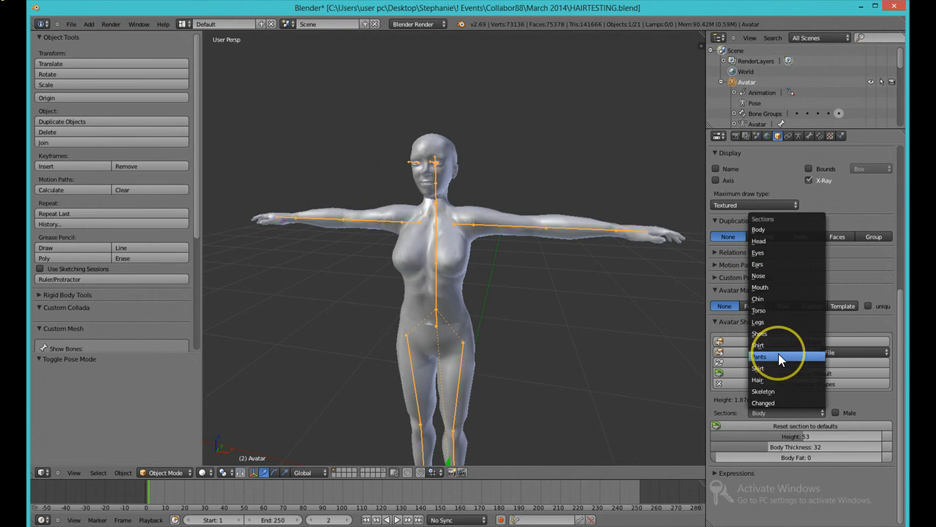
left_click(767, 311)
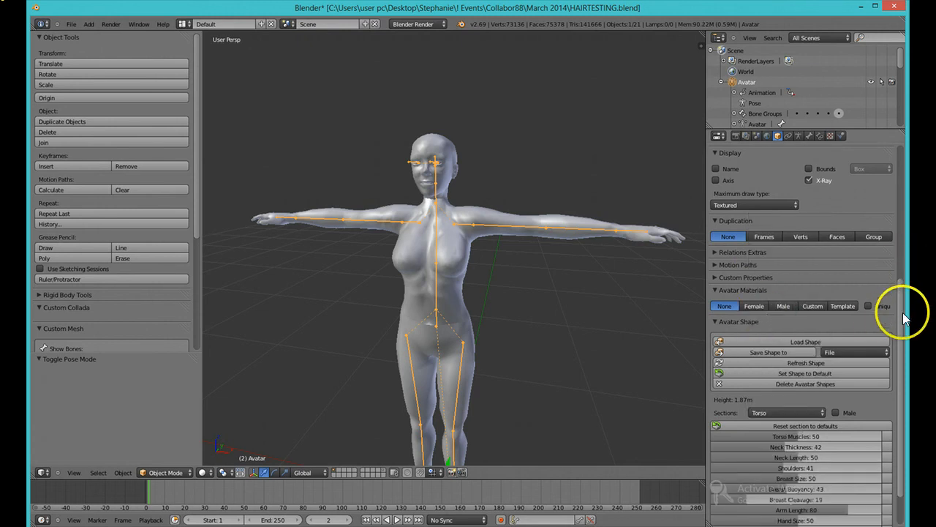
scroll(898, 344, "down", 1)
scroll(898, 348, "down", 3)
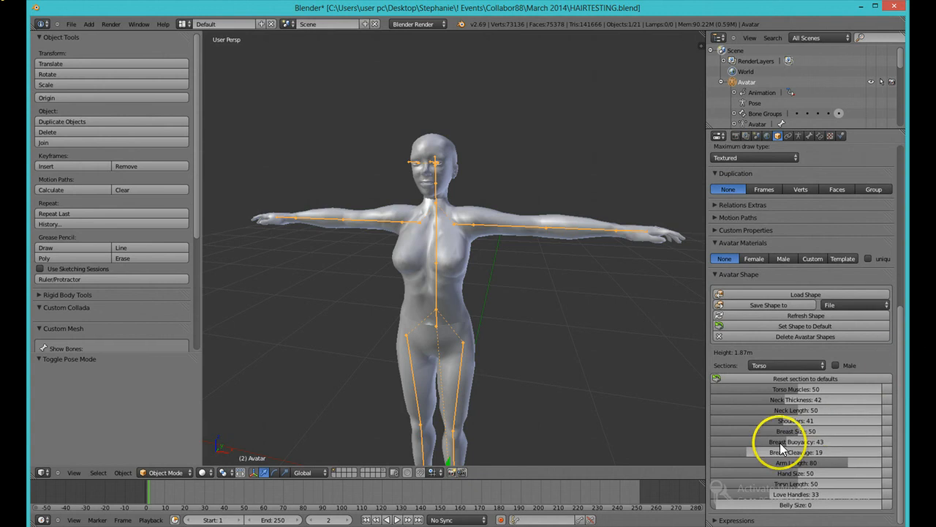
left_click_drag(786, 438, 759, 453)
left_click_drag(811, 430, 903, 424)
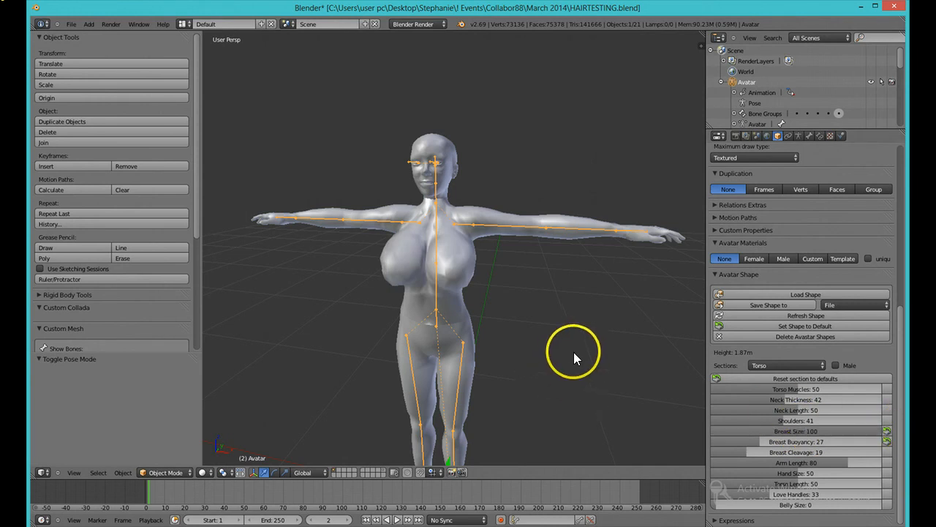
Step: Set Breast Cleavage and Breast Buoyancy to 0 in the Torso shape sliders
middle_click_drag(580, 339, 556, 344)
left_click_drag(766, 444, 661, 453)
left_click_drag(723, 437, 735, 453)
middle_click_drag(662, 424, 603, 357)
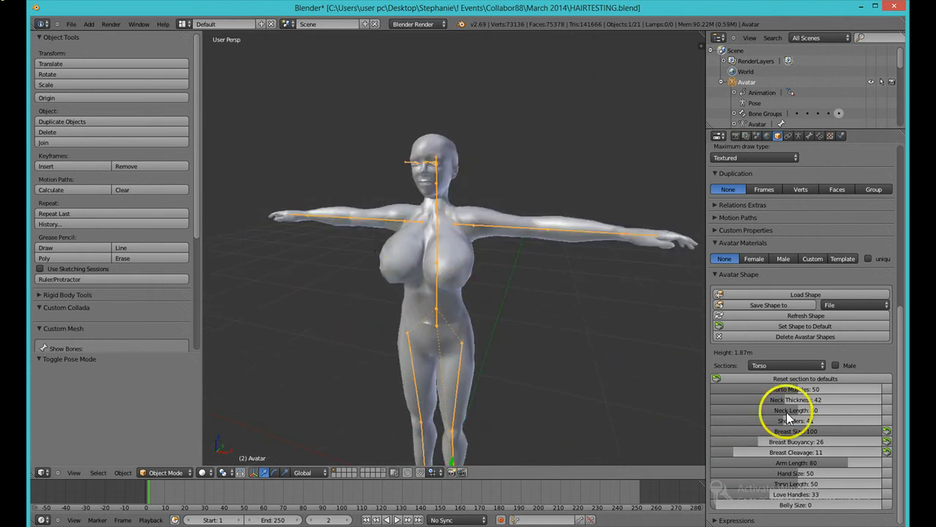
left_click_drag(731, 449, 687, 452)
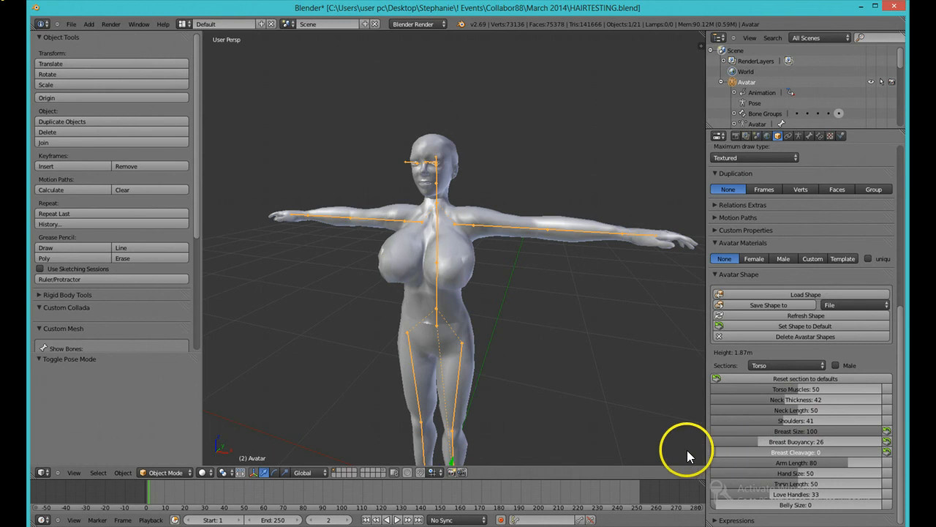
left_click_drag(754, 443, 676, 432)
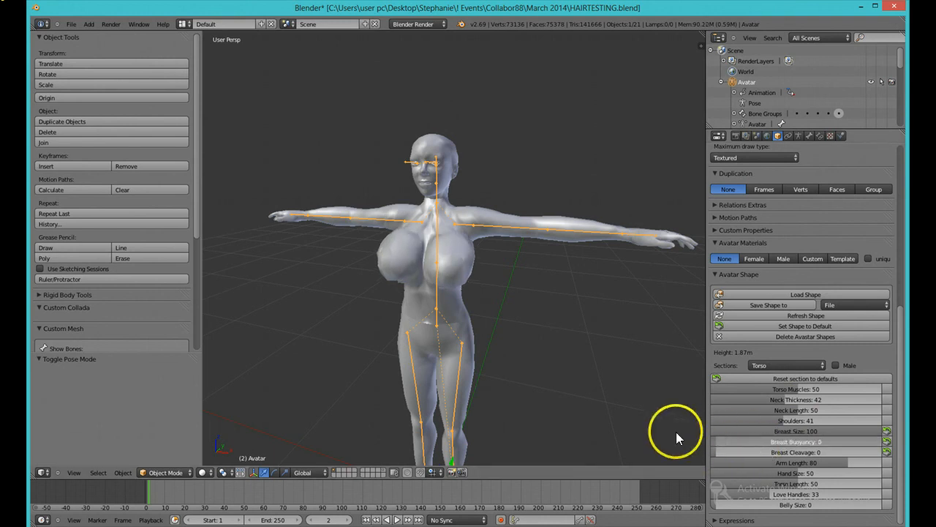
middle_click_drag(497, 311, 519, 324)
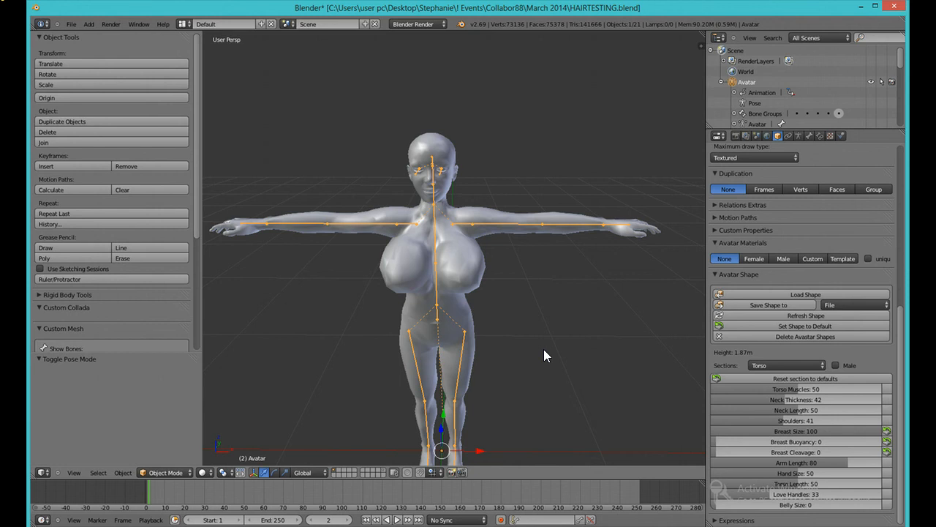
Step: Load the saved shape file naminaeko_s_0000.xml from the Desktop into the Avatar Shape
left_click(797, 293)
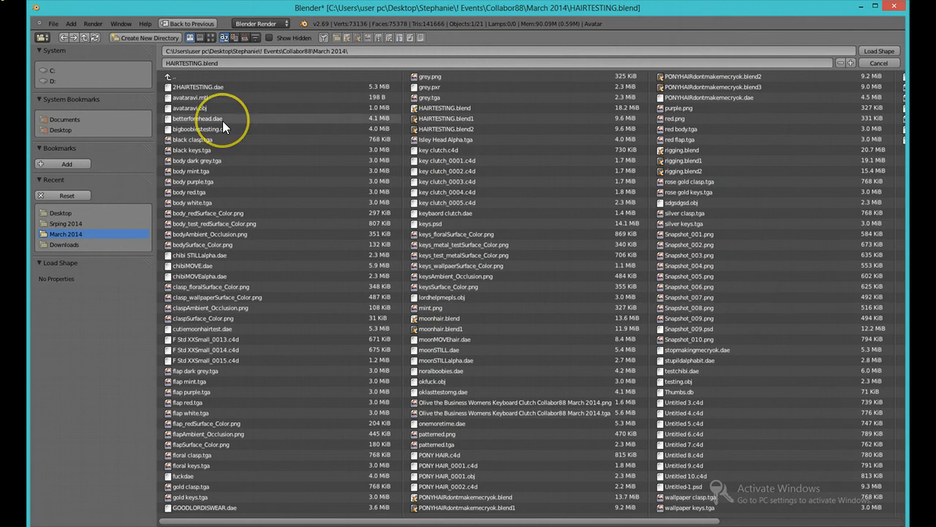
left_click(52, 130)
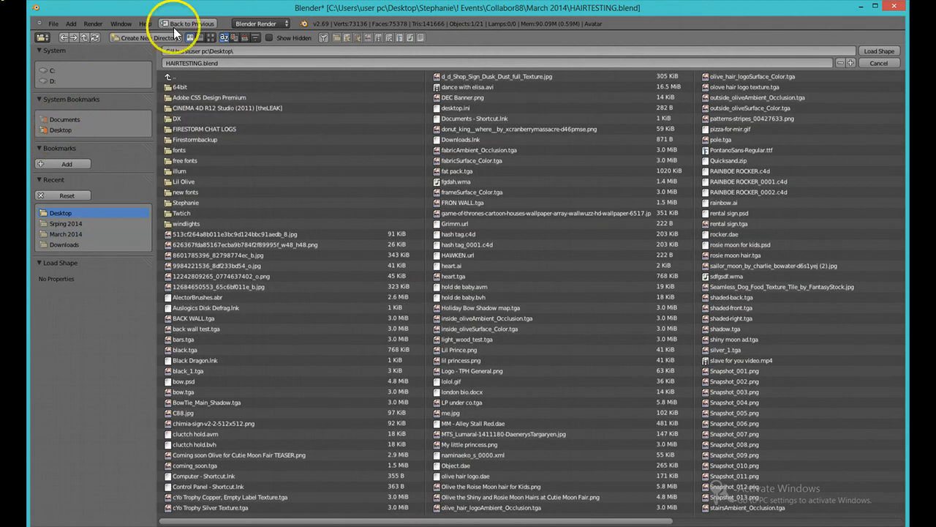
left_click_drag(189, 522, 419, 521)
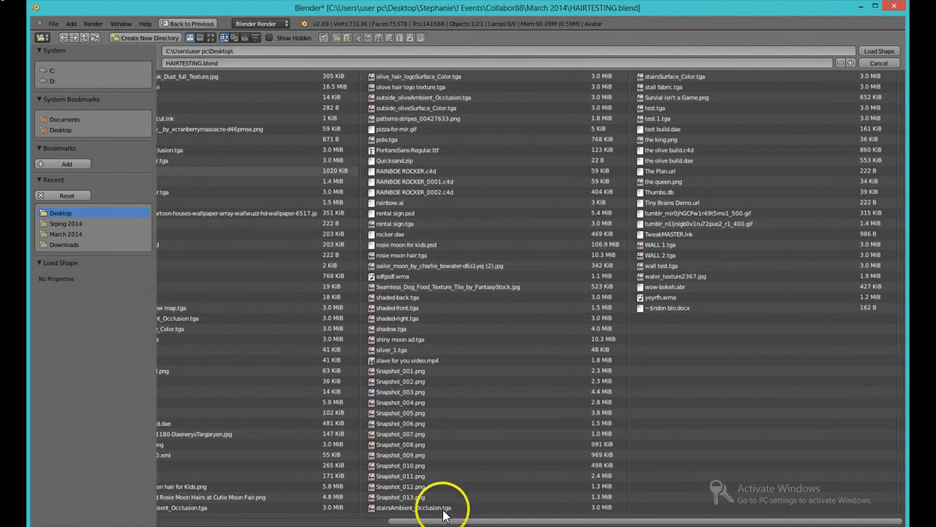
left_click_drag(391, 521, 333, 522)
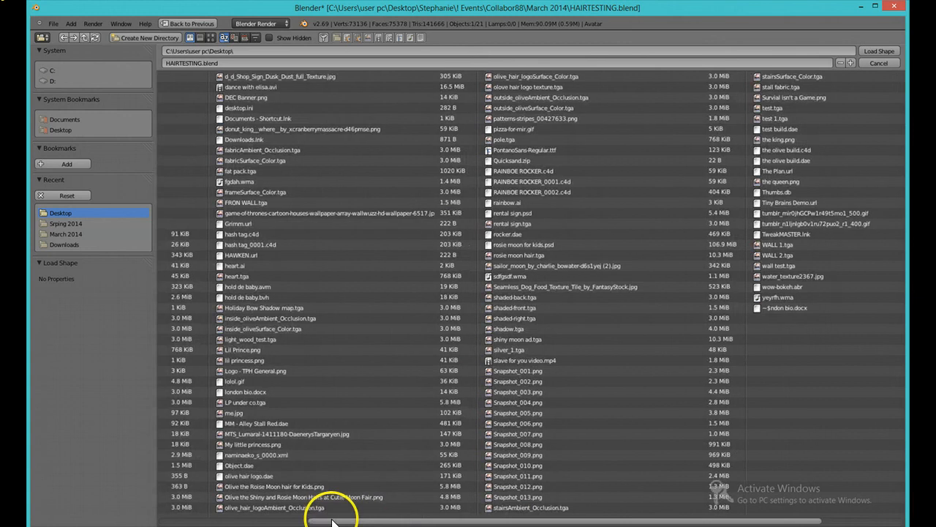
left_click(261, 455)
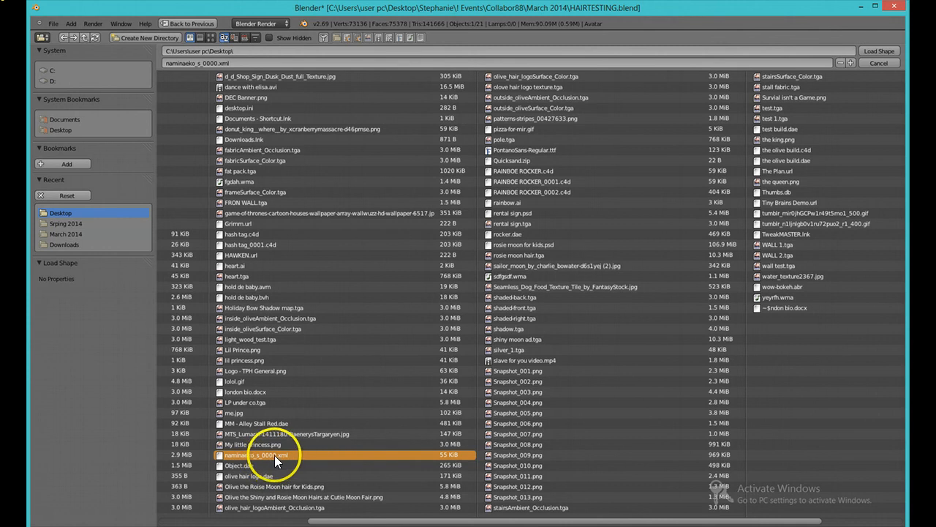
left_click(891, 52)
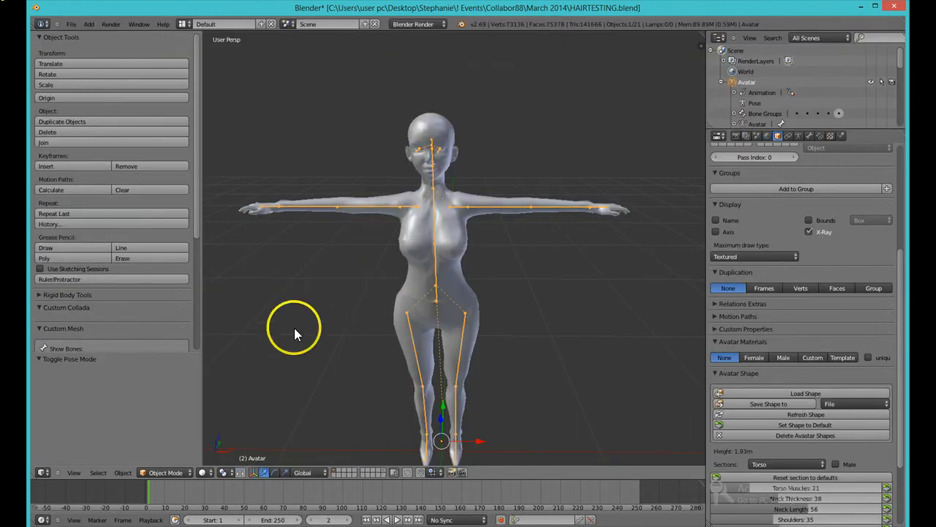
Step: Adjust the Torso Muscles slider, then undo the shape changes back to the previous body shape
middle_click_drag(307, 369, 306, 346)
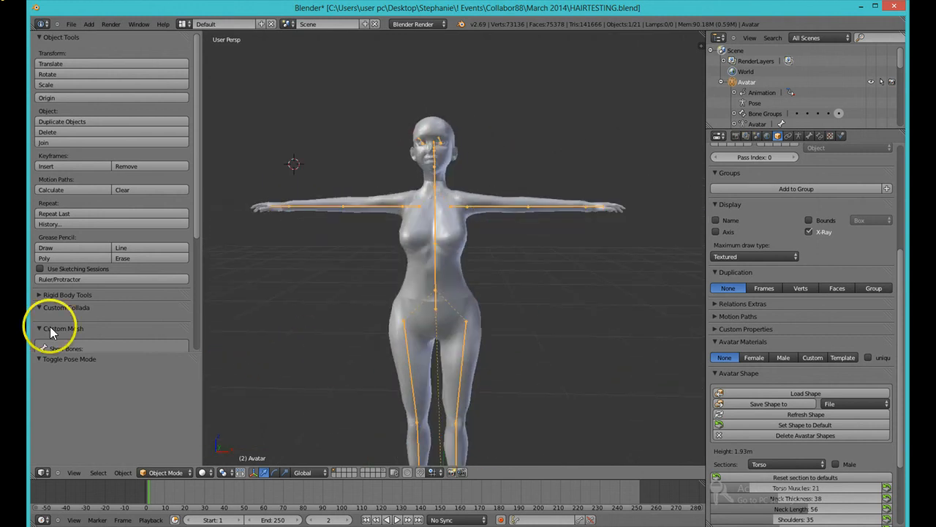
scroll(400, 334, "down", 2)
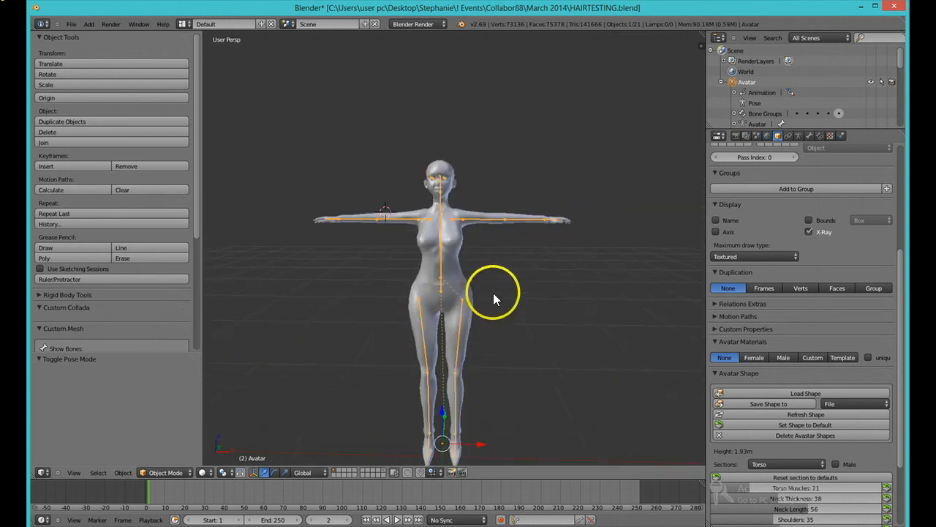
middle_click_drag(493, 292, 491, 313)
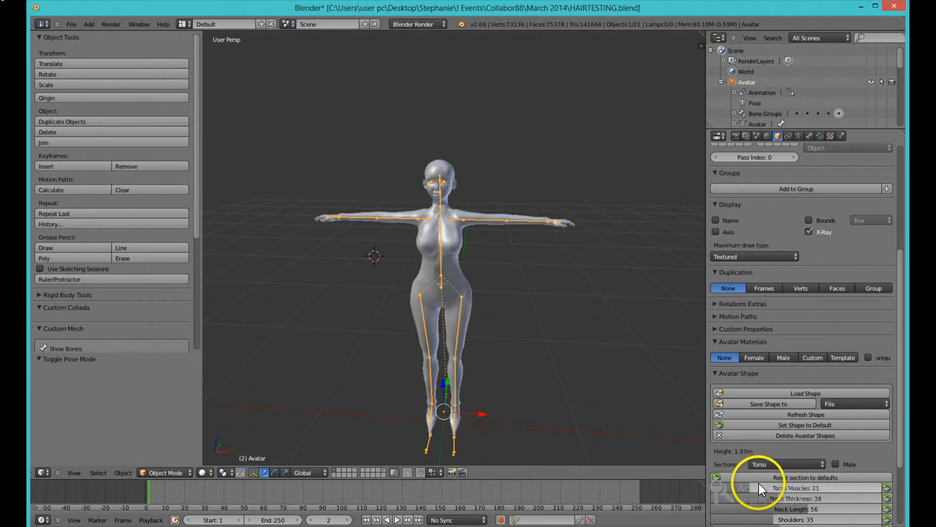
mouse_move(761, 488)
left_mouse_down()
mouse_move(885, 483)
mouse_move(743, 488)
left_mouse_up()
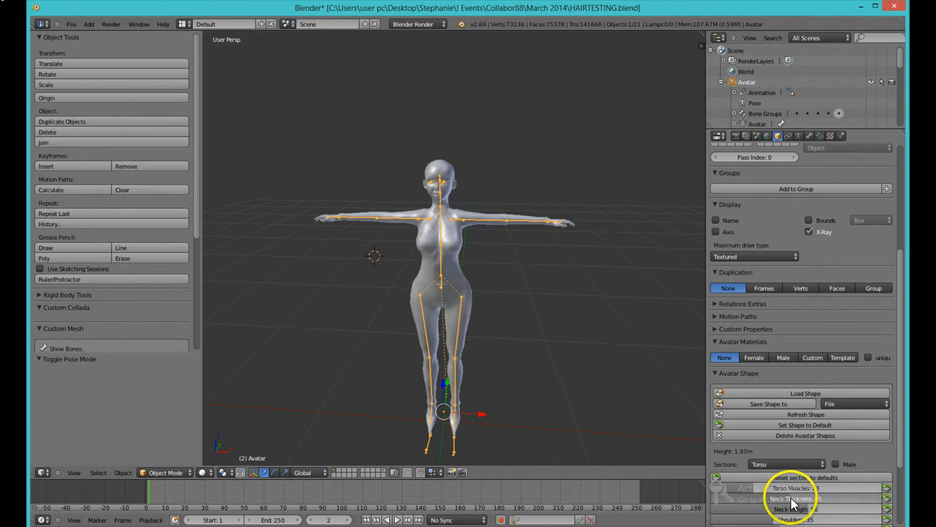
middle_click_drag(591, 347, 613, 338)
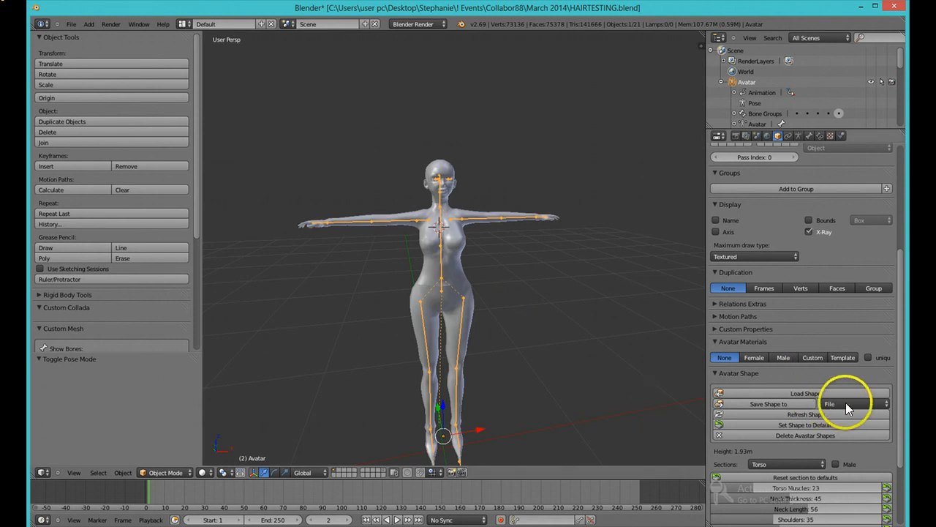
left_click(794, 373)
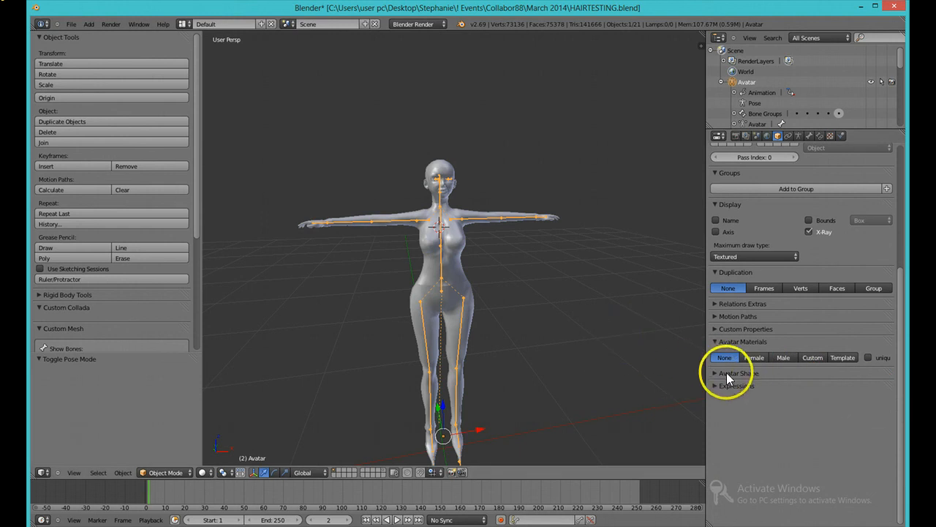
left_click(727, 374)
key("ctrl+z")
key("ctrl+z")
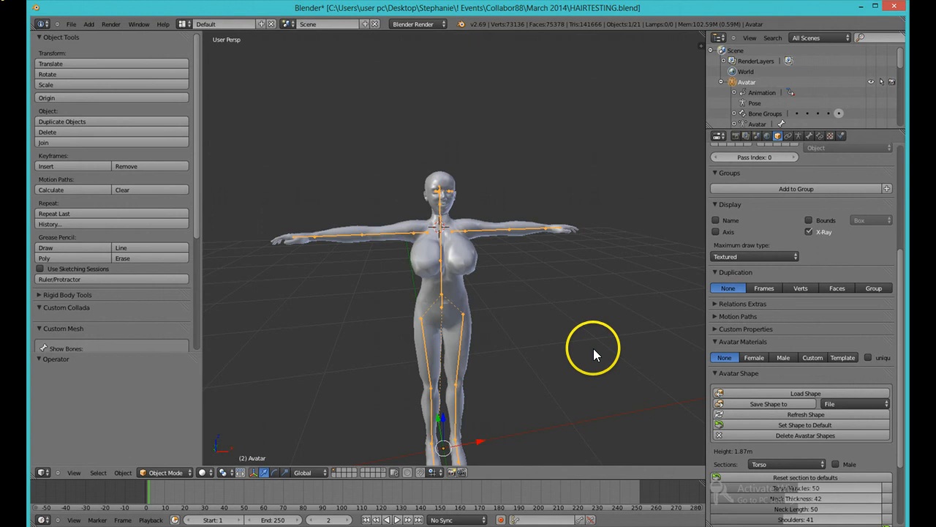
Step: Enlarge the outliner to show the Avatar's full list of child objects
middle_click_drag(570, 300, 585, 320)
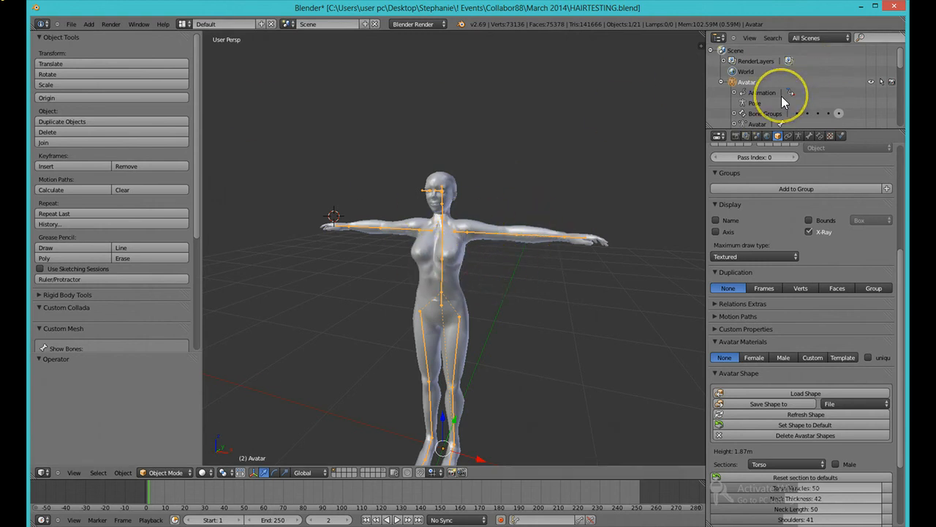
scroll(592, 248, "down", 8)
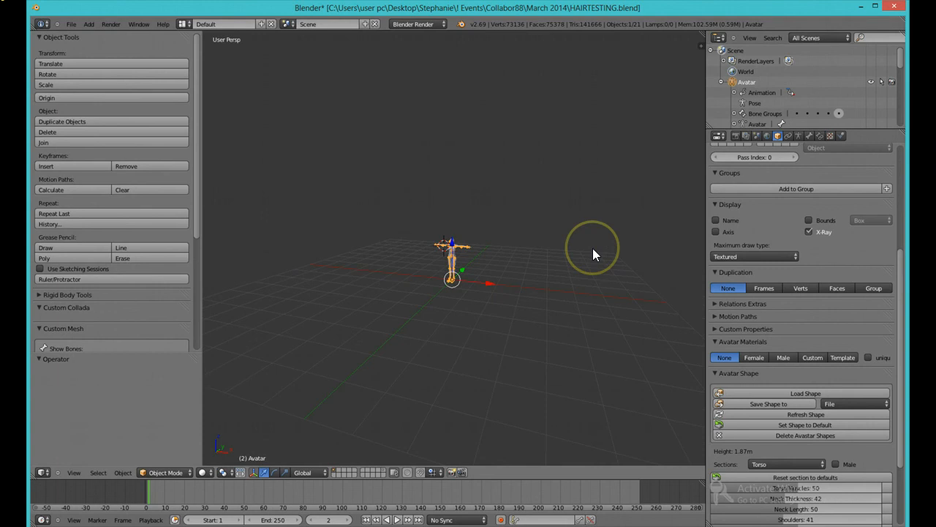
scroll(593, 248, "up", 6)
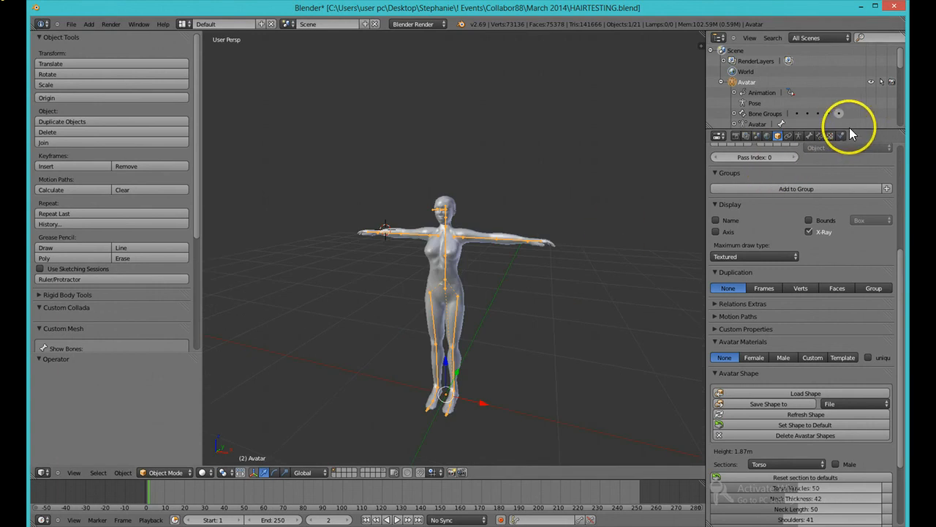
left_click_drag(855, 130, 834, 351)
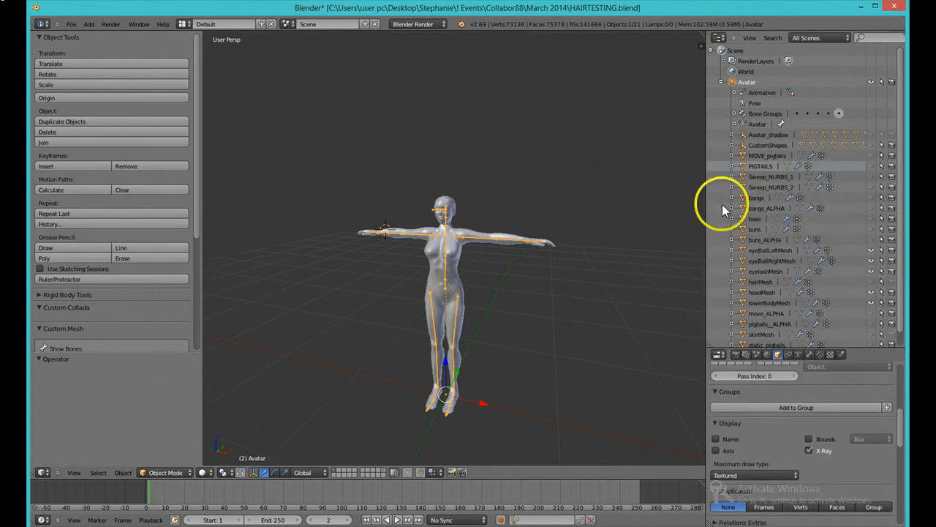
left_click(767, 157)
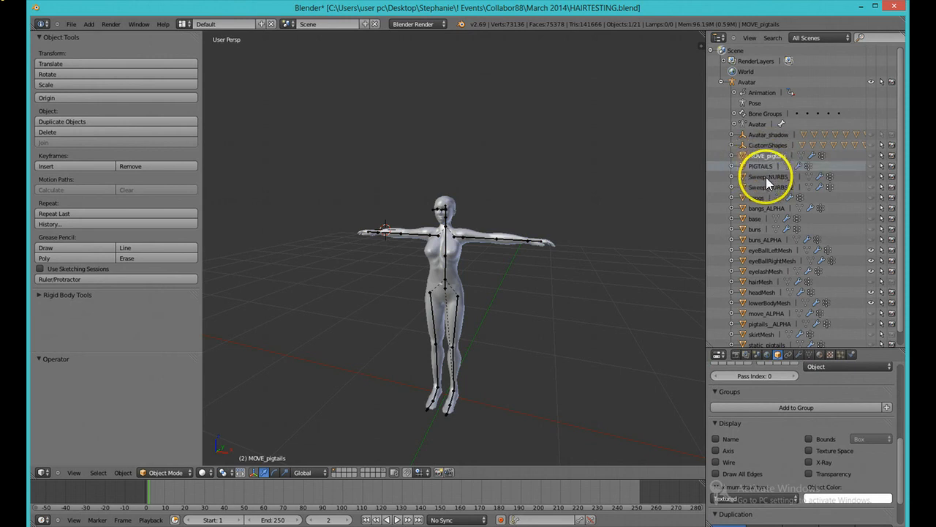
left_click(755, 227)
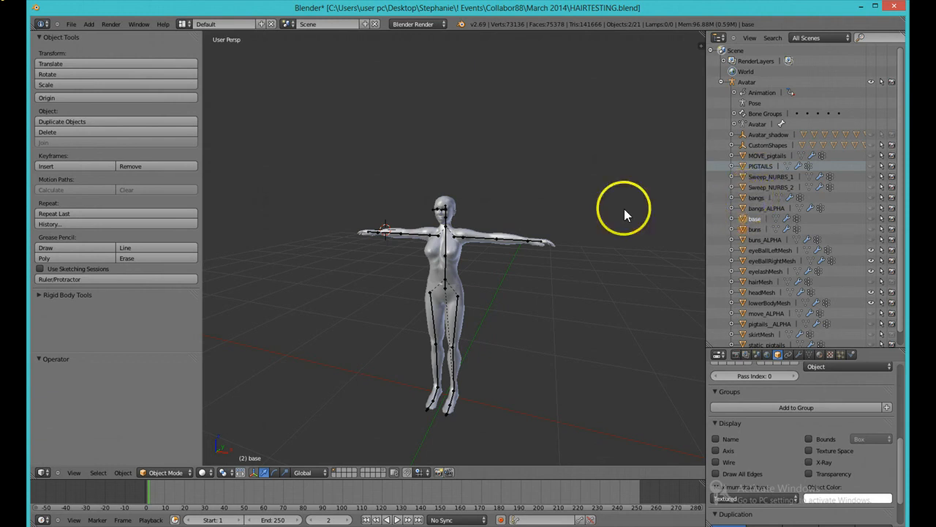
left_click_drag(823, 208, 629, 275)
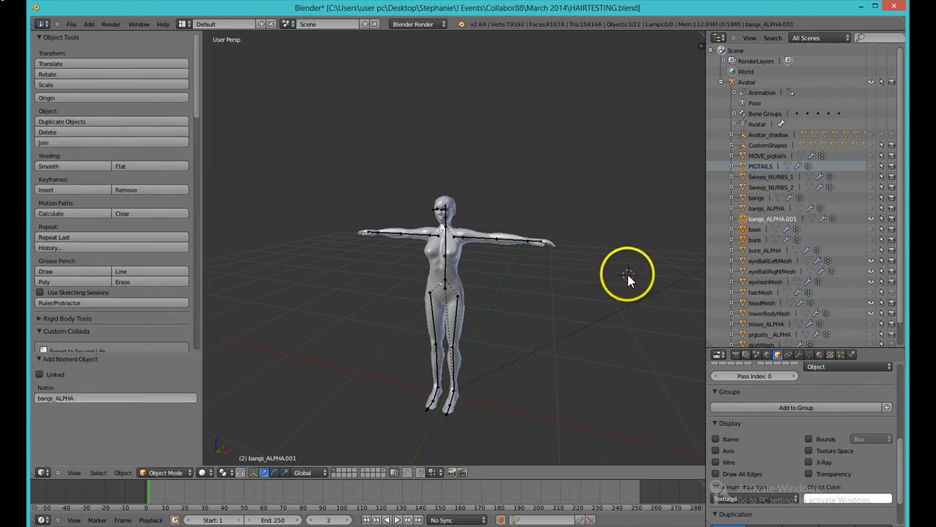
key("ctrl+z")
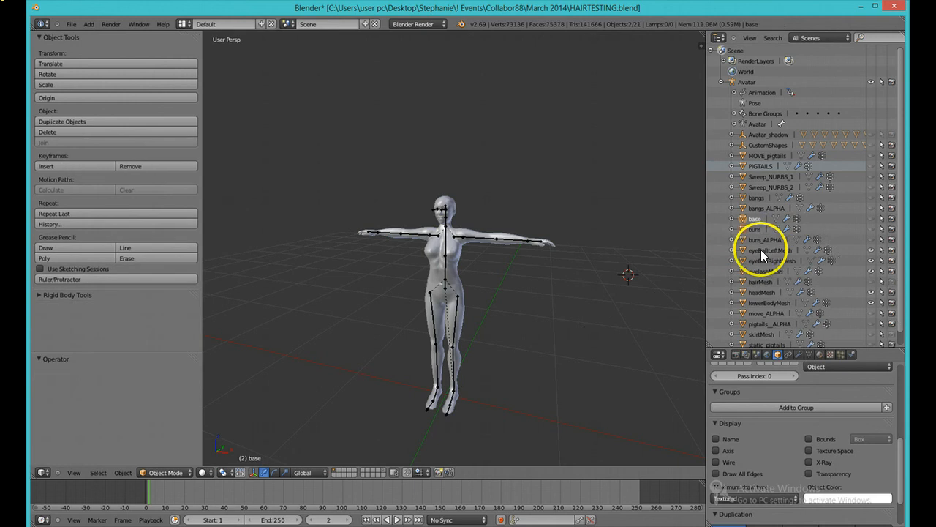
Step: Unhide the hair objects in the outliner, from MOVE_pigtails down through buns
left_click(870, 155)
left_click(870, 166)
left_click(871, 176)
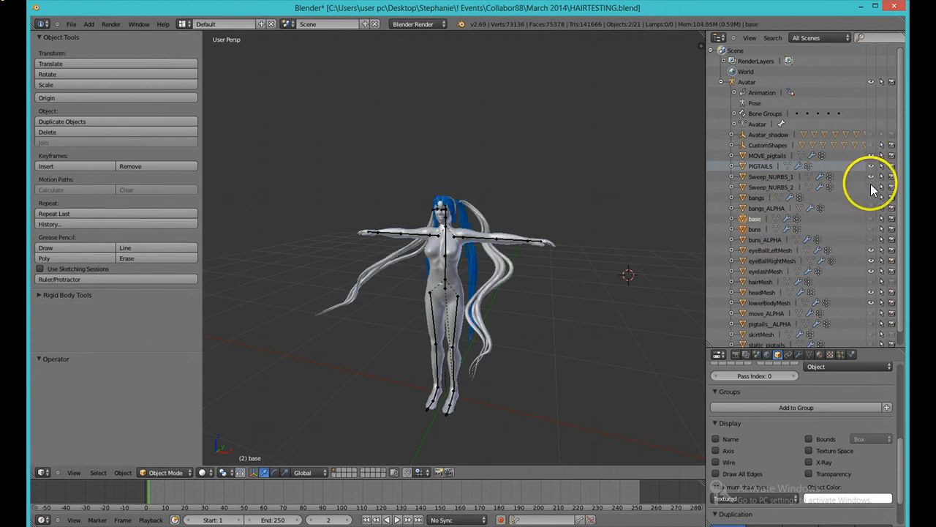
left_click(870, 186)
left_click(870, 198)
left_click(871, 208)
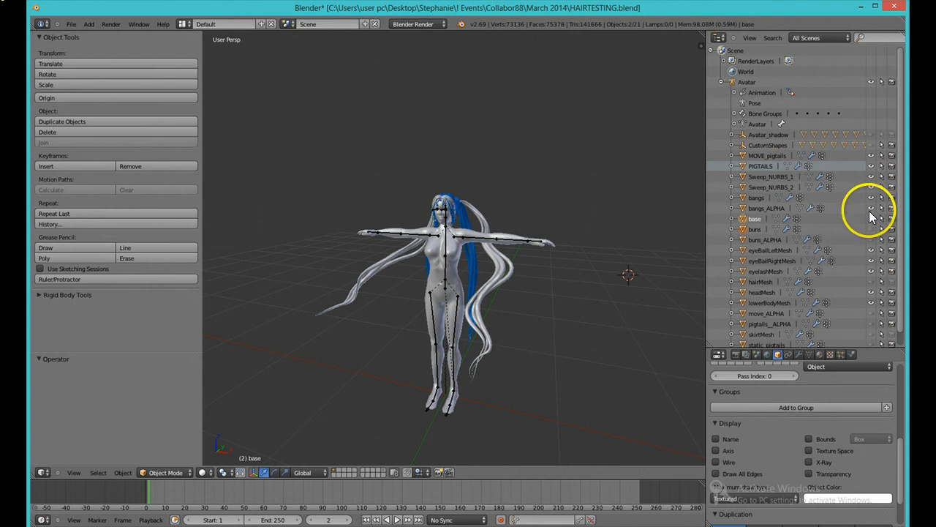
left_click(871, 219)
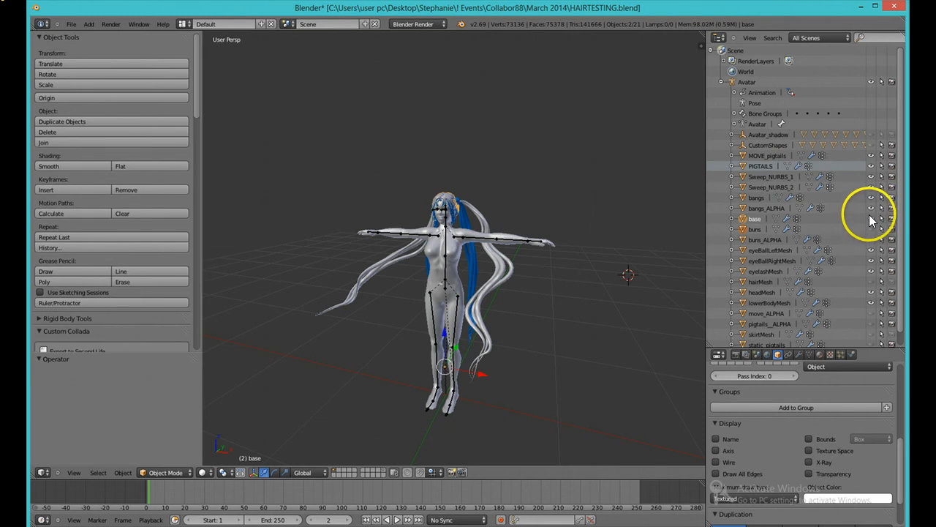
left_click(870, 216)
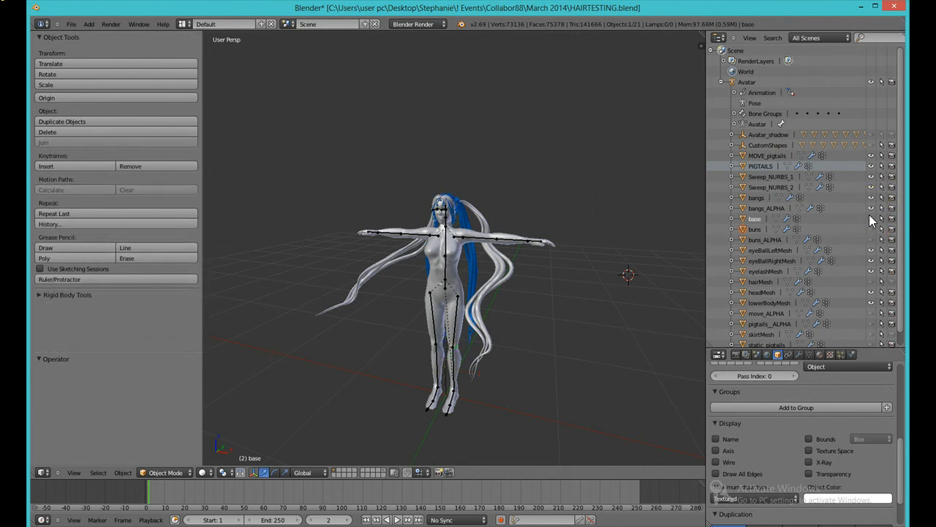
left_click(872, 228)
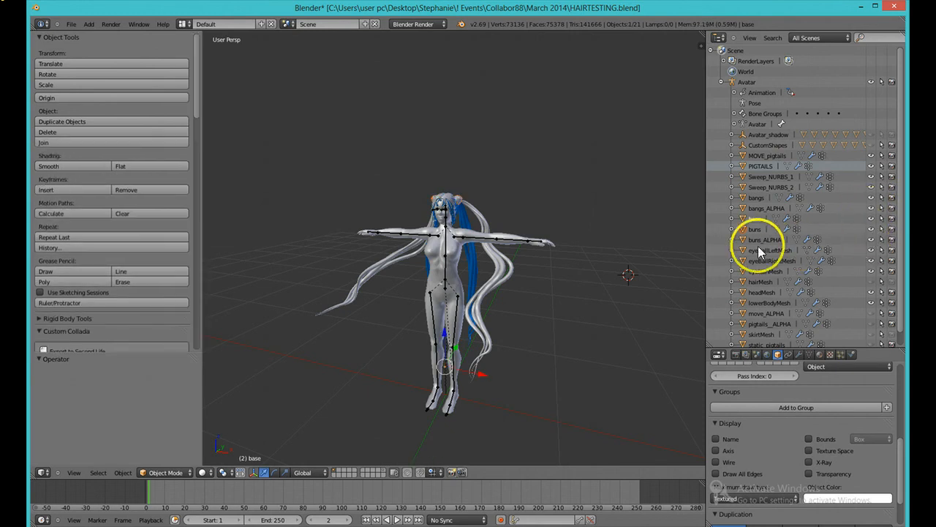
Step: Select buns_ALPHA, buns, MOVE_pigtails and PIGTAILS, switch to Object Mode and delete them
left_click(763, 241)
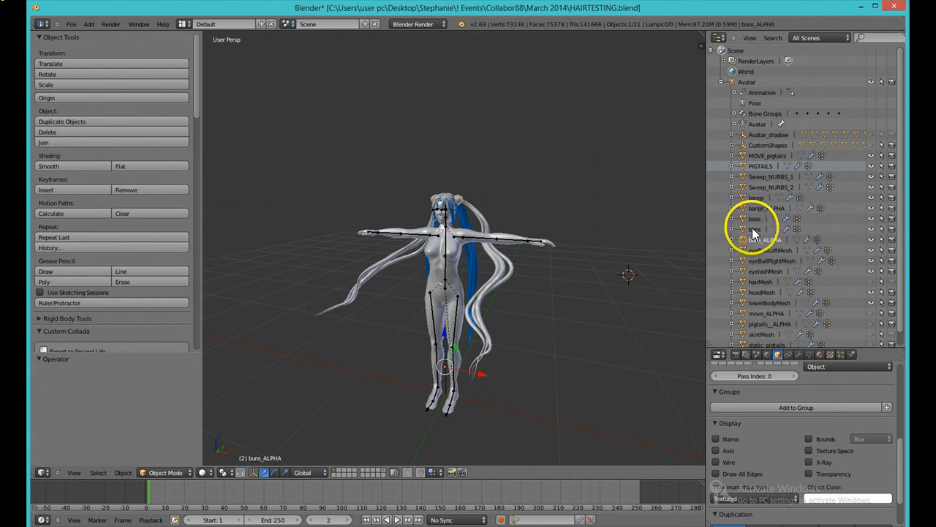
left_click(753, 229)
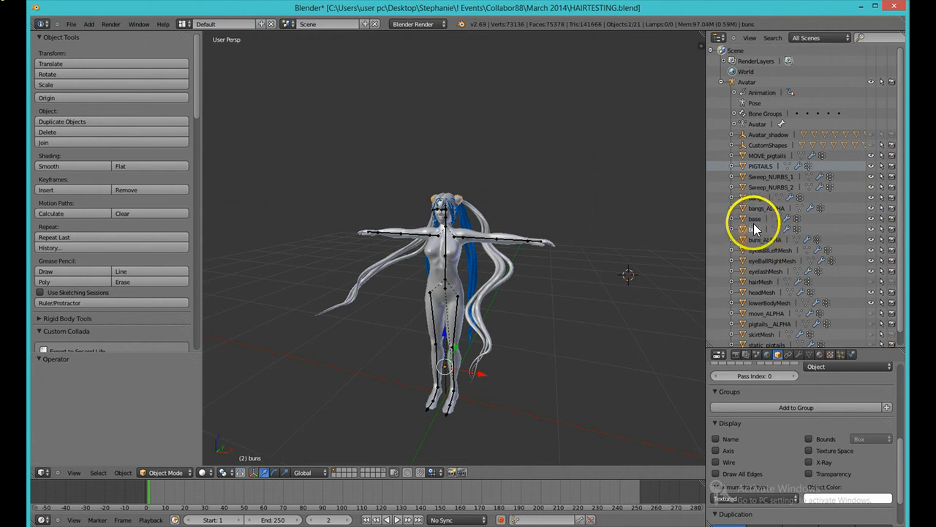
right_click(497, 275)
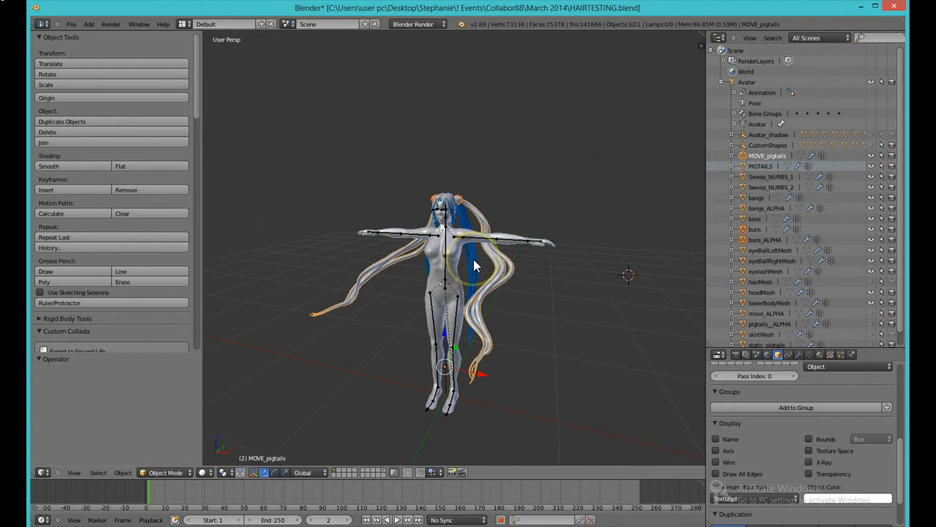
left_click(171, 474)
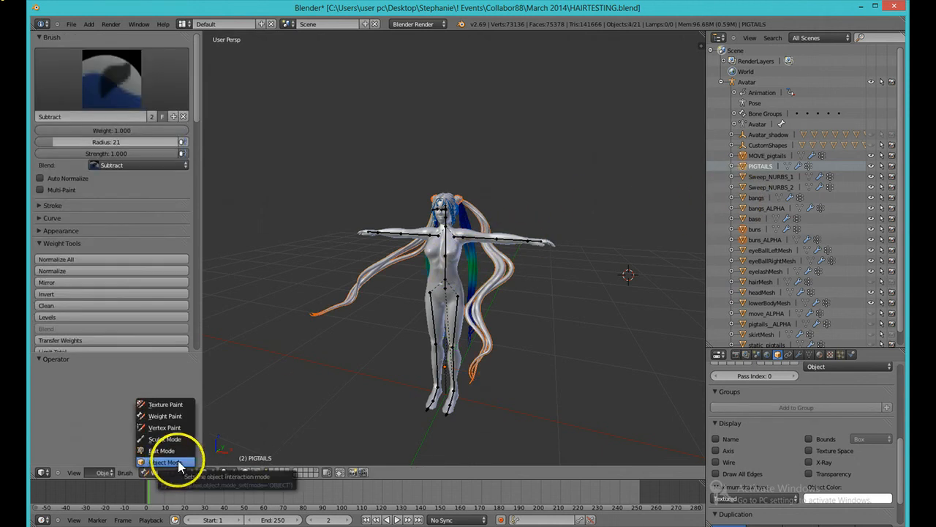
left_click(178, 462)
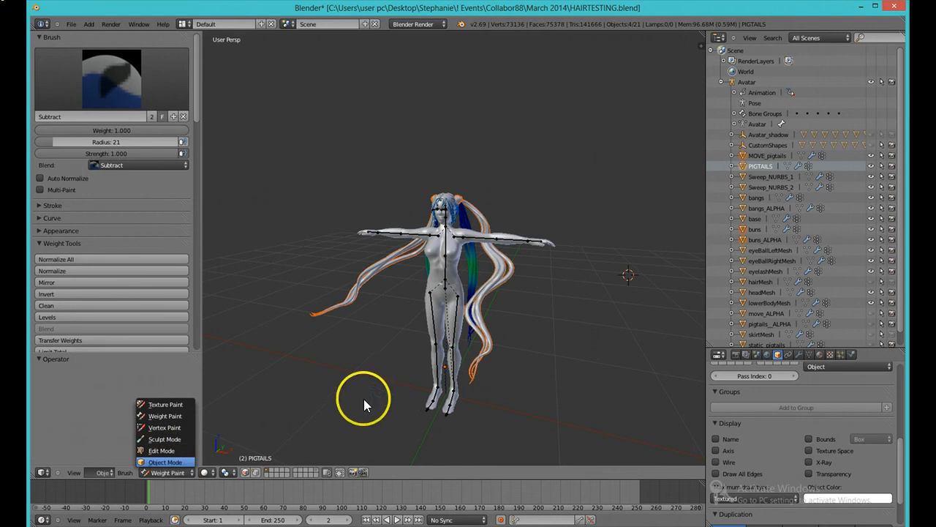
left_click(161, 461)
key("x")
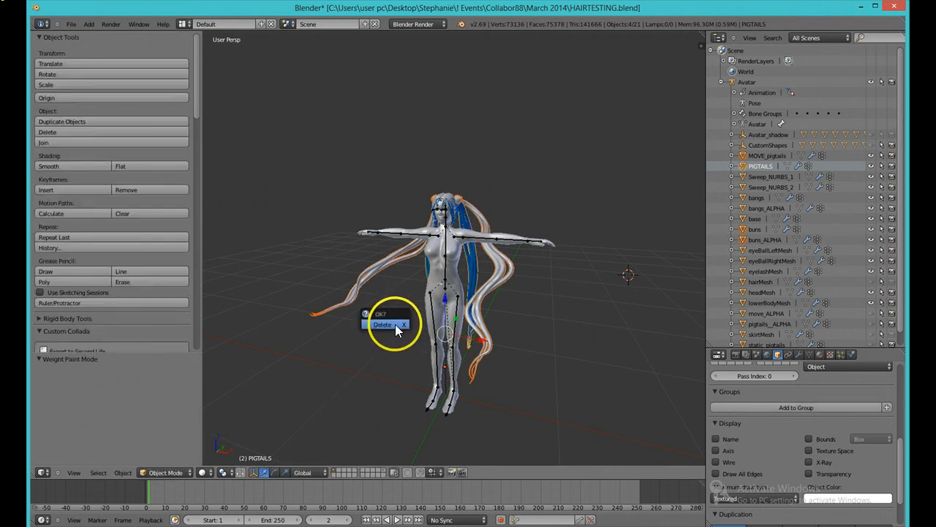
left_click(395, 324)
Step: Select the base and bangs_ALPHA hair pieces on the head and delete them
scroll(451, 197, "up", 1)
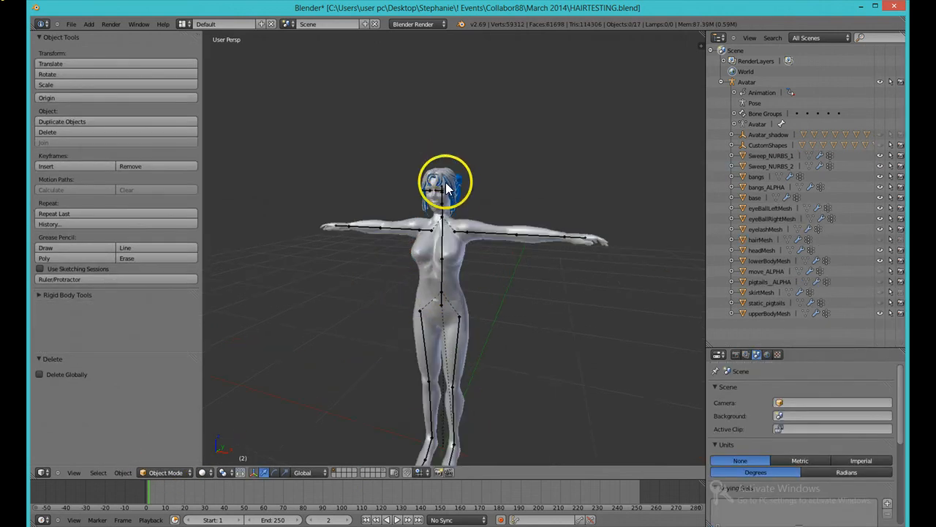
right_click(446, 184)
right_click(457, 180, "shift")
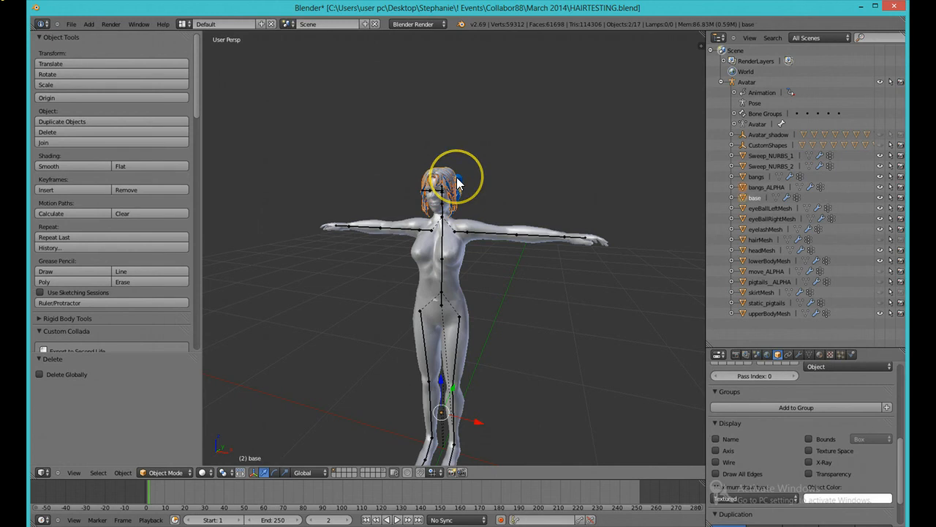
key("x")
left_click(447, 180)
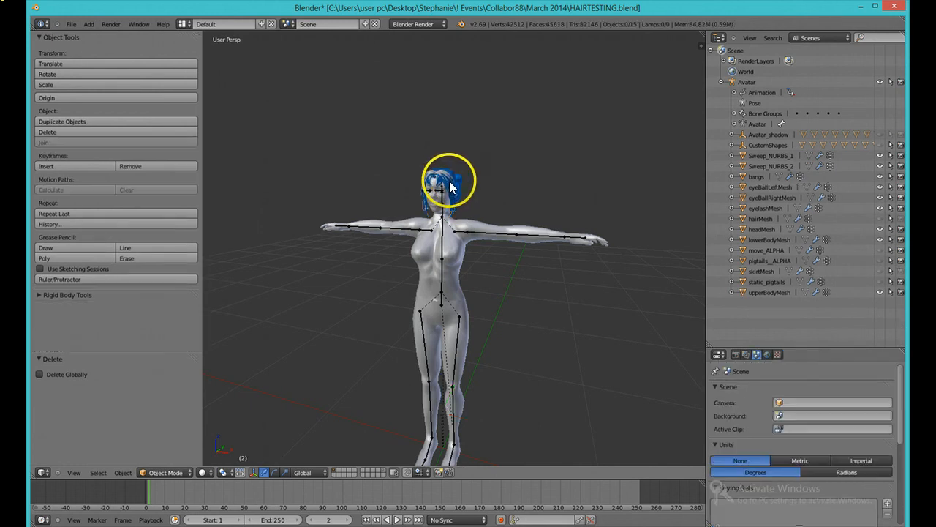
Step: Select the Sweep_NURBS_1 hair piece on the head, switch to Object Mode and delete it
right_click(450, 182)
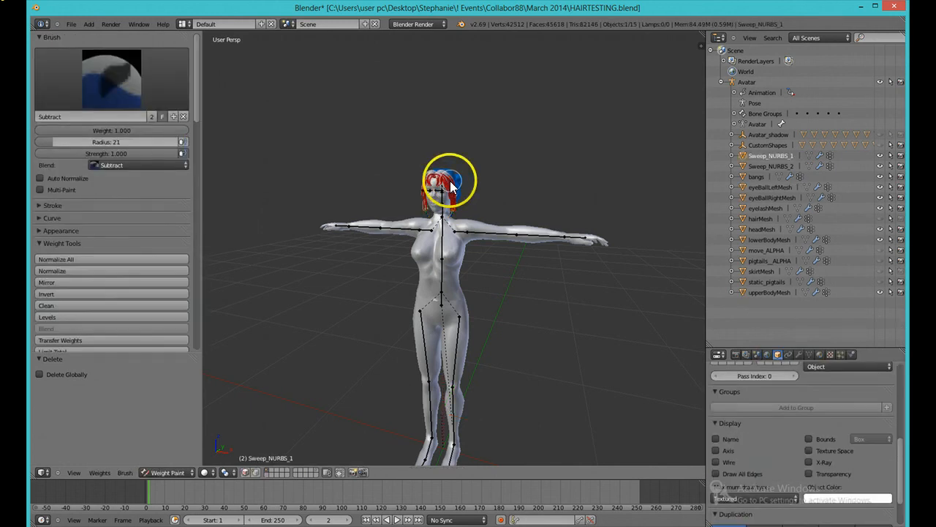
left_click(192, 470)
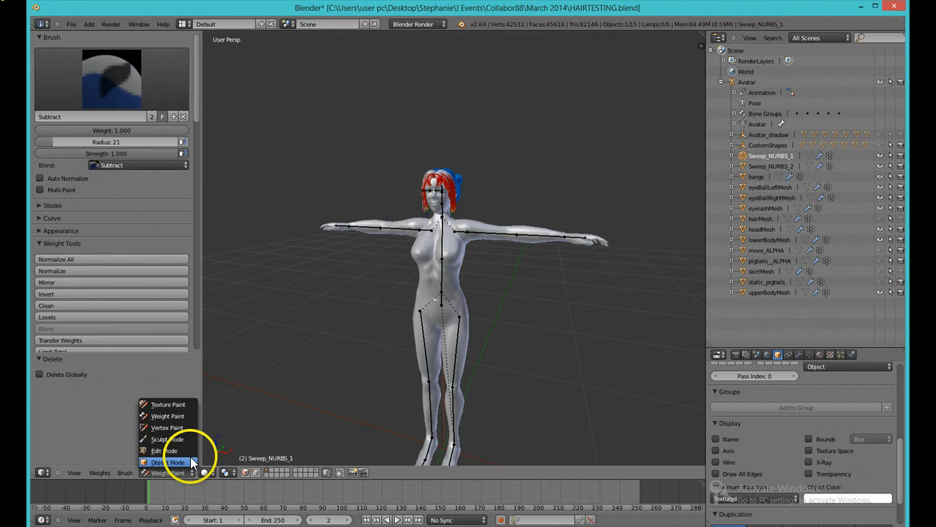
left_click(191, 461)
key("x")
left_click(447, 185)
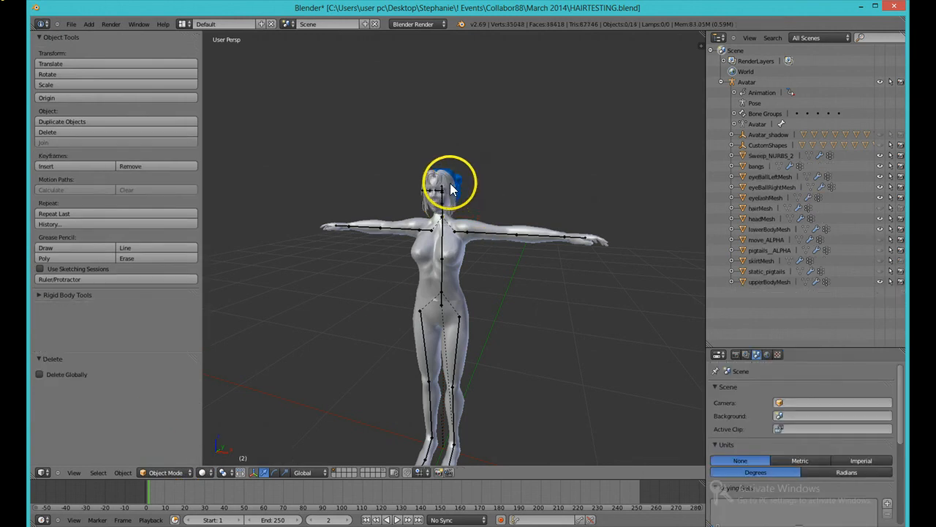
Step: Delete the bangs and Sweep_NURBS_2 hair pieces from the head
key("x")
left_click(451, 183)
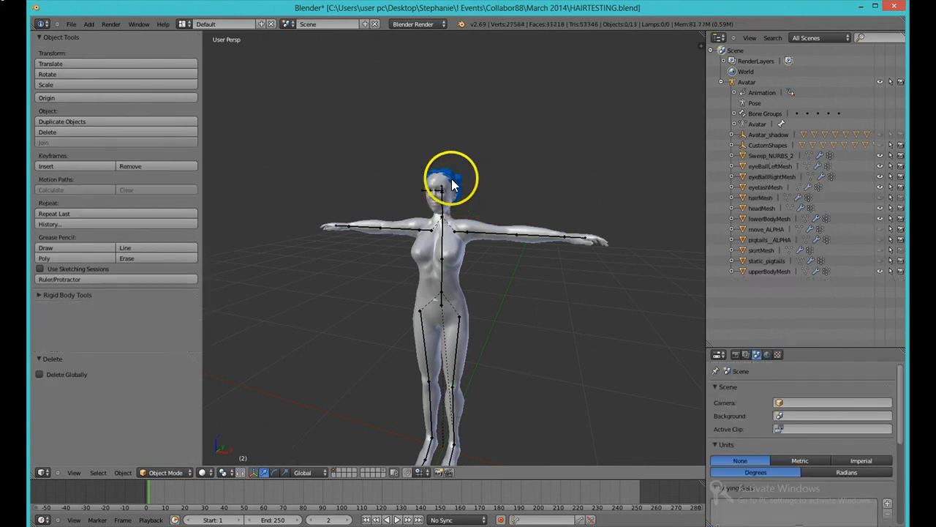
right_click(448, 183)
key("x")
left_click(448, 181)
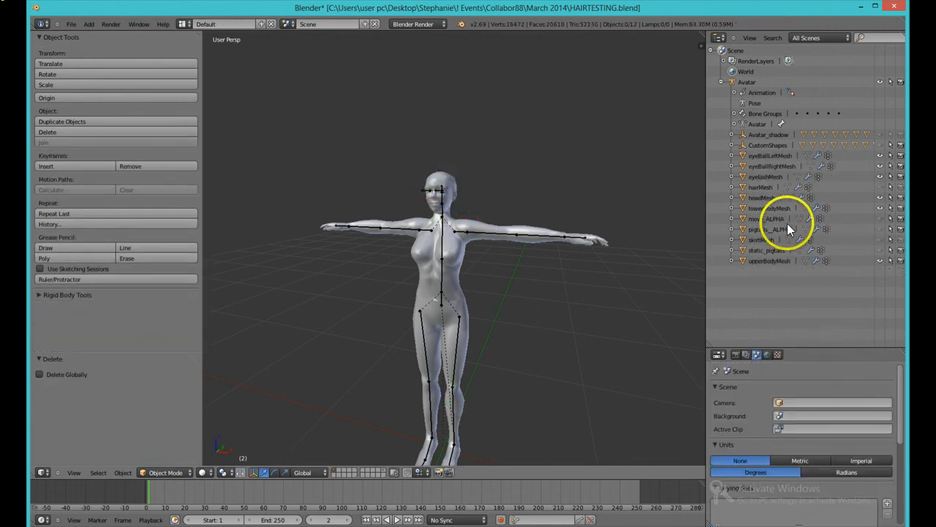
Step: Unhide the static_pigtails and move_ALPHA hair objects in the outliner
left_click(880, 249)
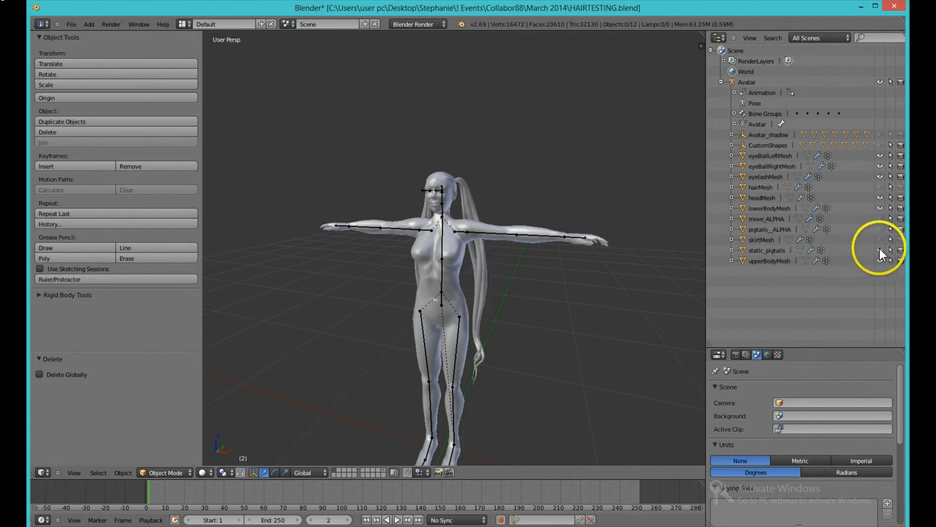
left_click(878, 239)
left_click(878, 240)
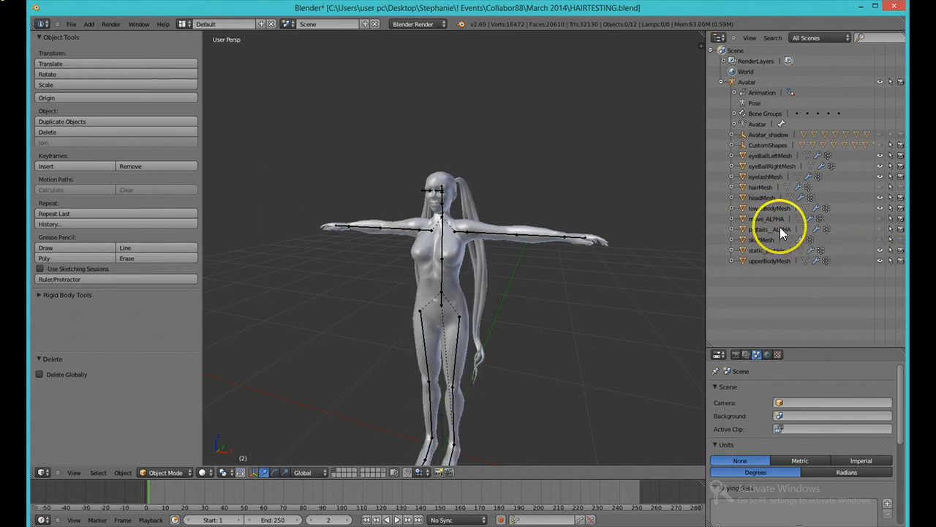
left_click(876, 218)
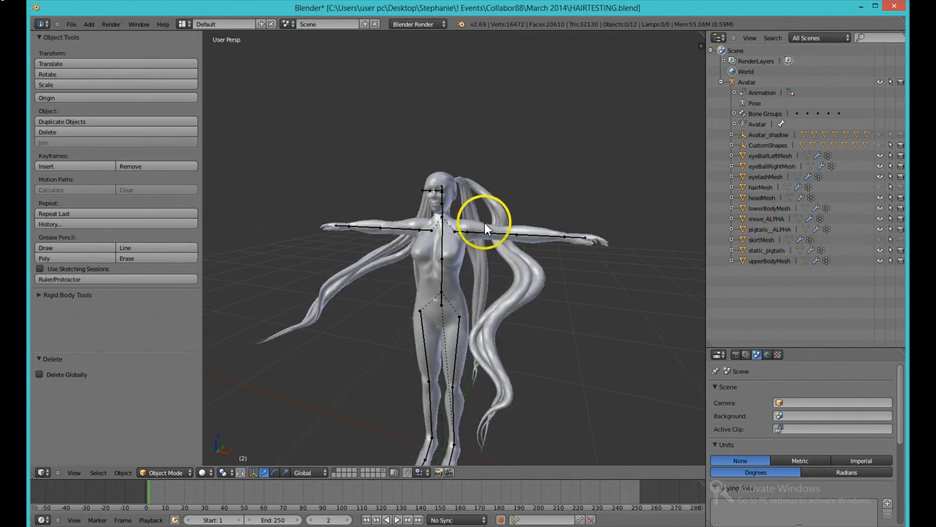
Step: Select the move_ALPHA and pigtails_ALPHA long pigtail meshes and delete them
right_click(524, 281)
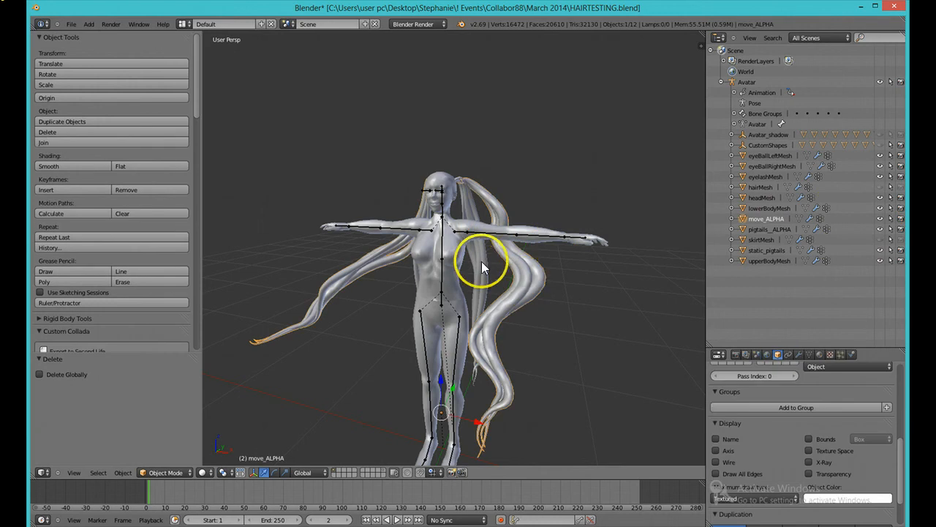
right_click(481, 262)
key("x")
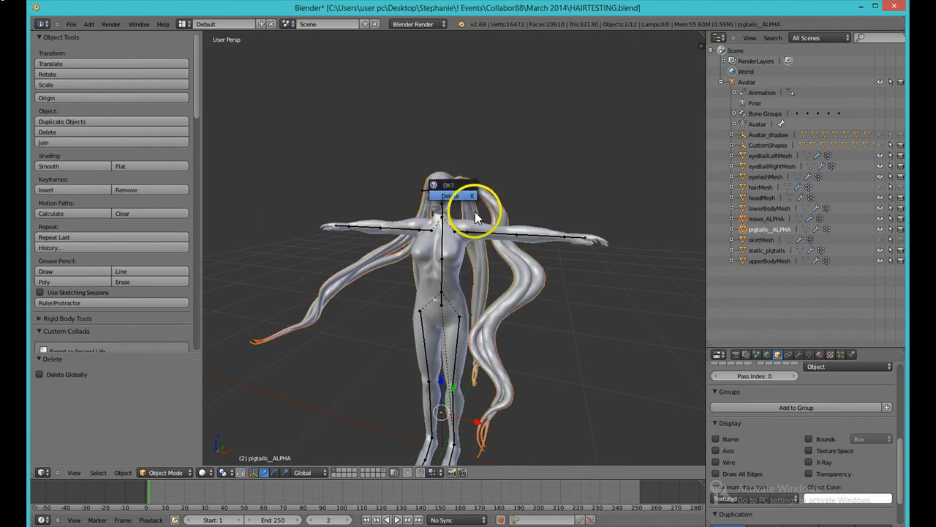
key("Return")
Step: Select the remaining static_pigtails hair object and delete it
right_click(449, 204)
key("x")
left_click(455, 212)
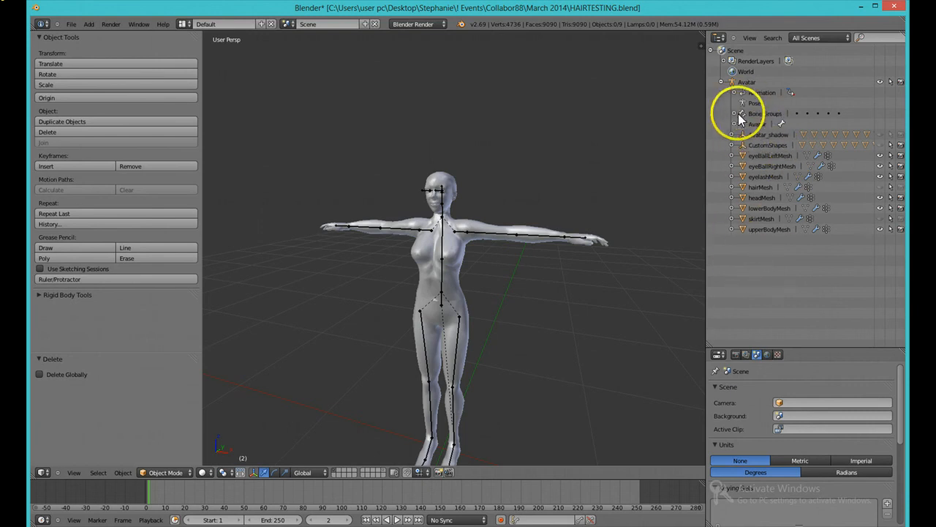
Step: Try to import AVATAREXPORTAVI.obj from the Desktop as a Wavefront OBJ file
left_click(71, 25)
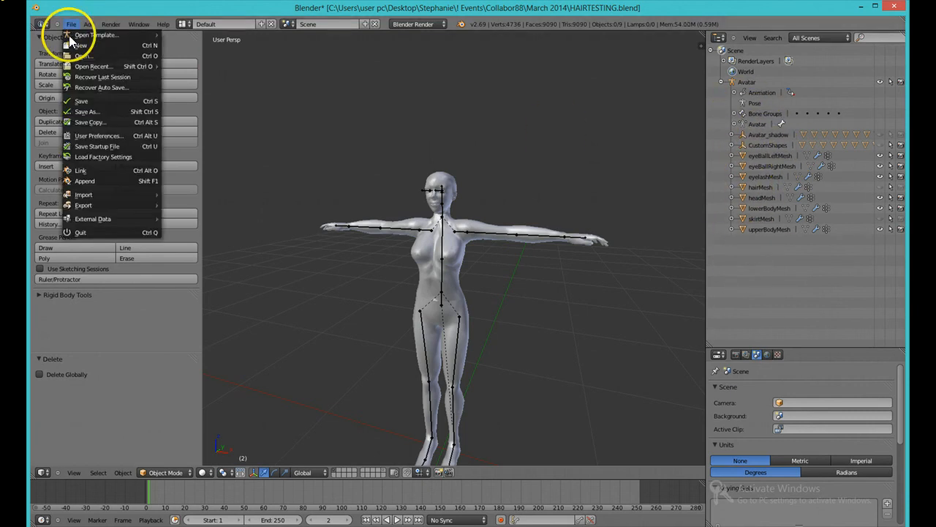
mouse_move(102, 195)
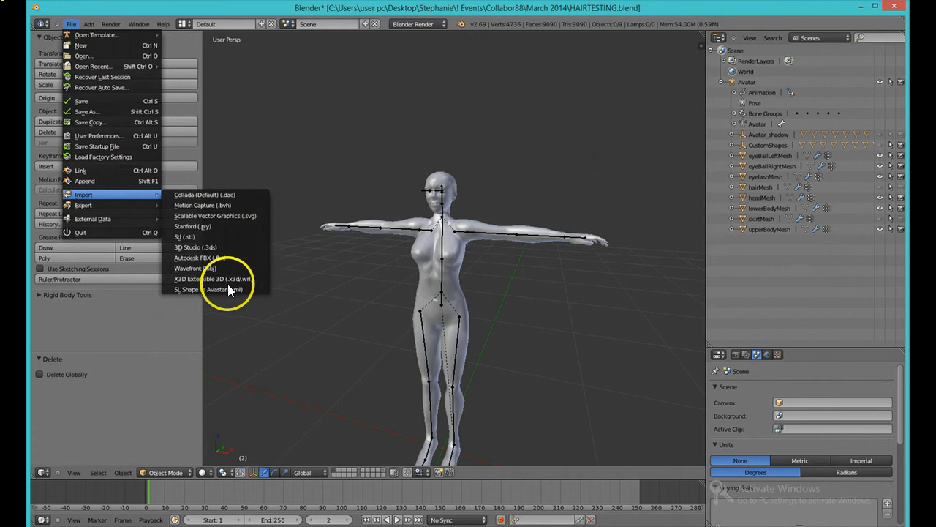
left_click(205, 269)
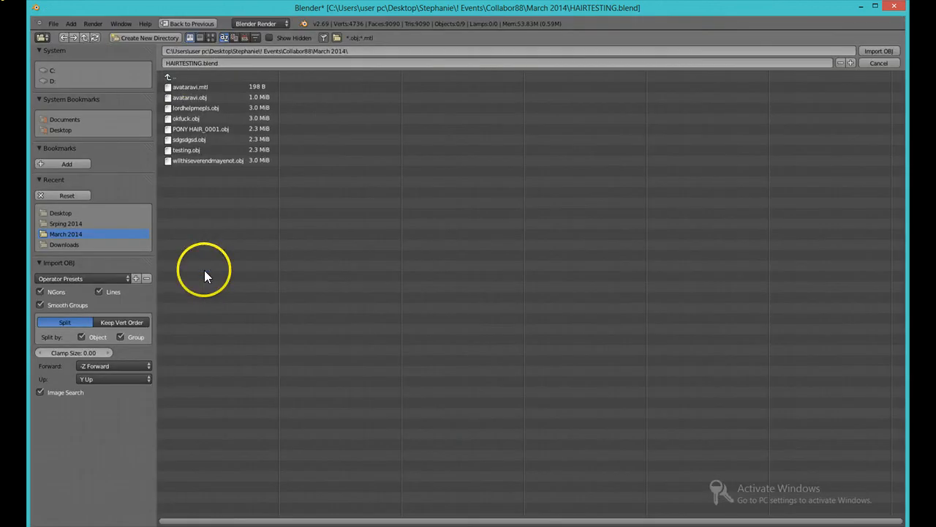
double_click(188, 65)
left_click_drag(201, 62, 89, 69)
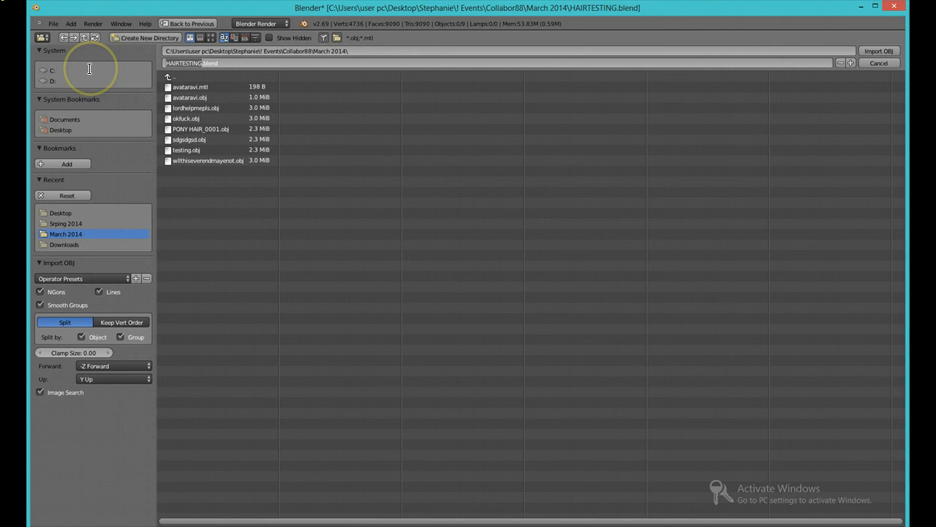
type("AVATAR")
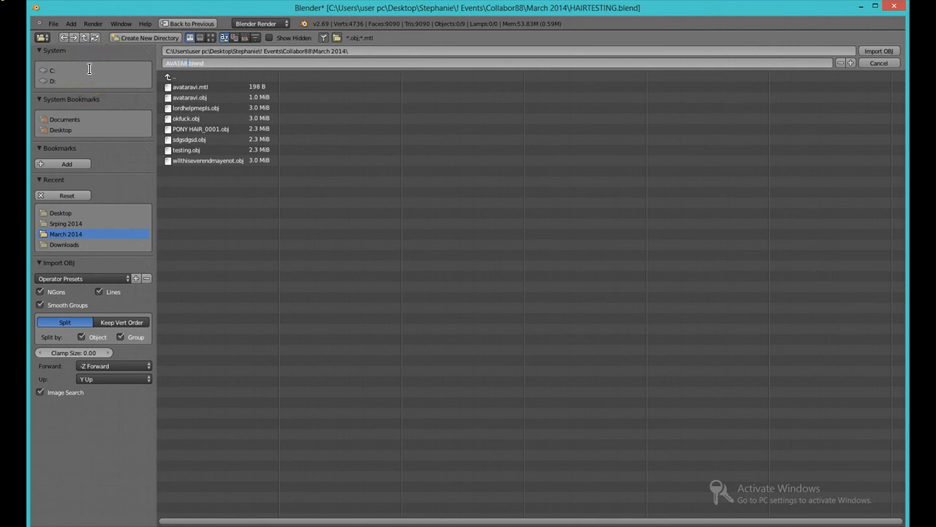
type("EXPORTAV")
key("BackSpace")
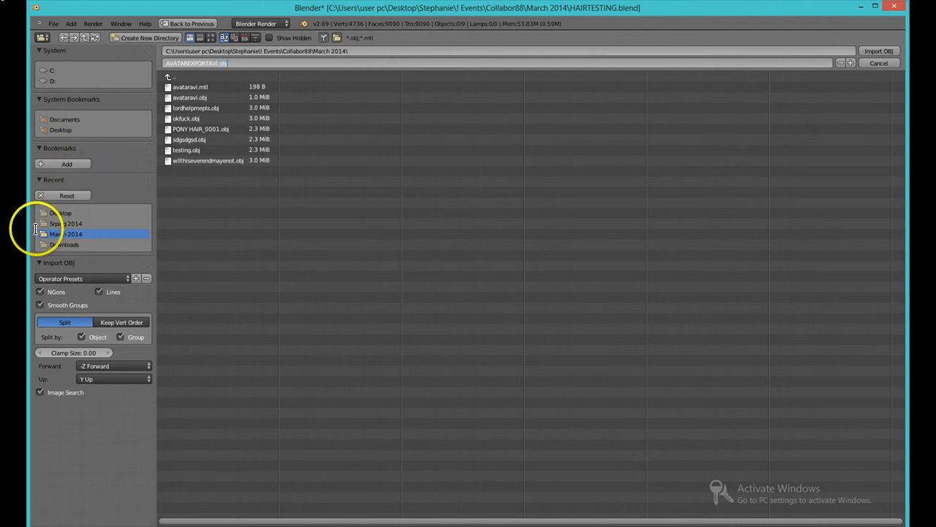
left_click(53, 212)
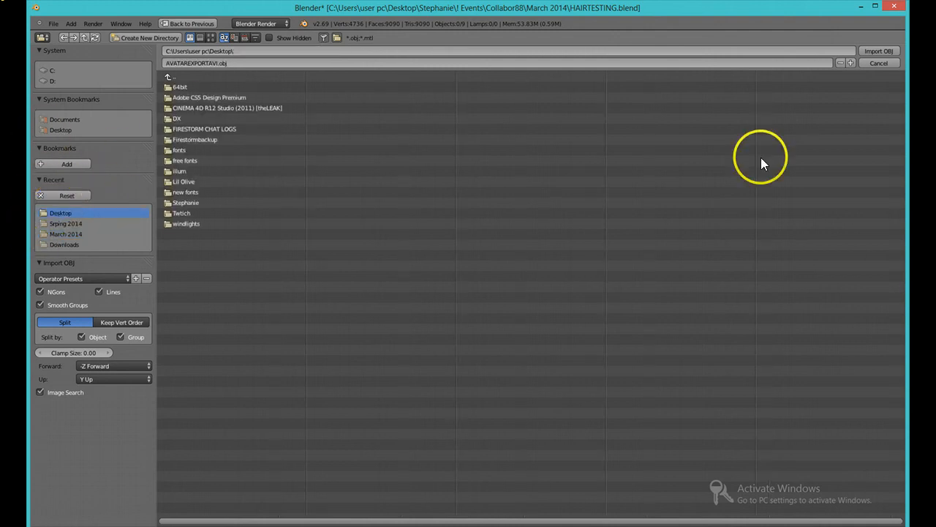
left_click(864, 50)
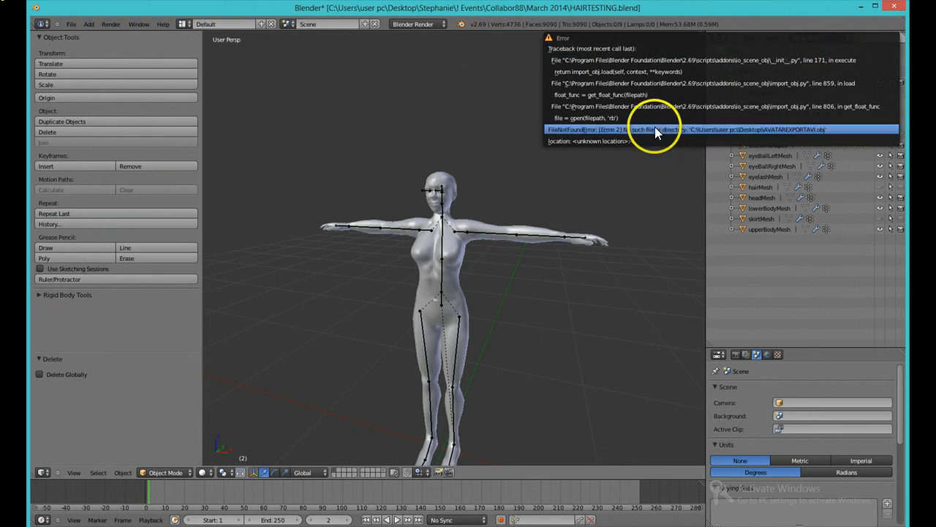
Step: Select the upperBodyMesh, headMesh and lowerBodyMesh body objects together
scroll(614, 278, "up", 2)
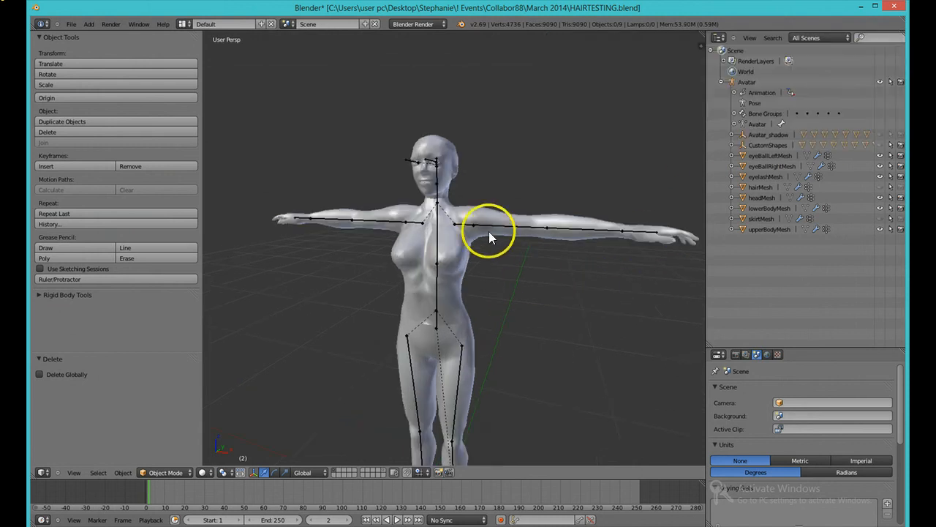
right_click(470, 217)
right_click(447, 172, "shift")
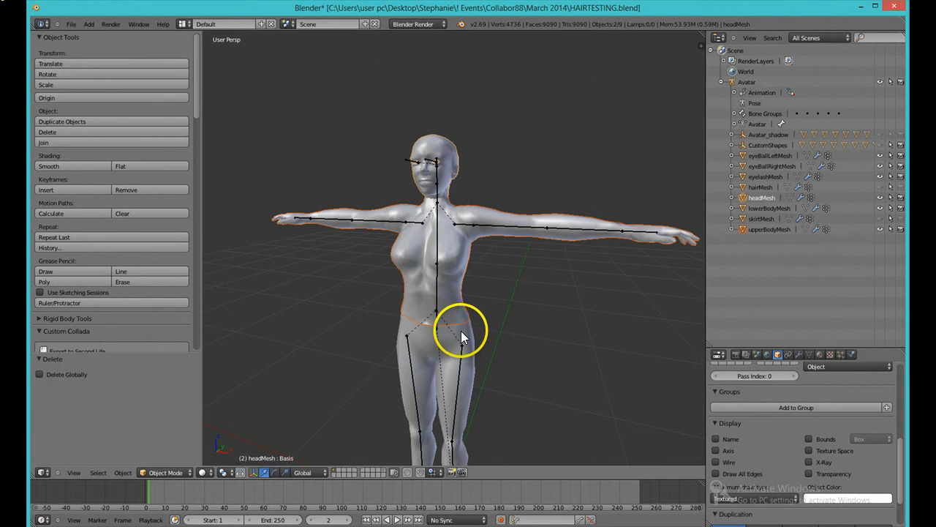
right_click(450, 355, "shift")
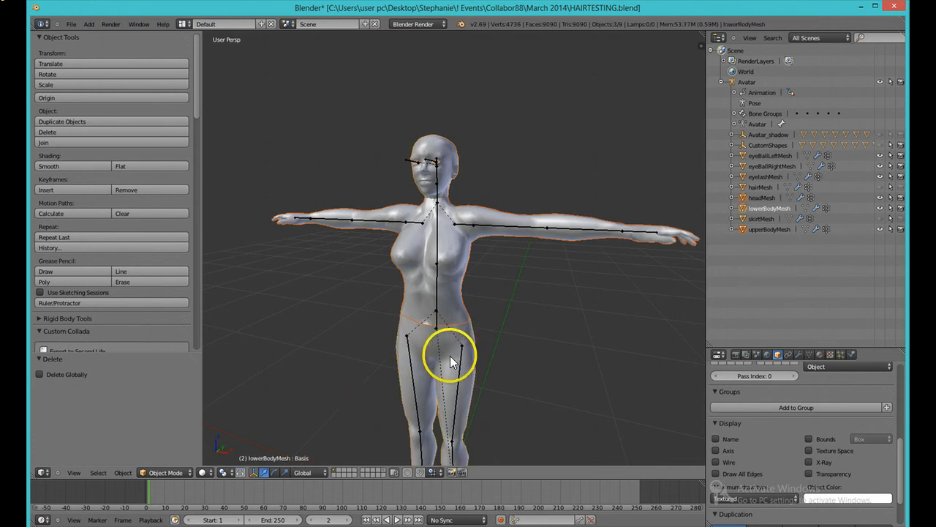
left_click(71, 24)
mouse_move(124, 195)
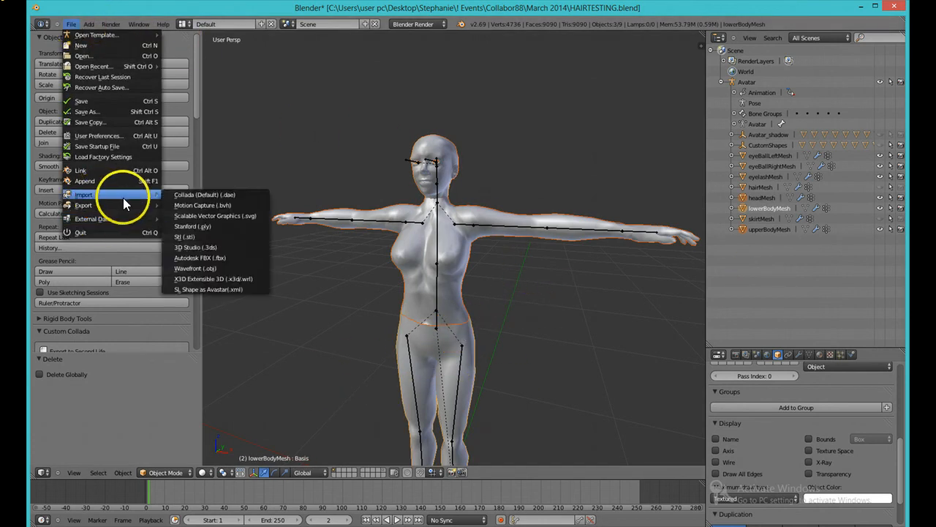
left_click(215, 266)
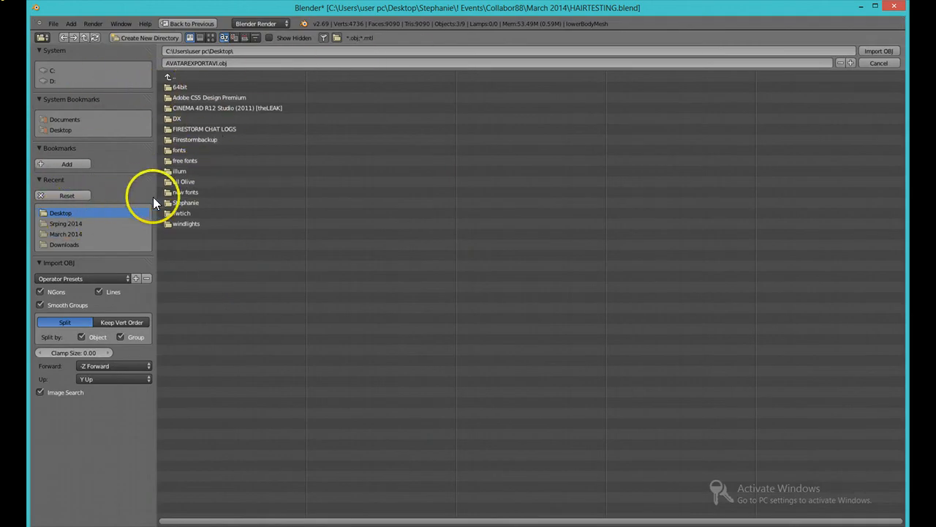
left_click(871, 52)
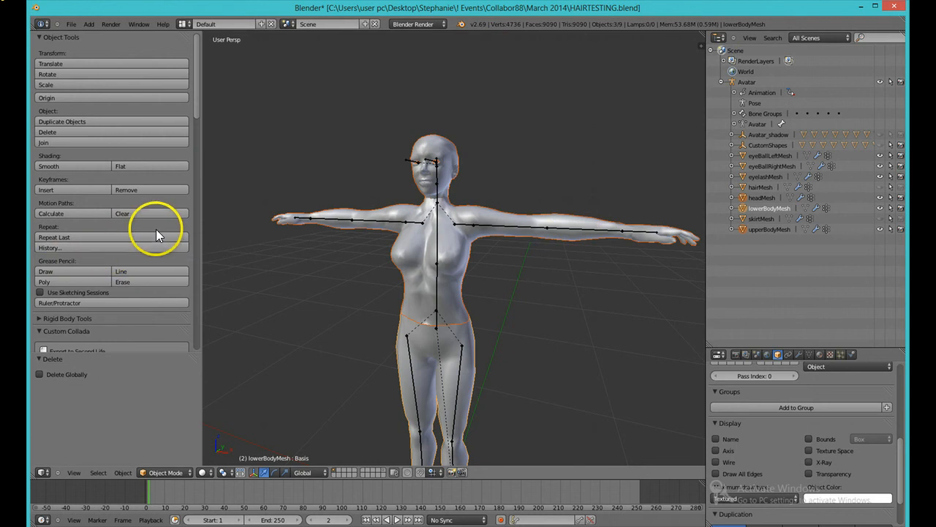
Step: Export the selected body meshes with Collada (Avastar) to the Desktop as HAIRTESTING.dae
scroll(137, 195, "down", 10)
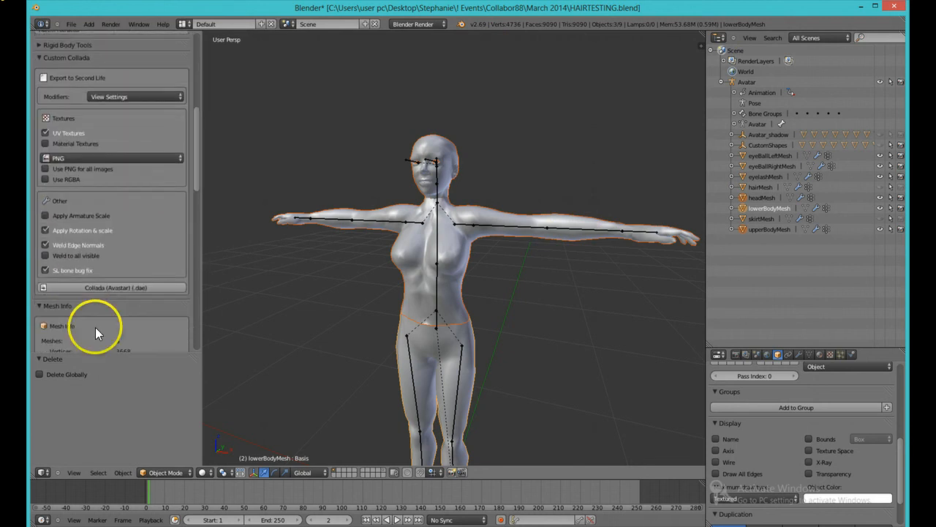
left_click(129, 286)
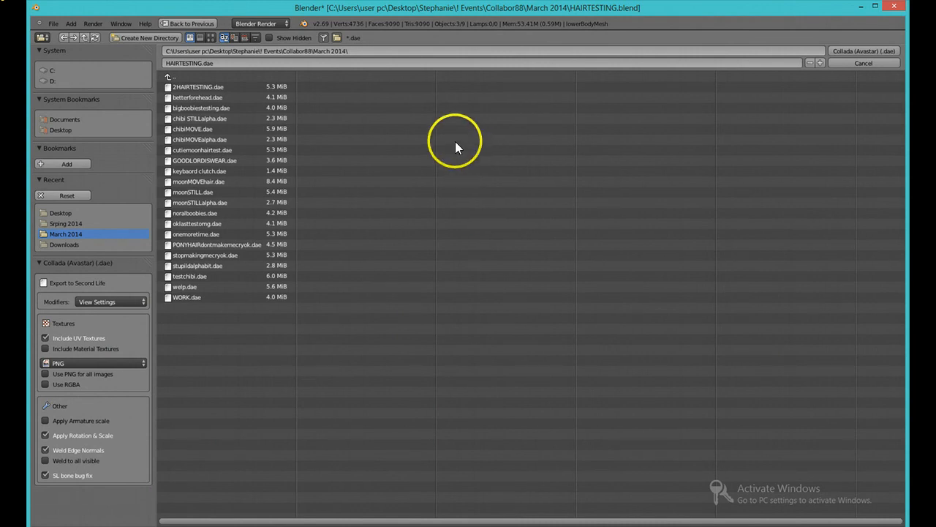
left_click(66, 214)
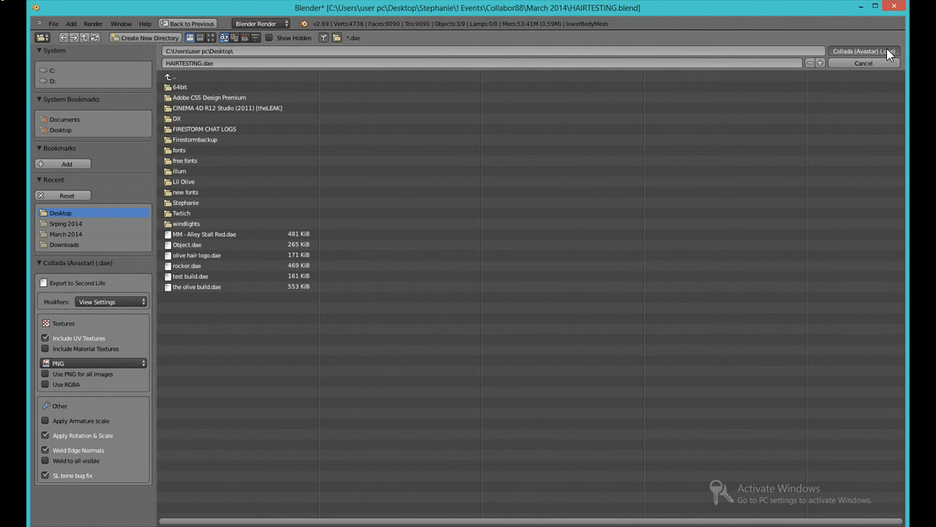
left_click(886, 48)
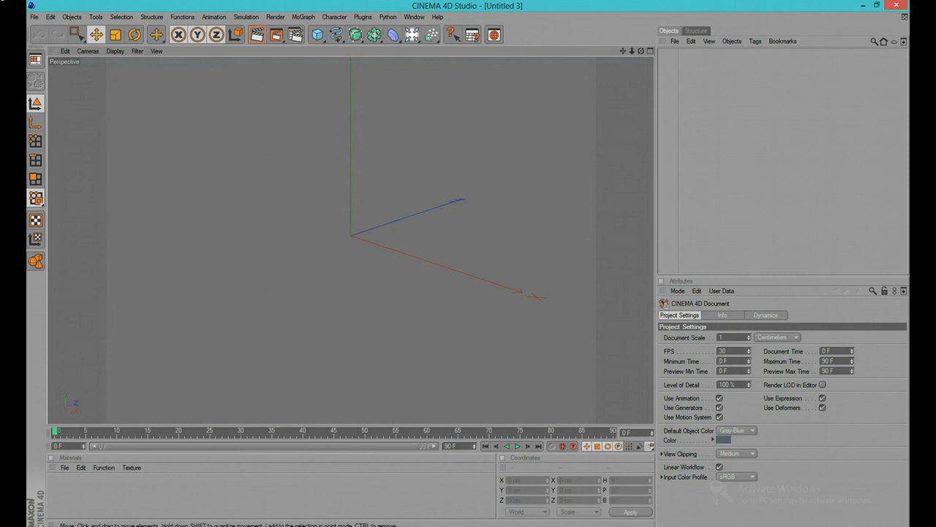
Step: Switch to Cinema 4D, start a new project and open HAIRTESTING.dae from the Desktop
left_click(34, 16)
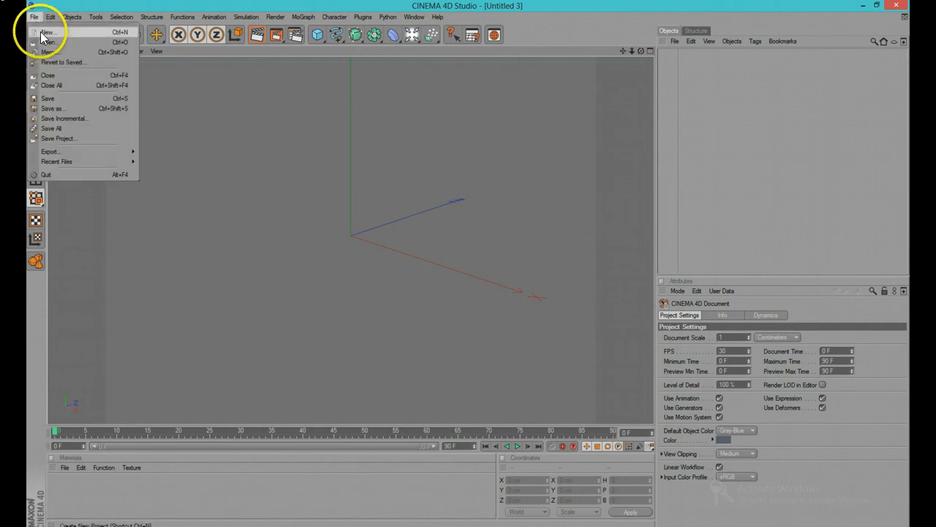
left_click(38, 29)
left_click(34, 15)
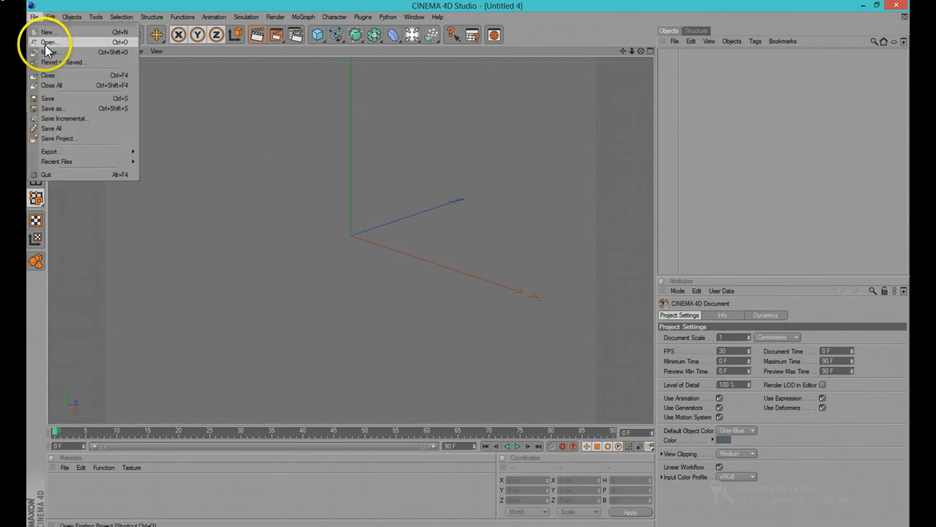
left_click(44, 45)
left_click(66, 85)
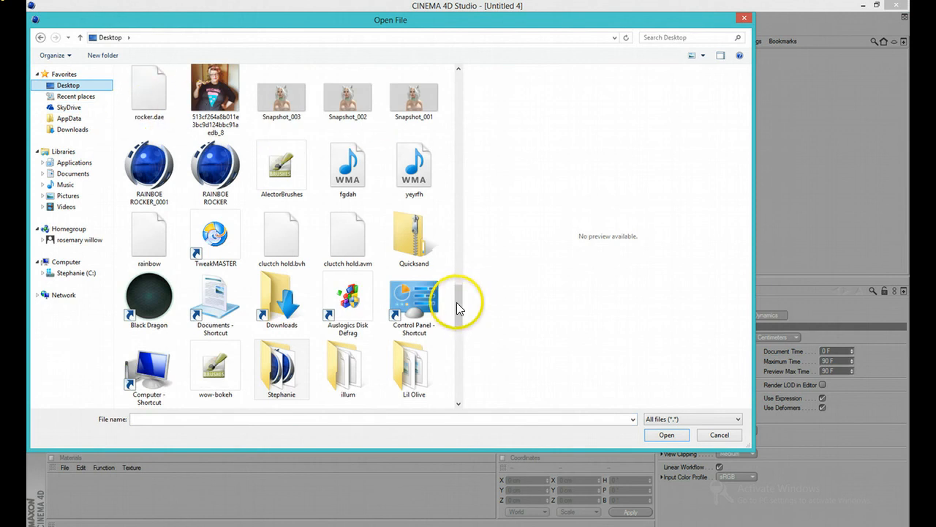
left_click_drag(460, 303, 454, 78)
left_click(143, 105)
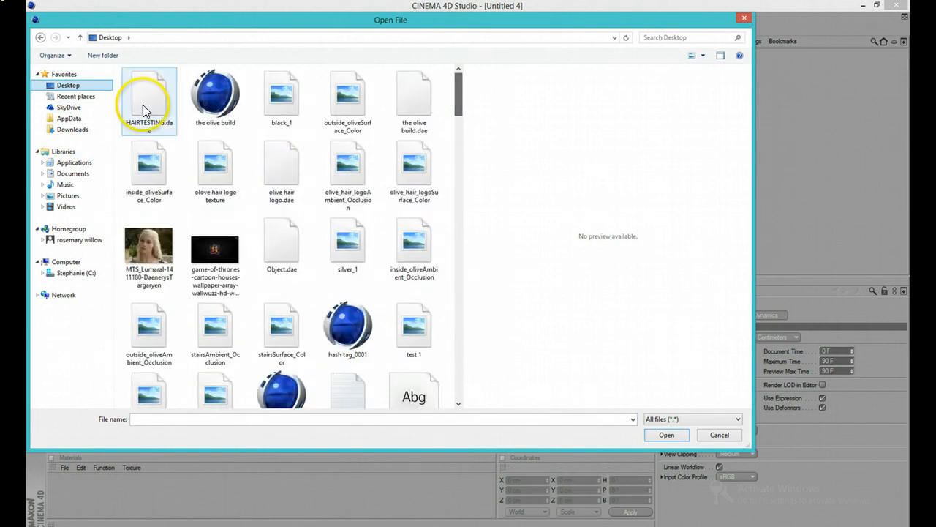
left_click(647, 434)
left_click(629, 516)
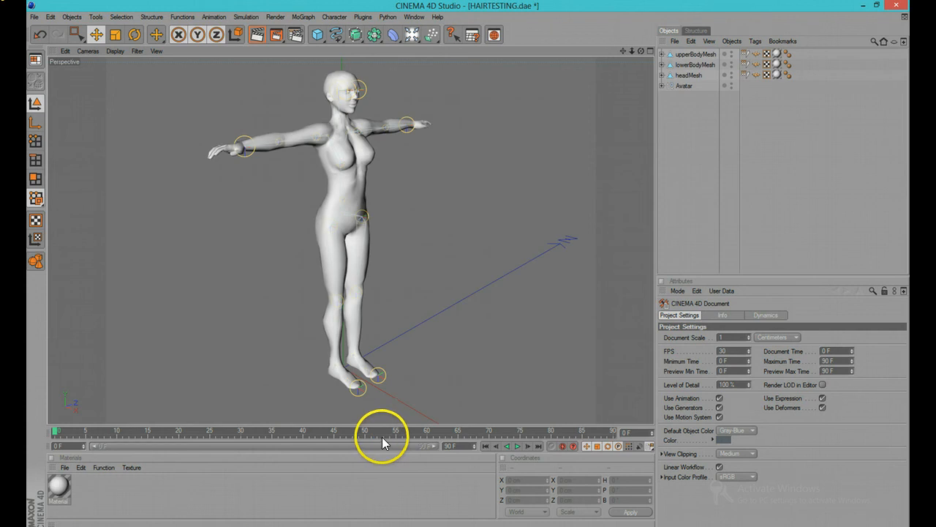
middle_click(450, 195)
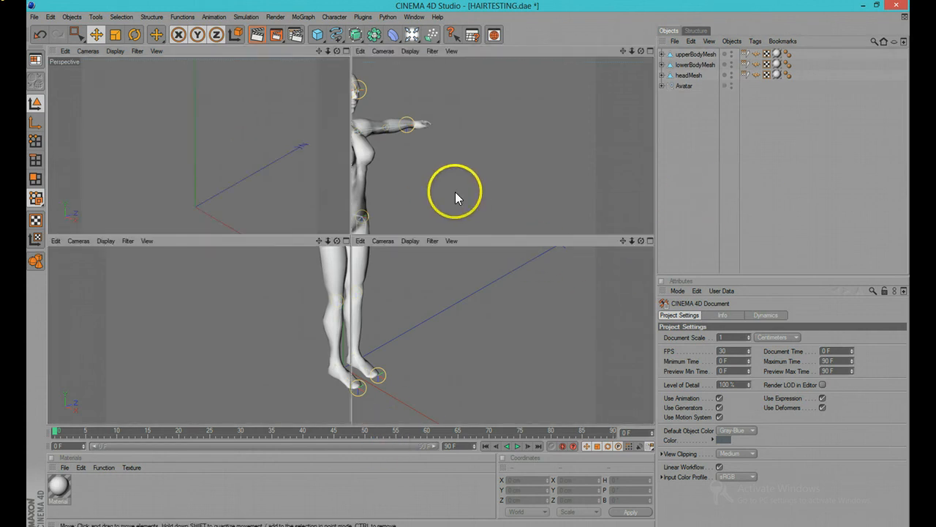
Step: Maximize the perspective view and examine the imported body from several angles
left_click(347, 52)
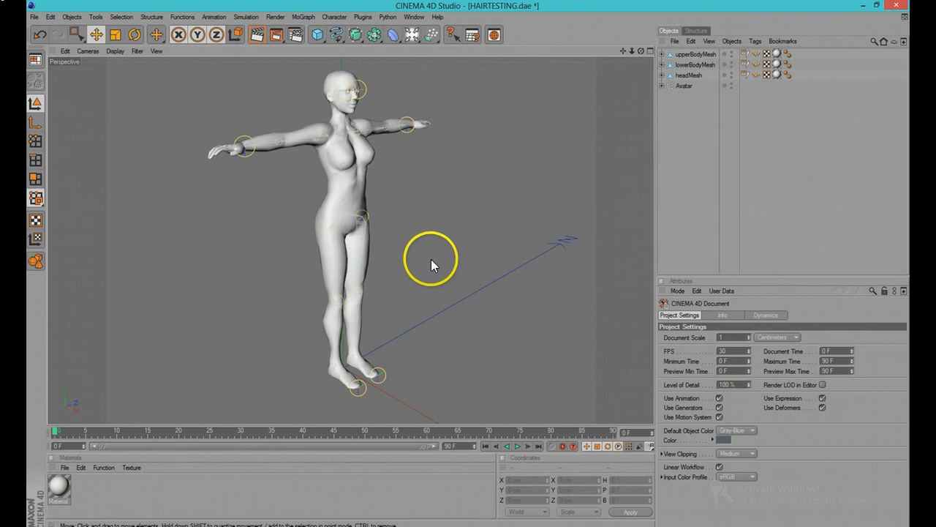
left_click_drag(455, 257, 333, 243, "alt")
left_click_drag(210, 255, 344, 256, "alt")
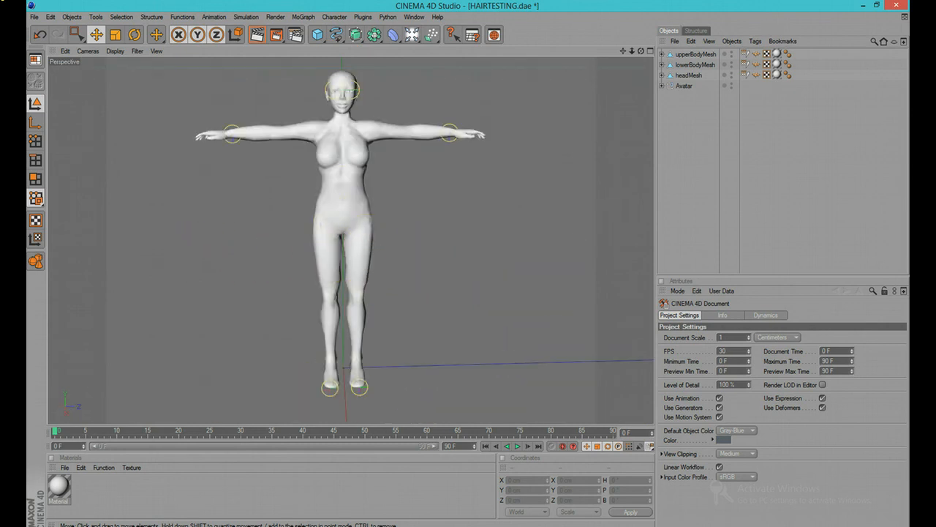
key("alt+Tab")
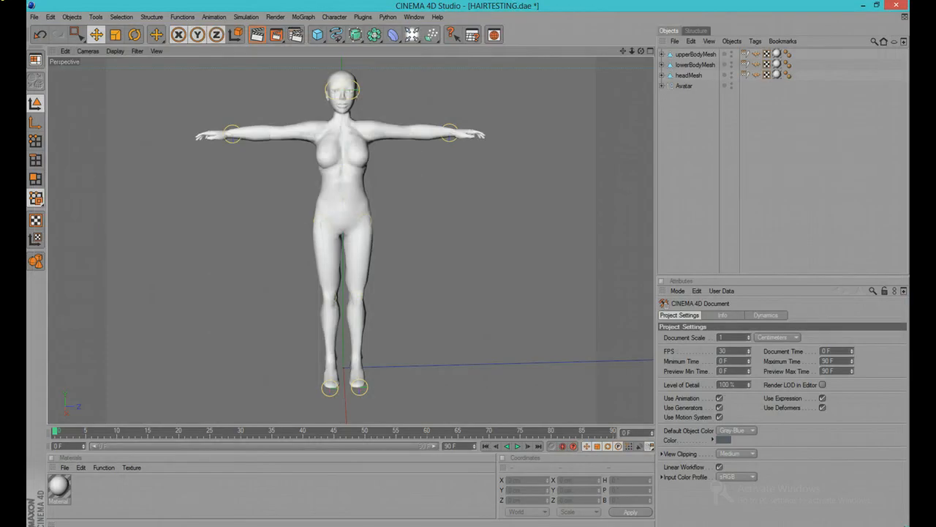
left_click_drag(433, 238, 407, 241, "alt")
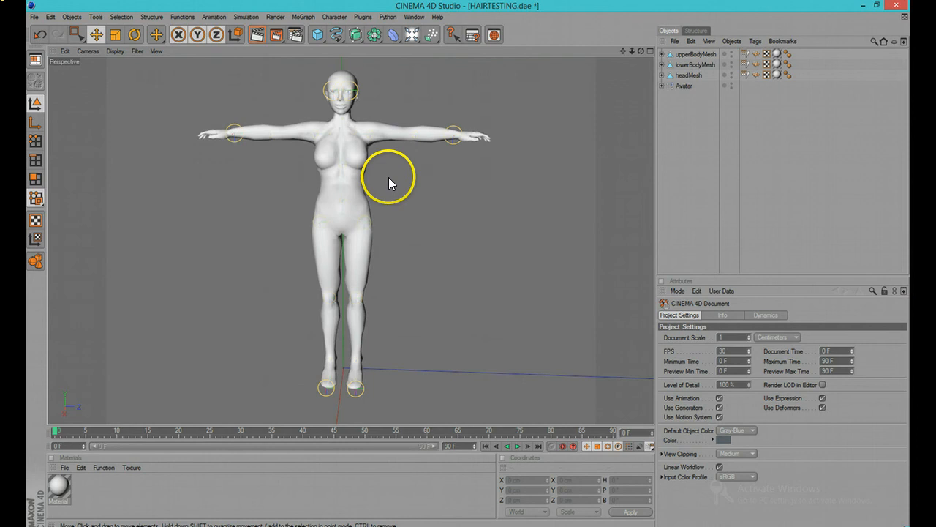
middle_click_drag(393, 180, 468, 263, "alt")
right_click_drag(452, 269, 496, 253, "alt")
middle_click_drag(542, 223, 479, 235, "alt")
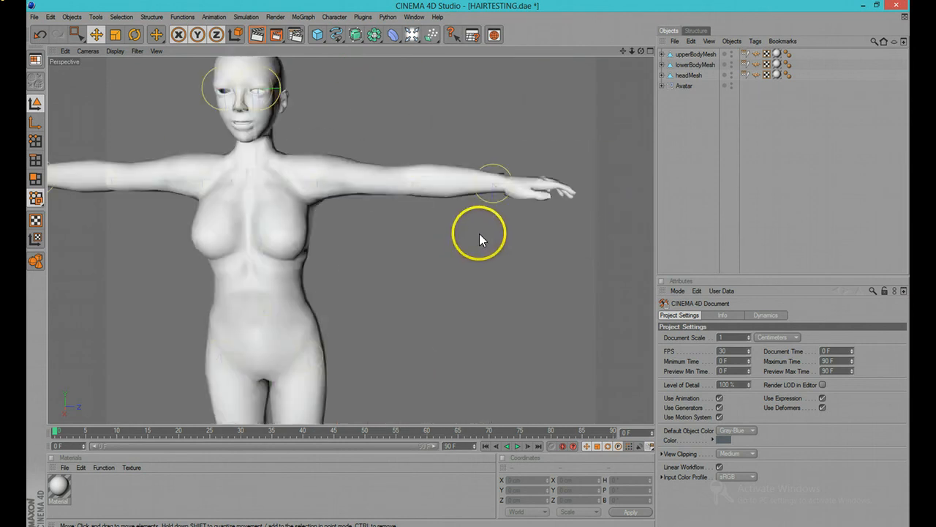
right_click_drag(479, 234, 429, 259, "alt")
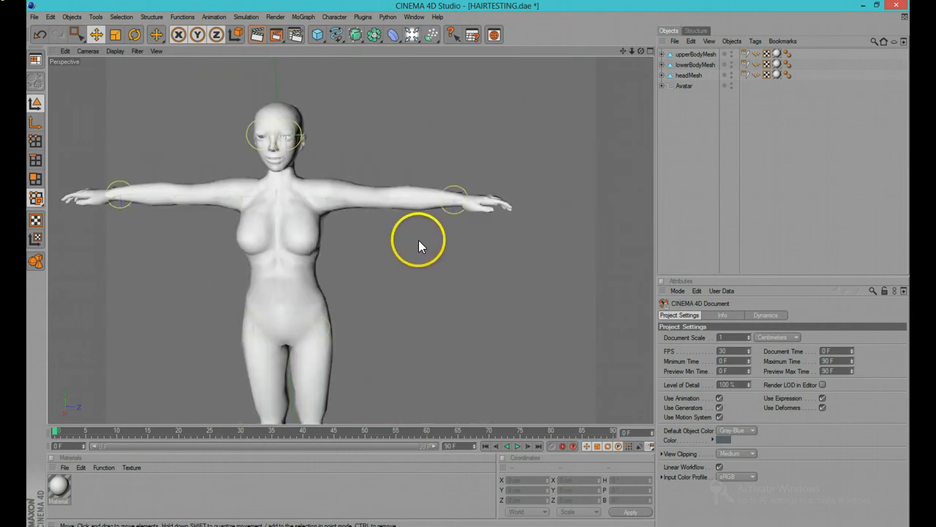
Step: Inspect the Avatar joint hierarchy, then delete the Avatar skeleton object, keeping the three body meshes
left_click(662, 86)
left_click(665, 96)
left_click(672, 107)
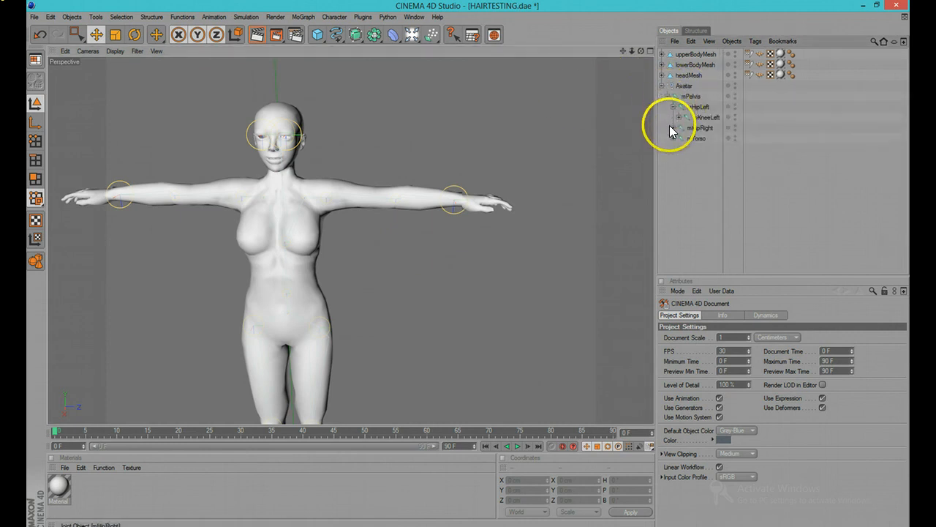
left_click(671, 128)
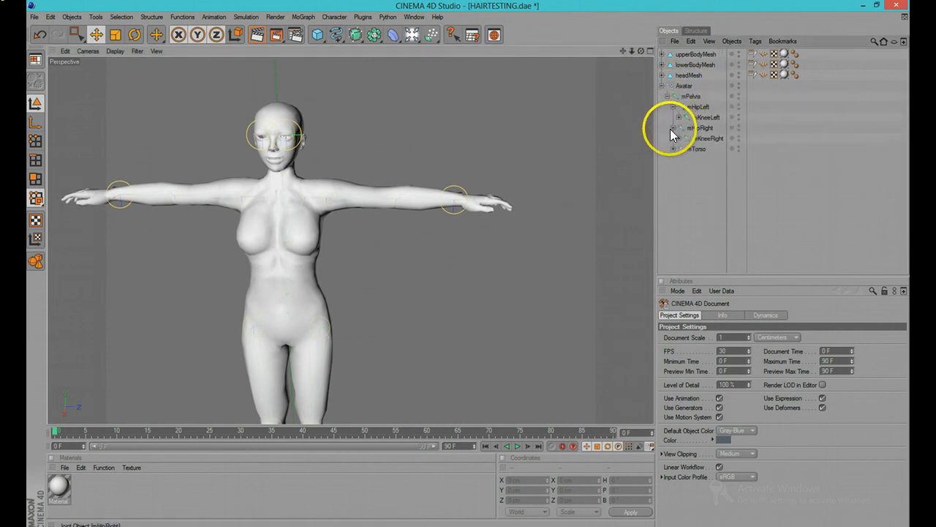
left_click(696, 56)
left_click(689, 76, "shift")
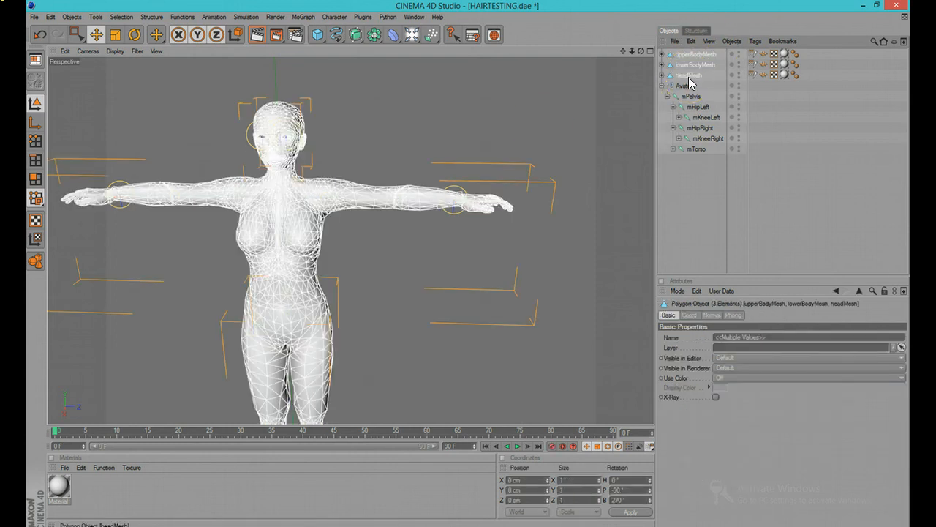
left_click(689, 84)
key("Delete")
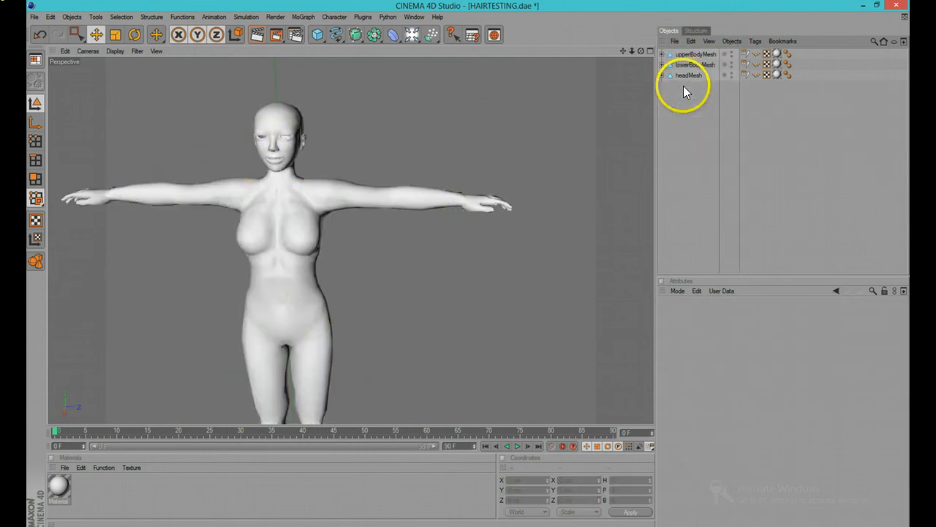
Step: Select the weight tags on the upper body, lower body and head meshes and delete them
left_click(743, 56)
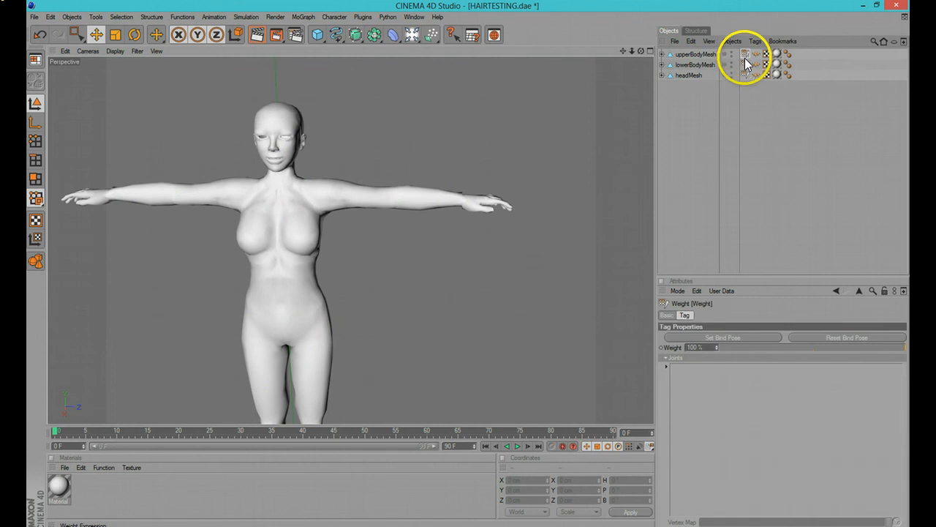
left_click(742, 66, "shift")
left_click(744, 56)
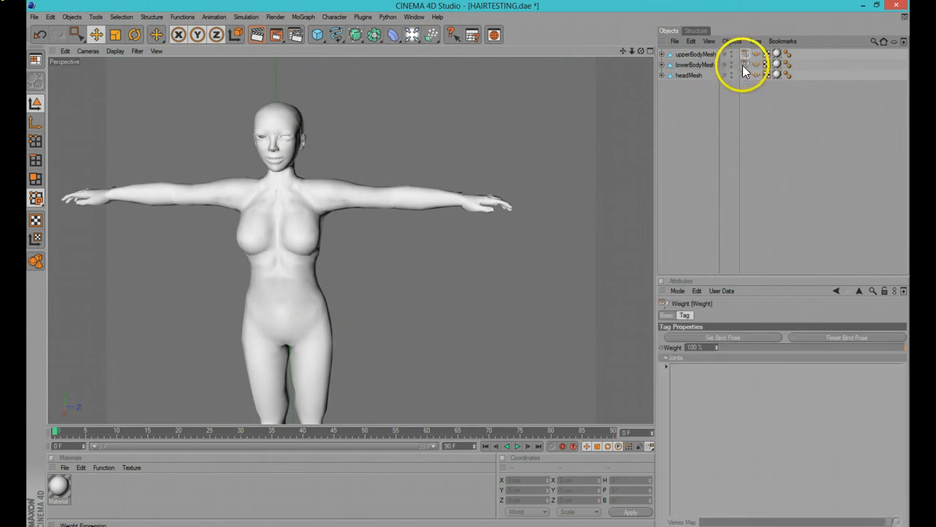
left_click(744, 66, "shift")
left_click(745, 75, "shift")
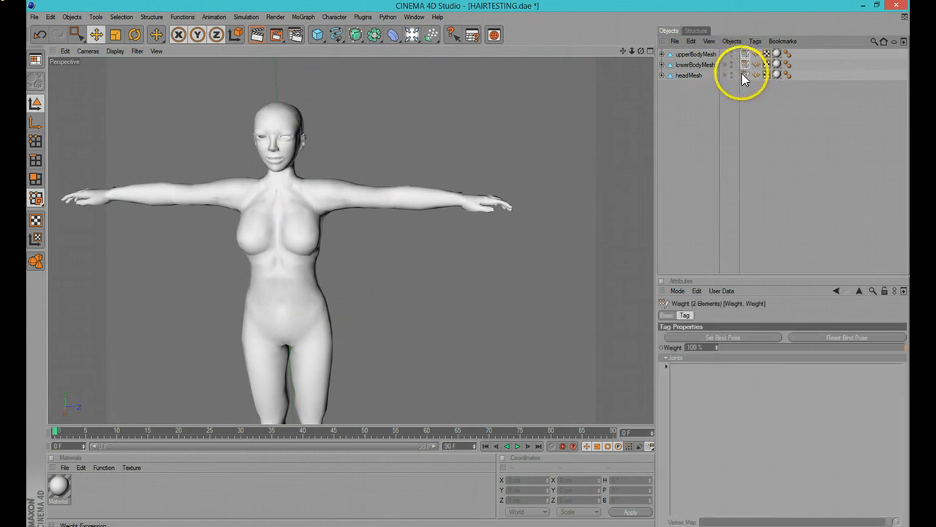
left_click(757, 75, "shift")
left_click_drag(757, 64, 754, 56, "ctrl")
key("Delete")
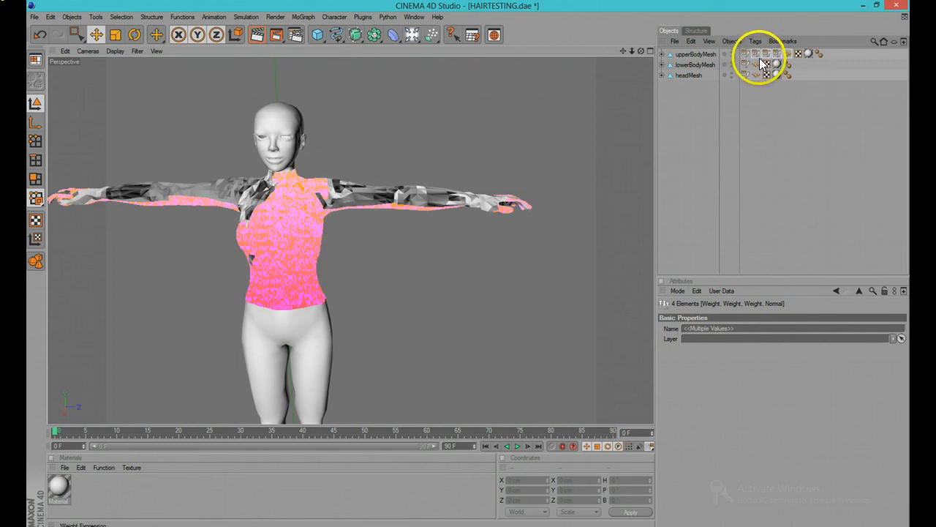
Step: Delete the remaining weight and normal tags from the body meshes
left_click(746, 64)
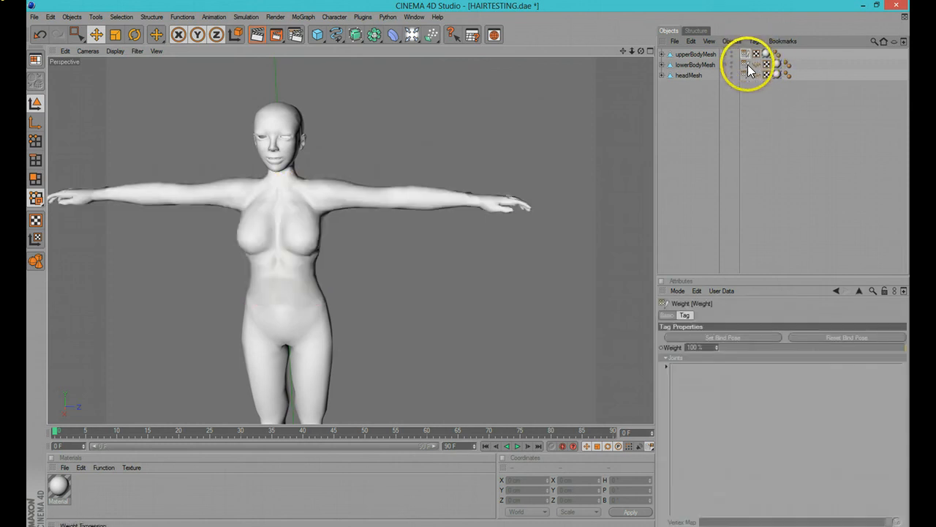
left_click(748, 65, "shift")
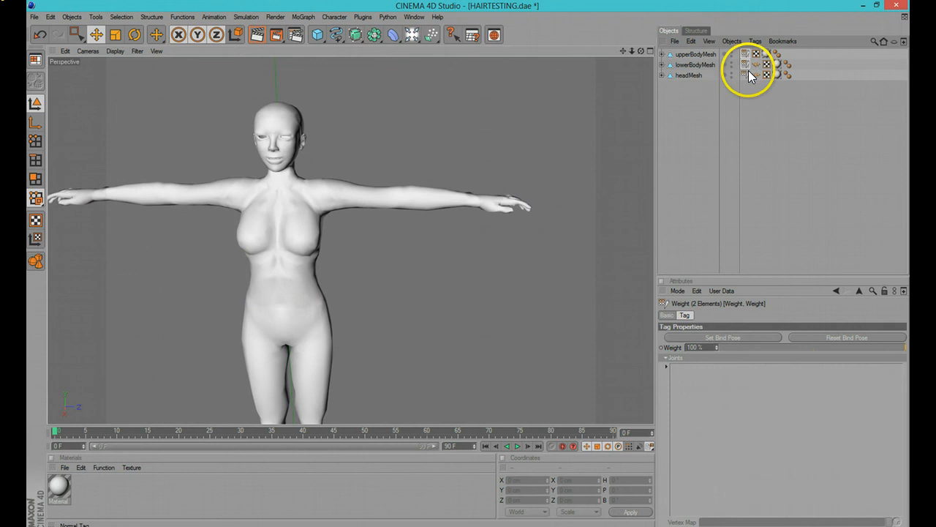
key("Delete")
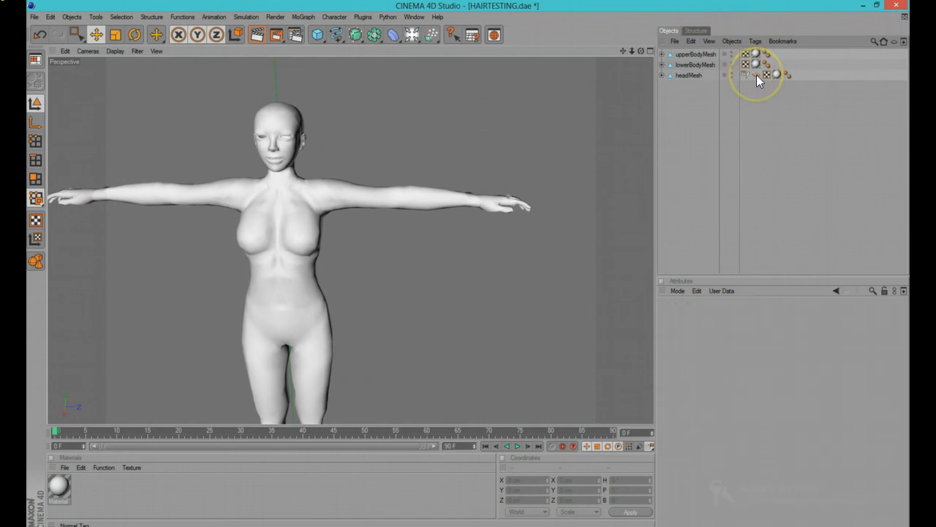
left_click(756, 75)
key("Delete")
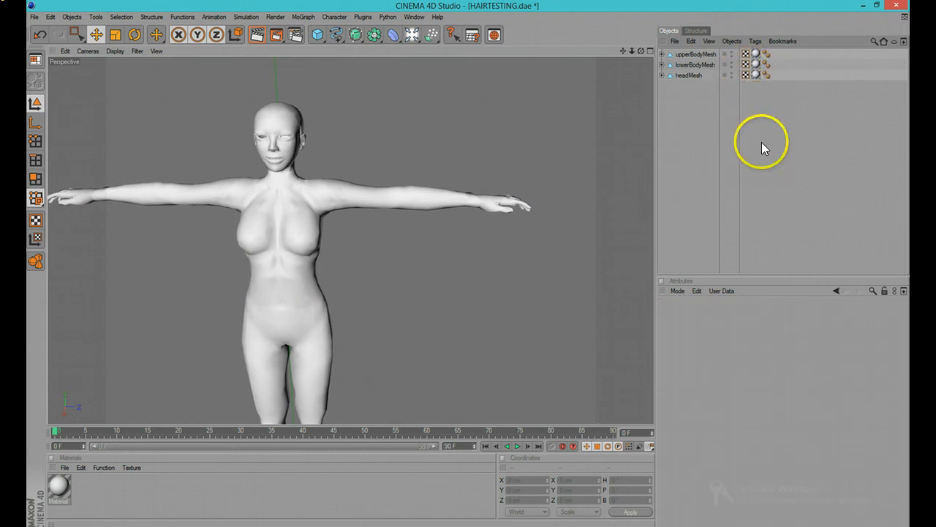
Step: Expand the three body meshes and delete the Skin deformer objects nested under them
scroll(340, 183, "down", 3)
scroll(341, 183, "up", 3)
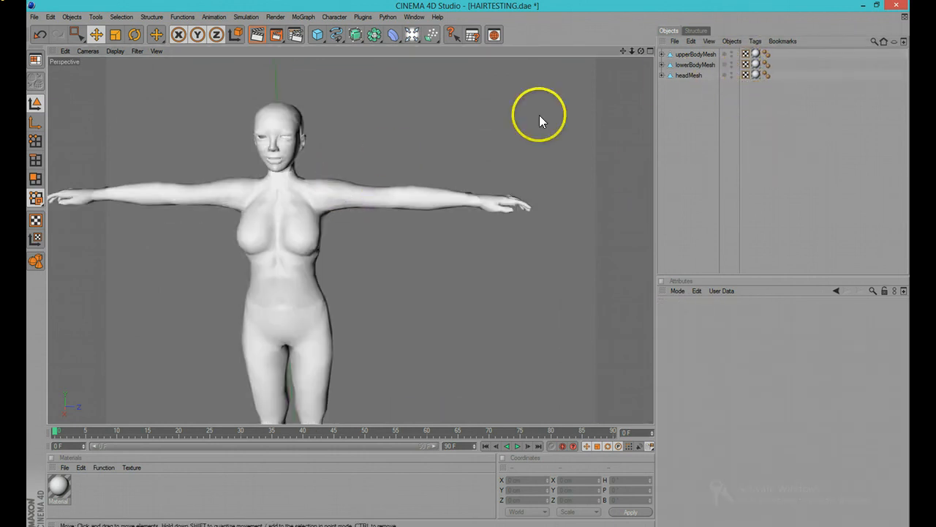
scroll(543, 165, "down", 3)
left_click(677, 75)
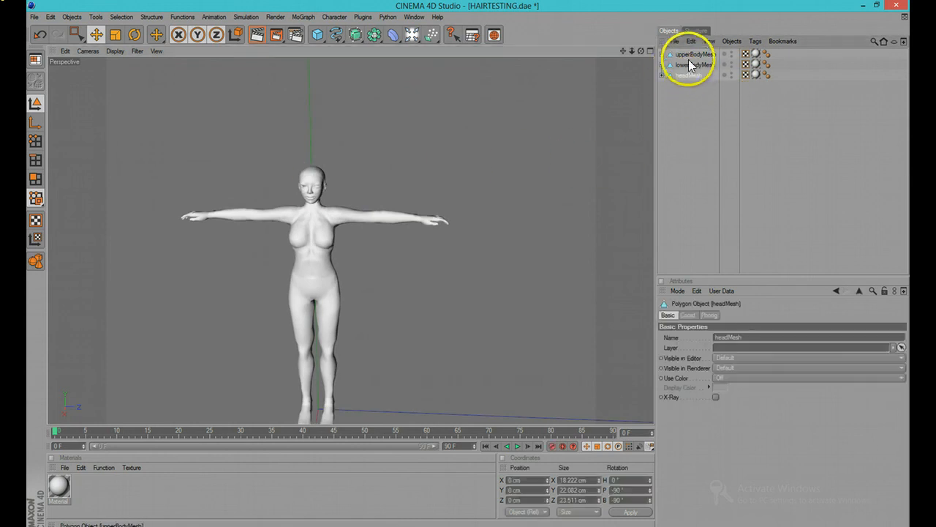
left_click(689, 62)
left_click(692, 54)
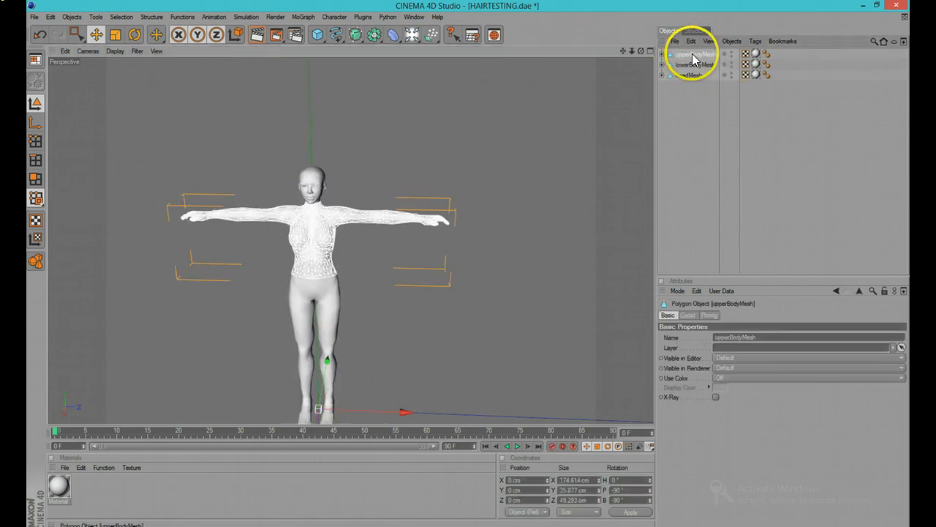
left_click(662, 54)
left_click(662, 75)
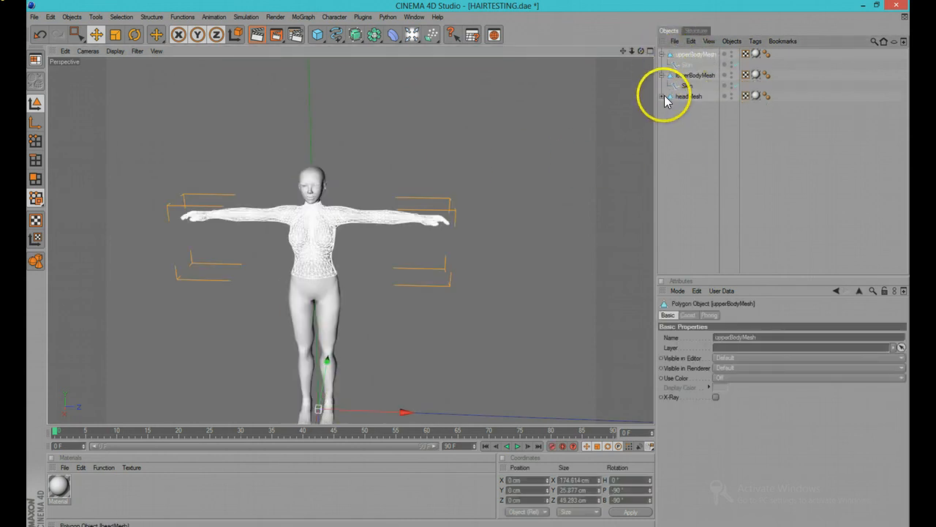
left_click(662, 96)
left_click(684, 106)
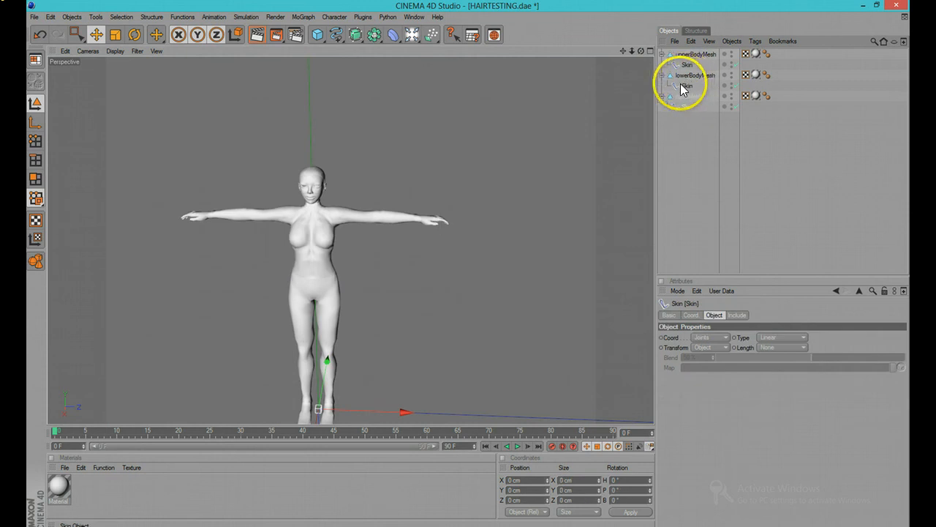
left_click(682, 86, "ctrl")
left_click(685, 66, "ctrl")
key("Delete")
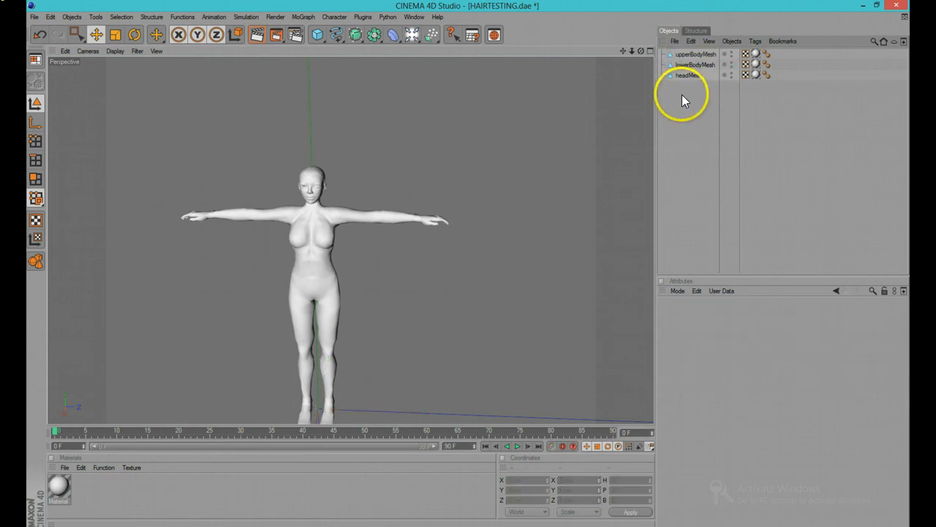
scroll(512, 188, "up", 5)
scroll(403, 236, "down", 2)
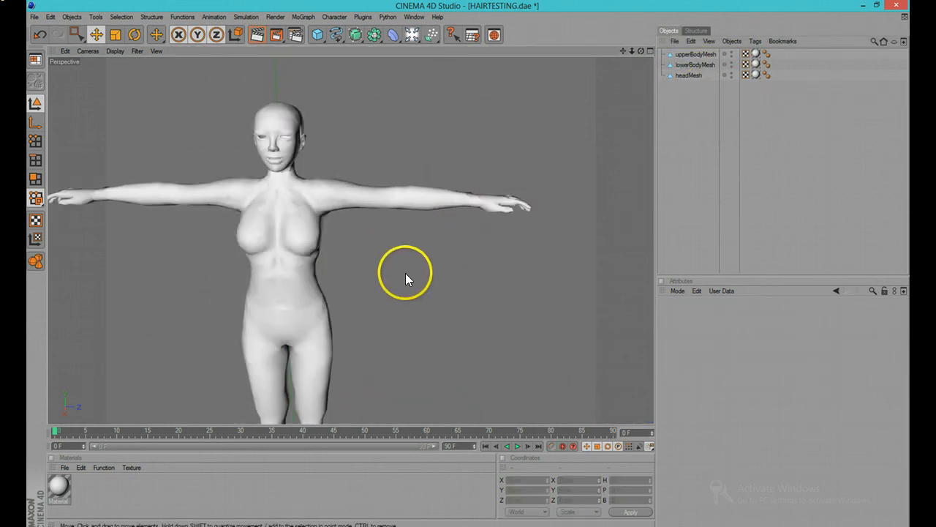
scroll(407, 253, "down", 2)
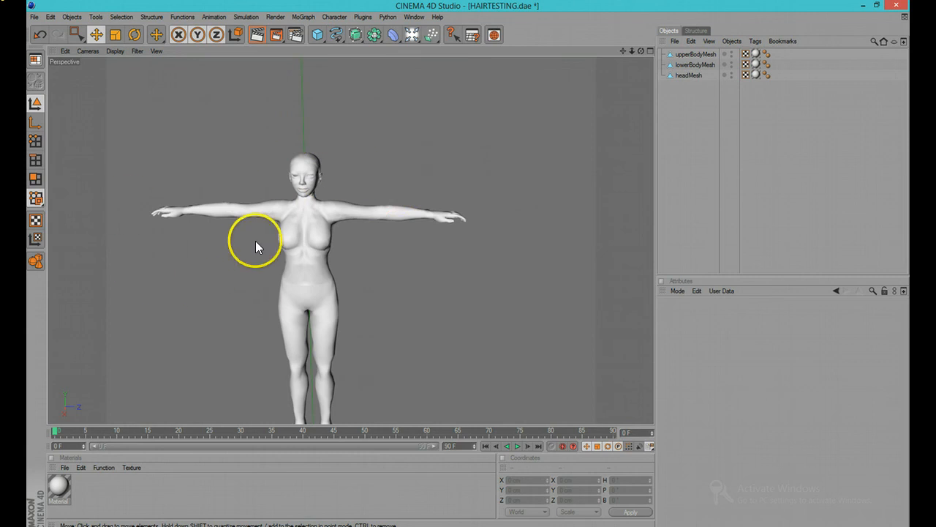
scroll(286, 306, "down", 2)
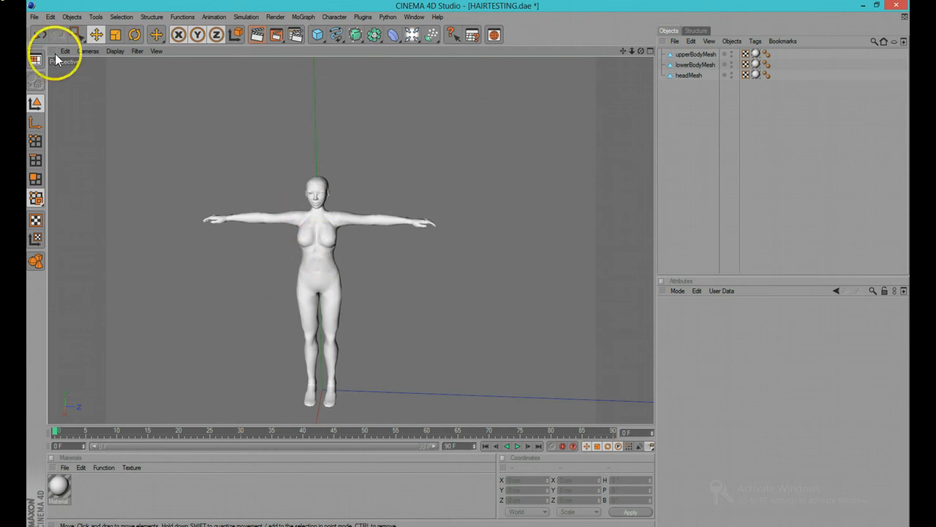
Step: Open the recent file Untitled 15.c4d from the Desktop Spring 2014 folder
left_click(33, 16)
mouse_move(59, 166)
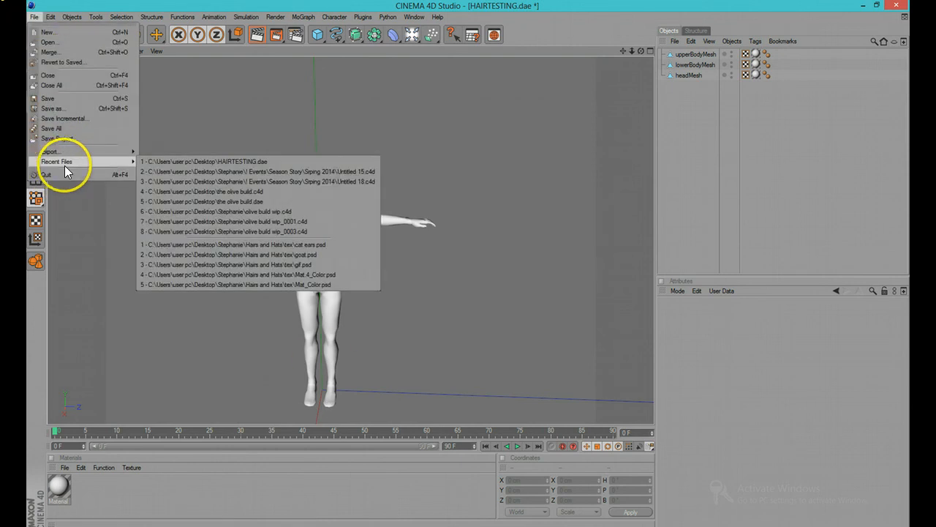
left_click(295, 173)
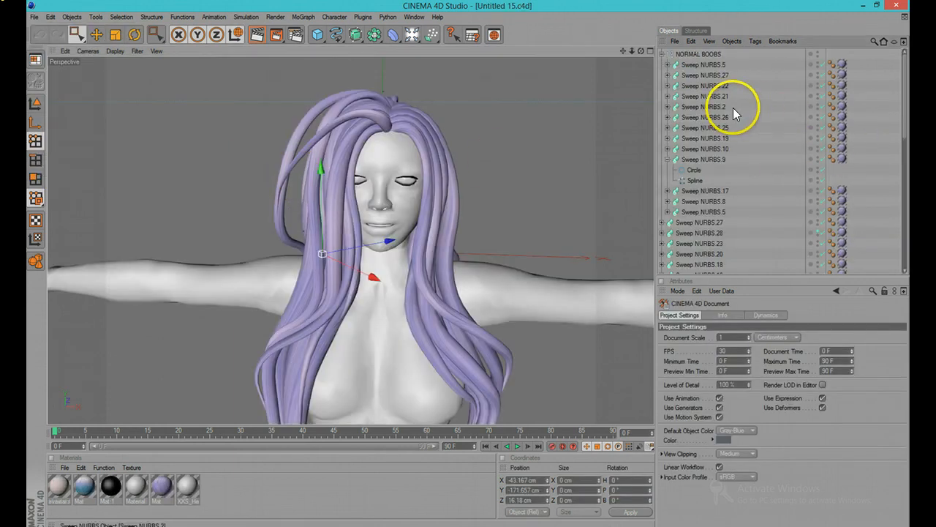
Step: Collapse the Sweep NURBS hair hierarchies and examine the hair model from different angles
left_click(663, 56)
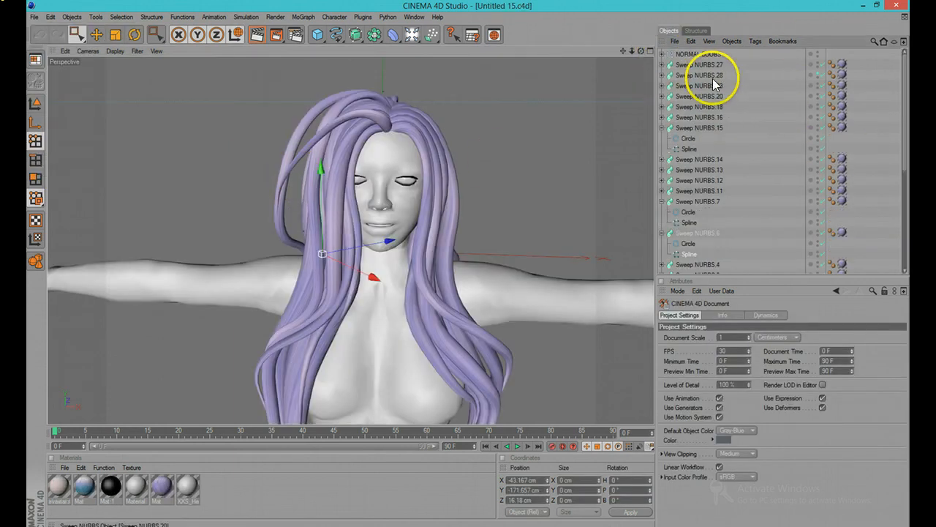
left_click(663, 128)
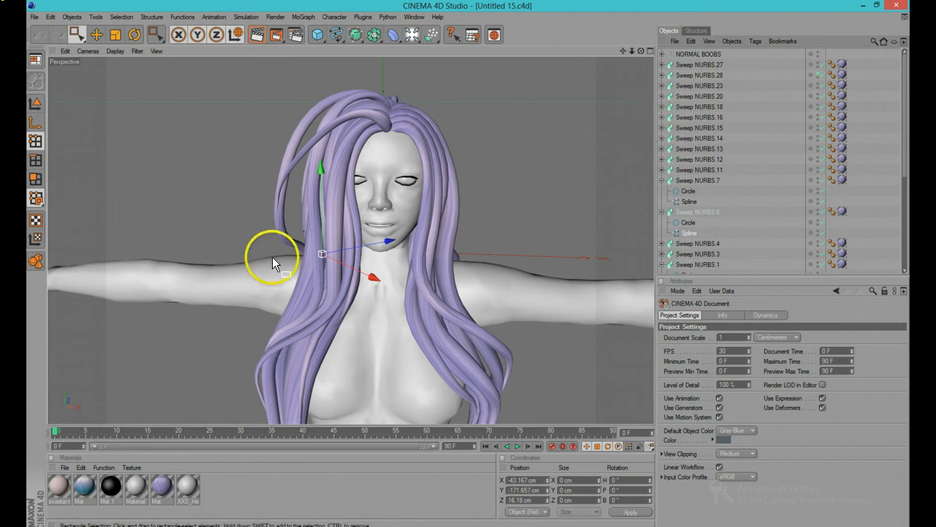
scroll(315, 248, "down", 5)
scroll(384, 261, "up", 3)
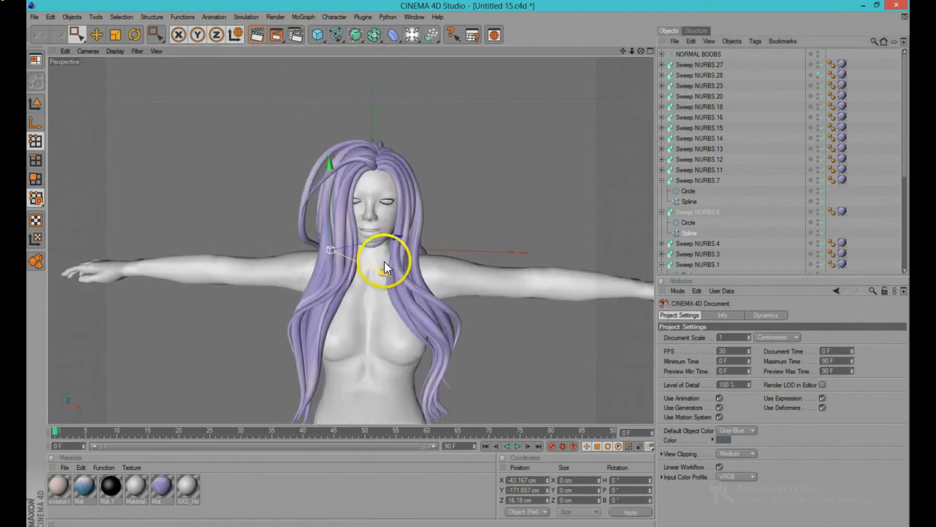
middle_click(521, 195)
left_click(347, 52)
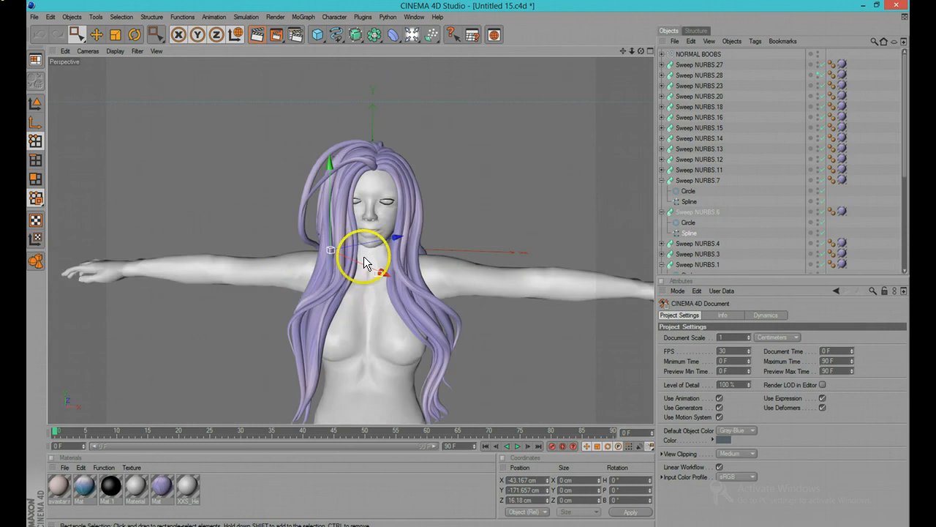
left_click_drag(366, 261, 265, 295, "alt")
left_click_drag(294, 250, 344, 268, "alt")
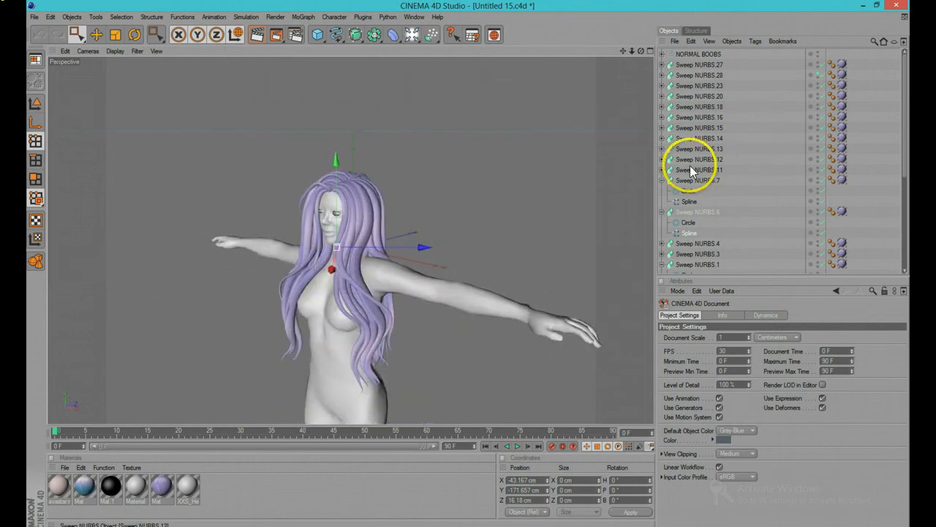
scroll(732, 207, "down", 3)
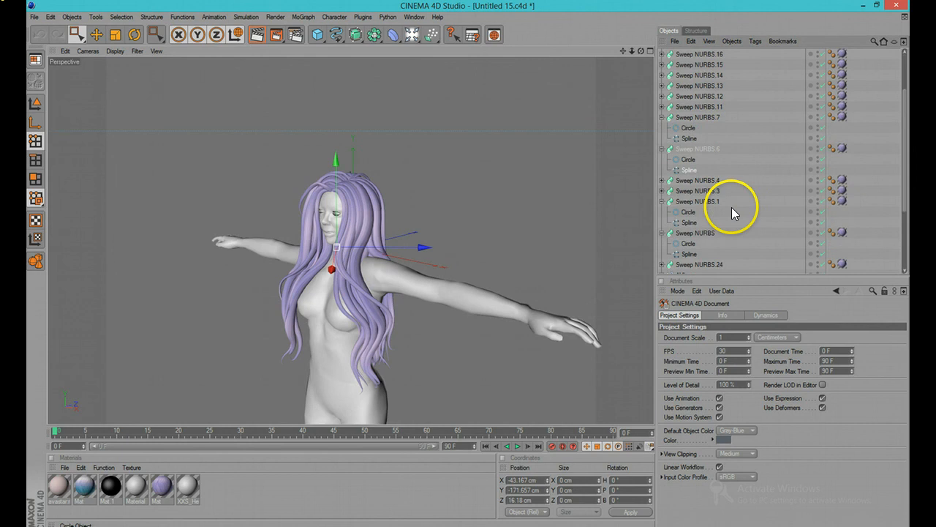
Step: Make the big boobies mesh visible in the editor viewport
scroll(763, 157, "down", 5)
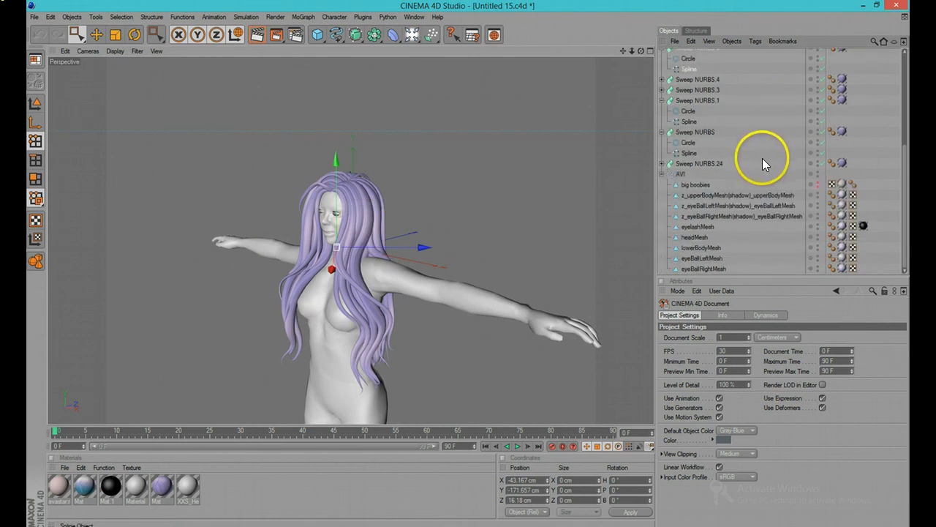
left_click(817, 186)
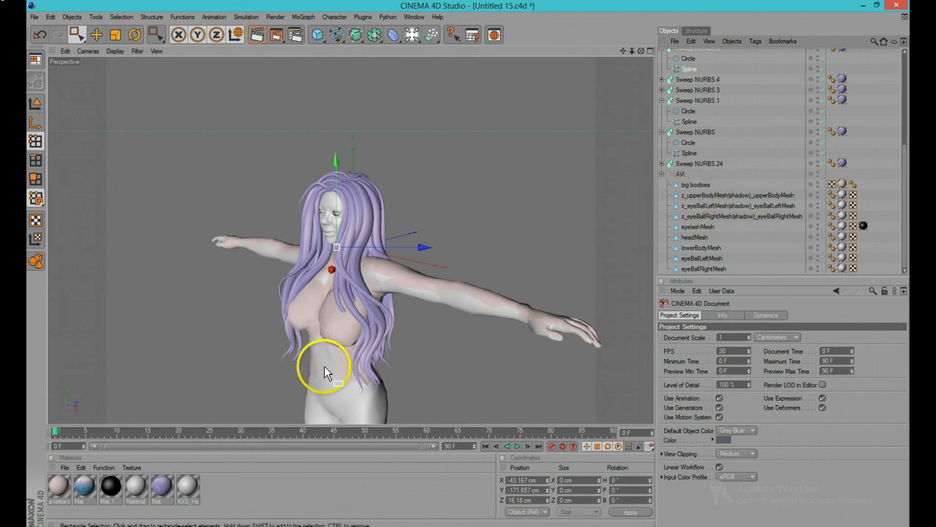
Step: Try deleting the eyelash, head, lower body and eyeball meshes, then undo the deletion
left_click(35, 101)
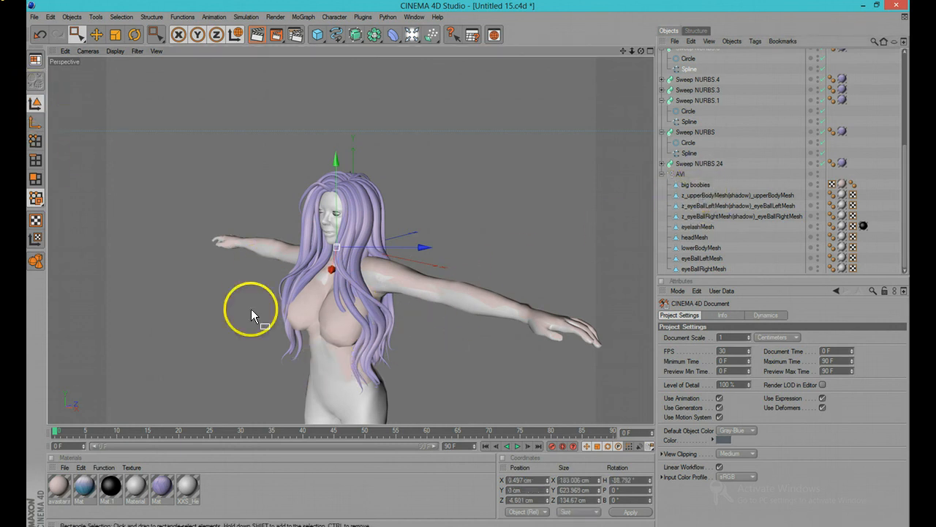
left_click(321, 358)
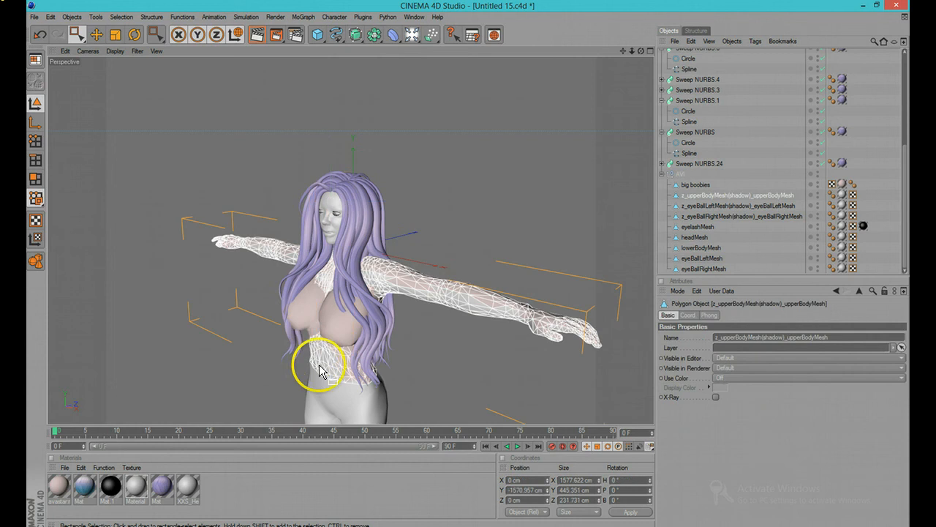
left_click(699, 228)
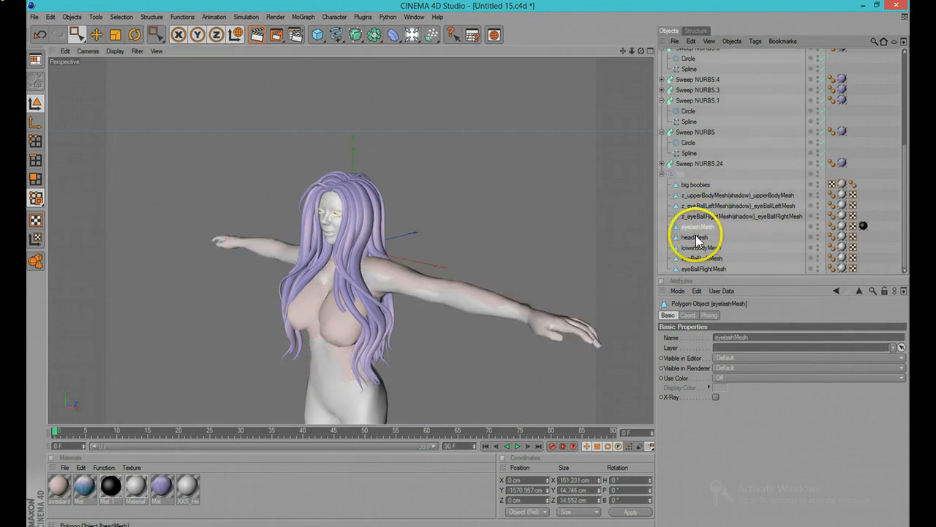
left_click(697, 268, "shift")
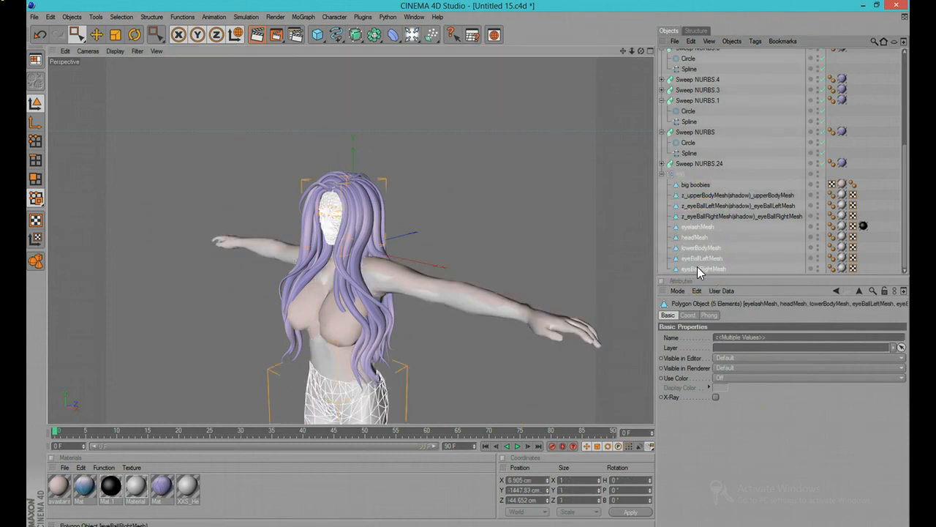
key("Delete")
key("ctrl+z")
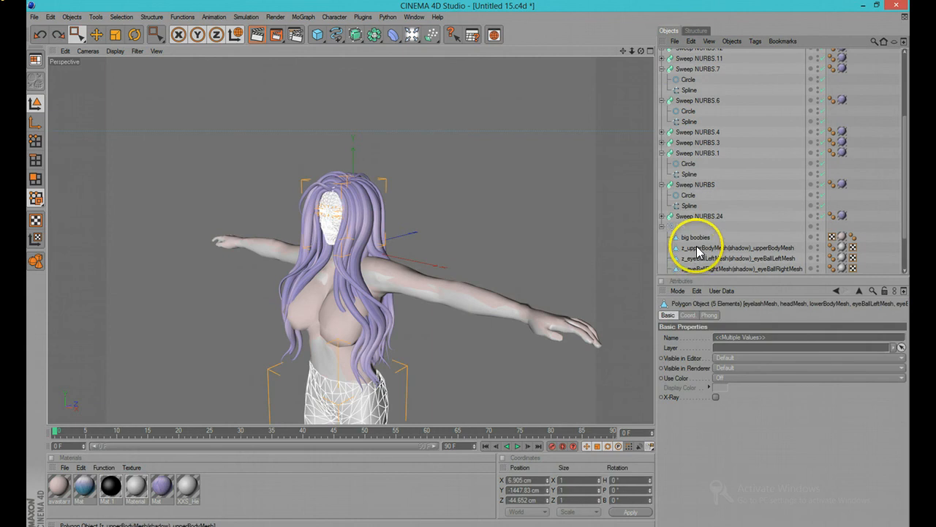
Step: Inspect the head and lower body meshes by selecting each one in the object list
scroll(698, 242, "down", 3)
left_click(706, 238)
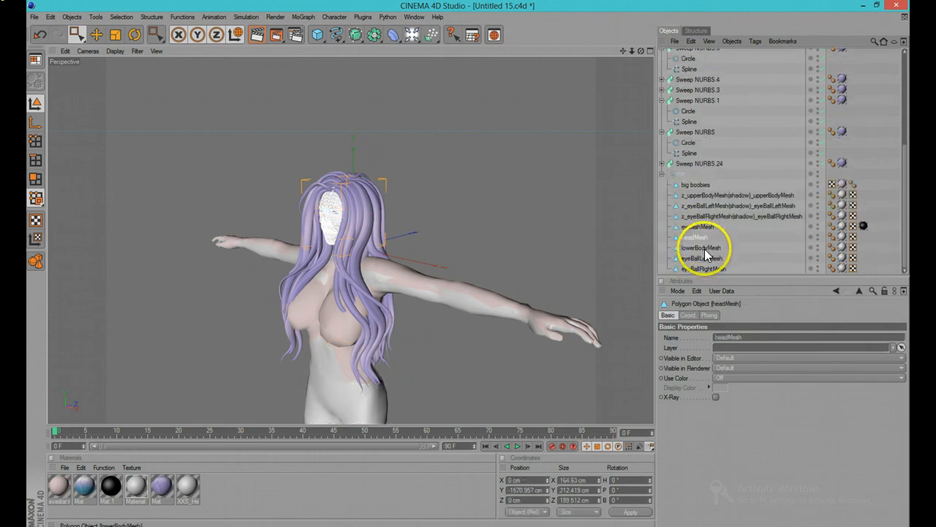
left_click(701, 249)
left_click(213, 341)
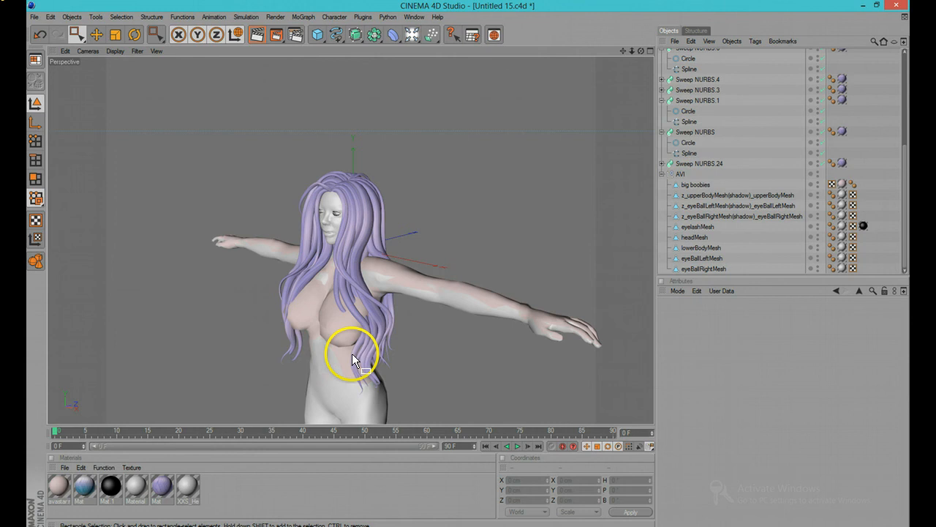
Step: Select the big boobies mesh directly in the viewport
left_click_drag(362, 351, 223, 303, "alt")
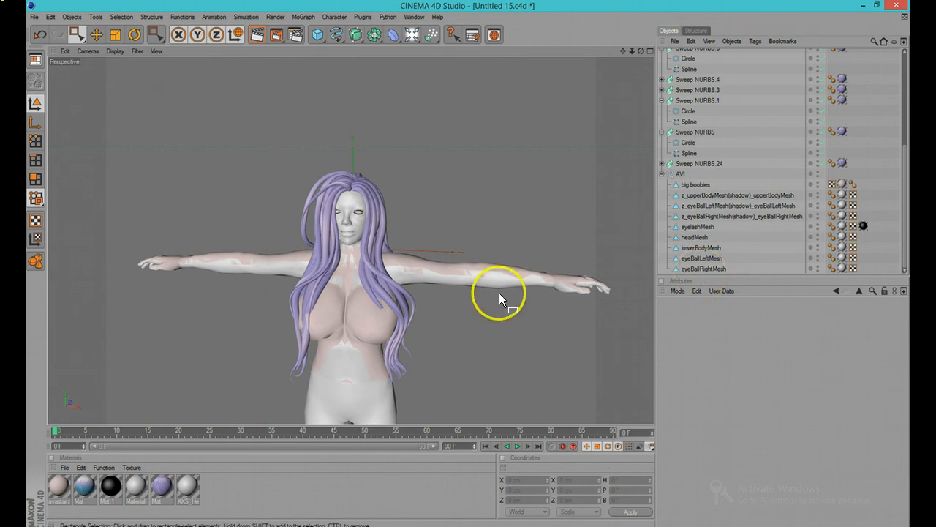
left_click(375, 312)
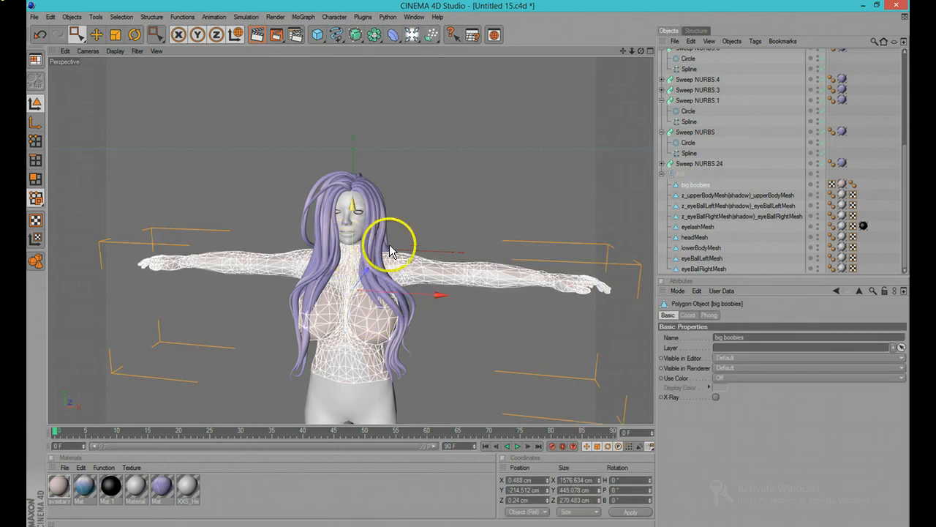